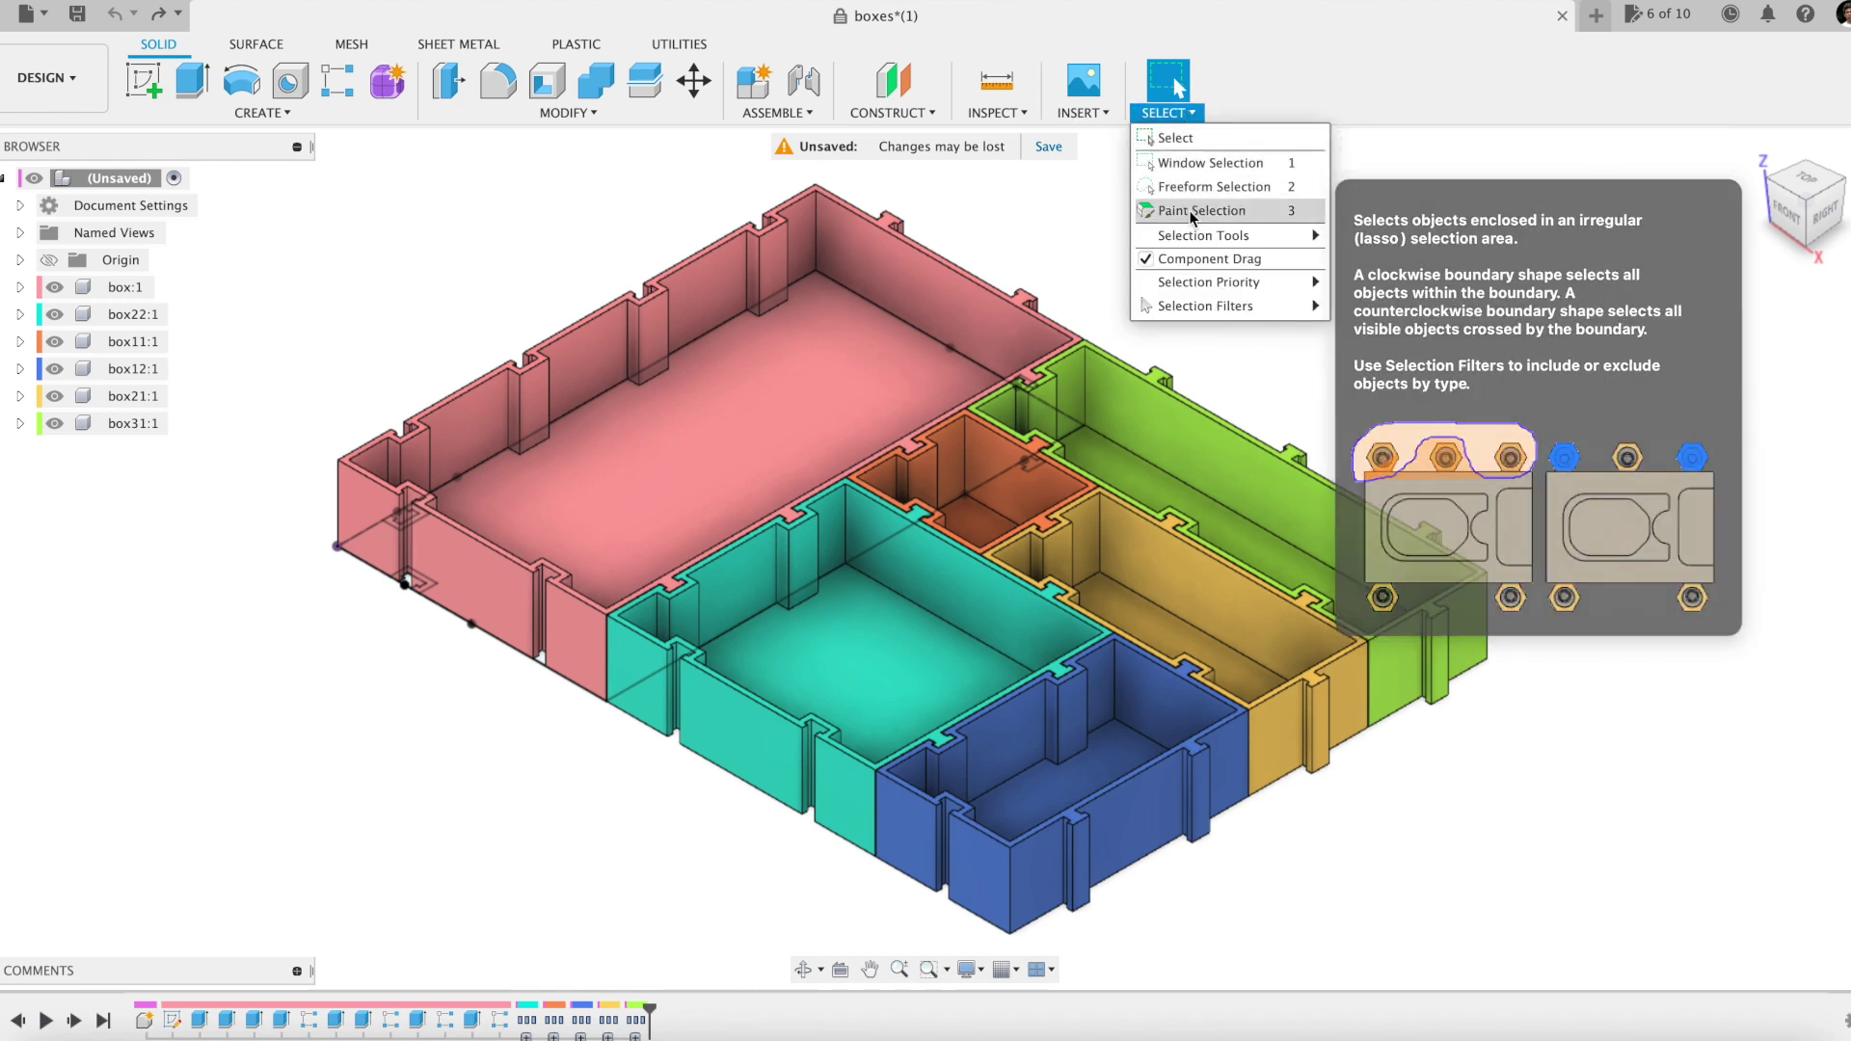
# Set selection to body priority and orbit the box layout toward a near-top view
pyautogui.moveTo(1277, 286)
pyautogui.click(1366, 282)
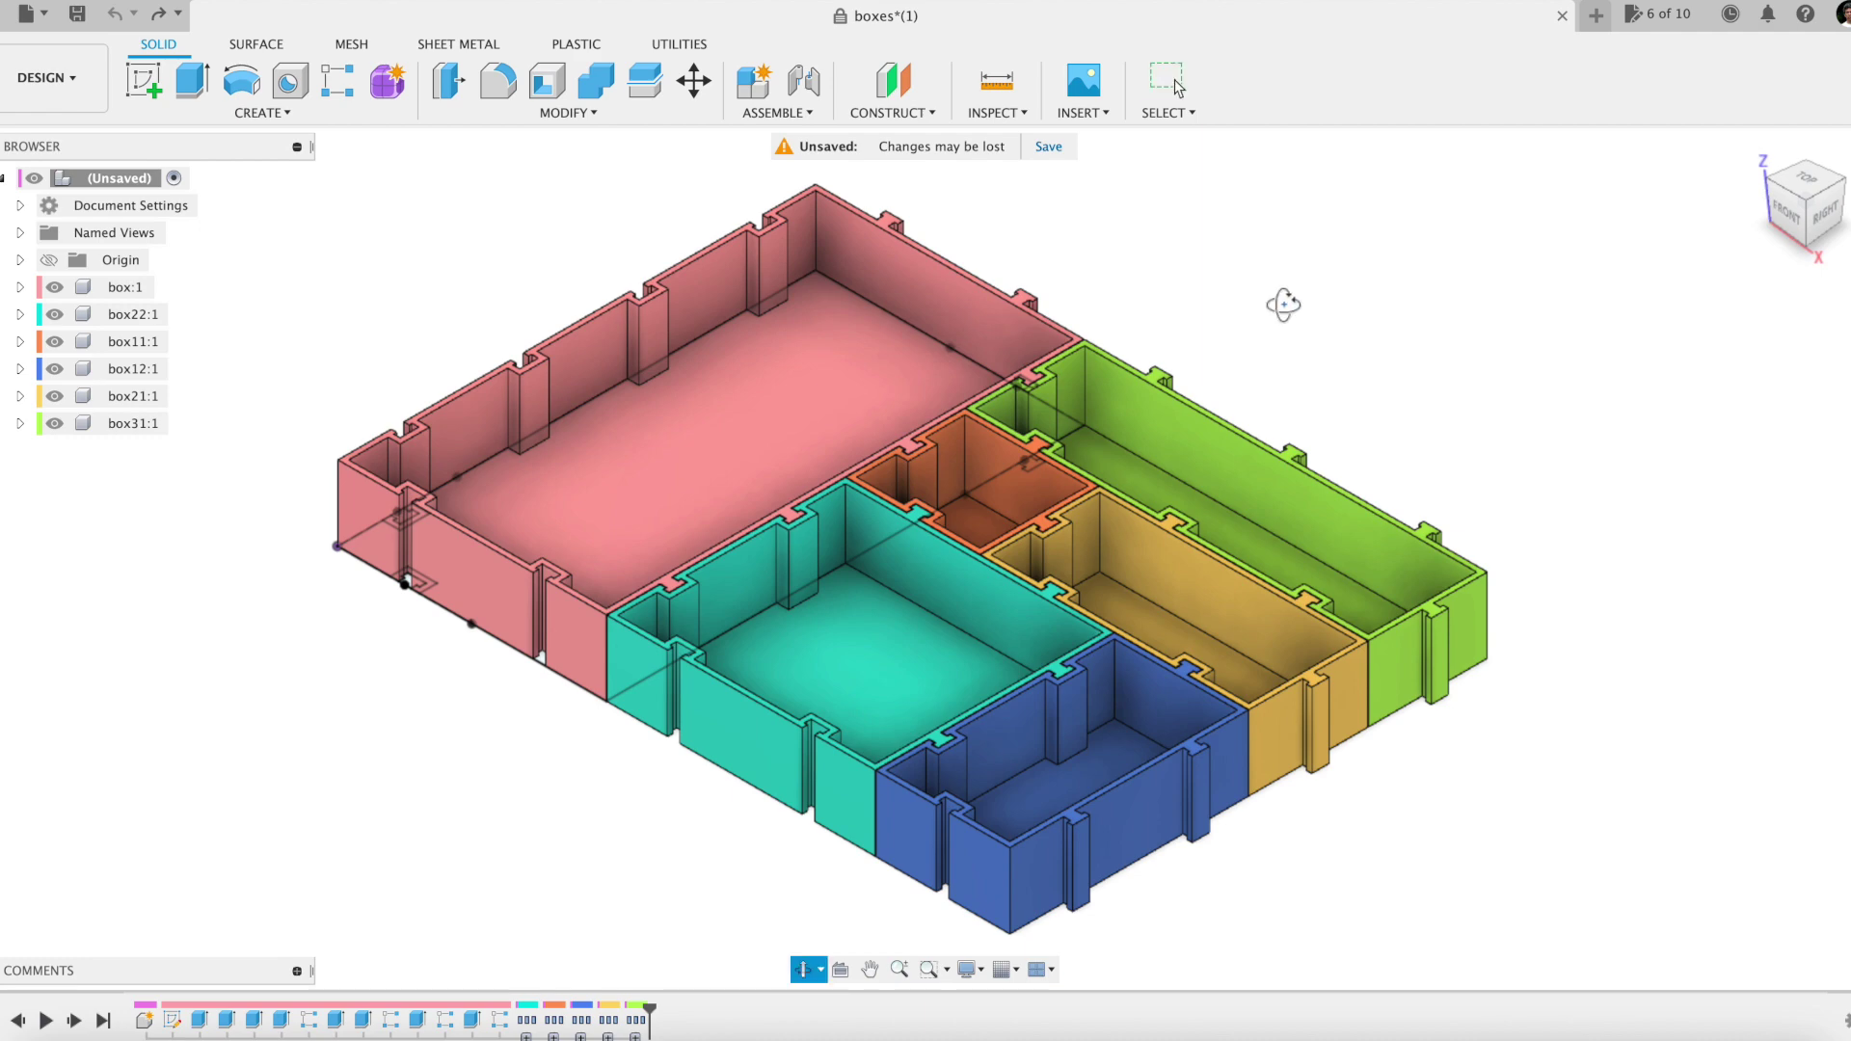
pyautogui.keyDown('shift'); pyautogui.moveTo(1282, 302); pyautogui.dragTo(1323, 316, button='middle'); pyautogui.keyUp('shift')
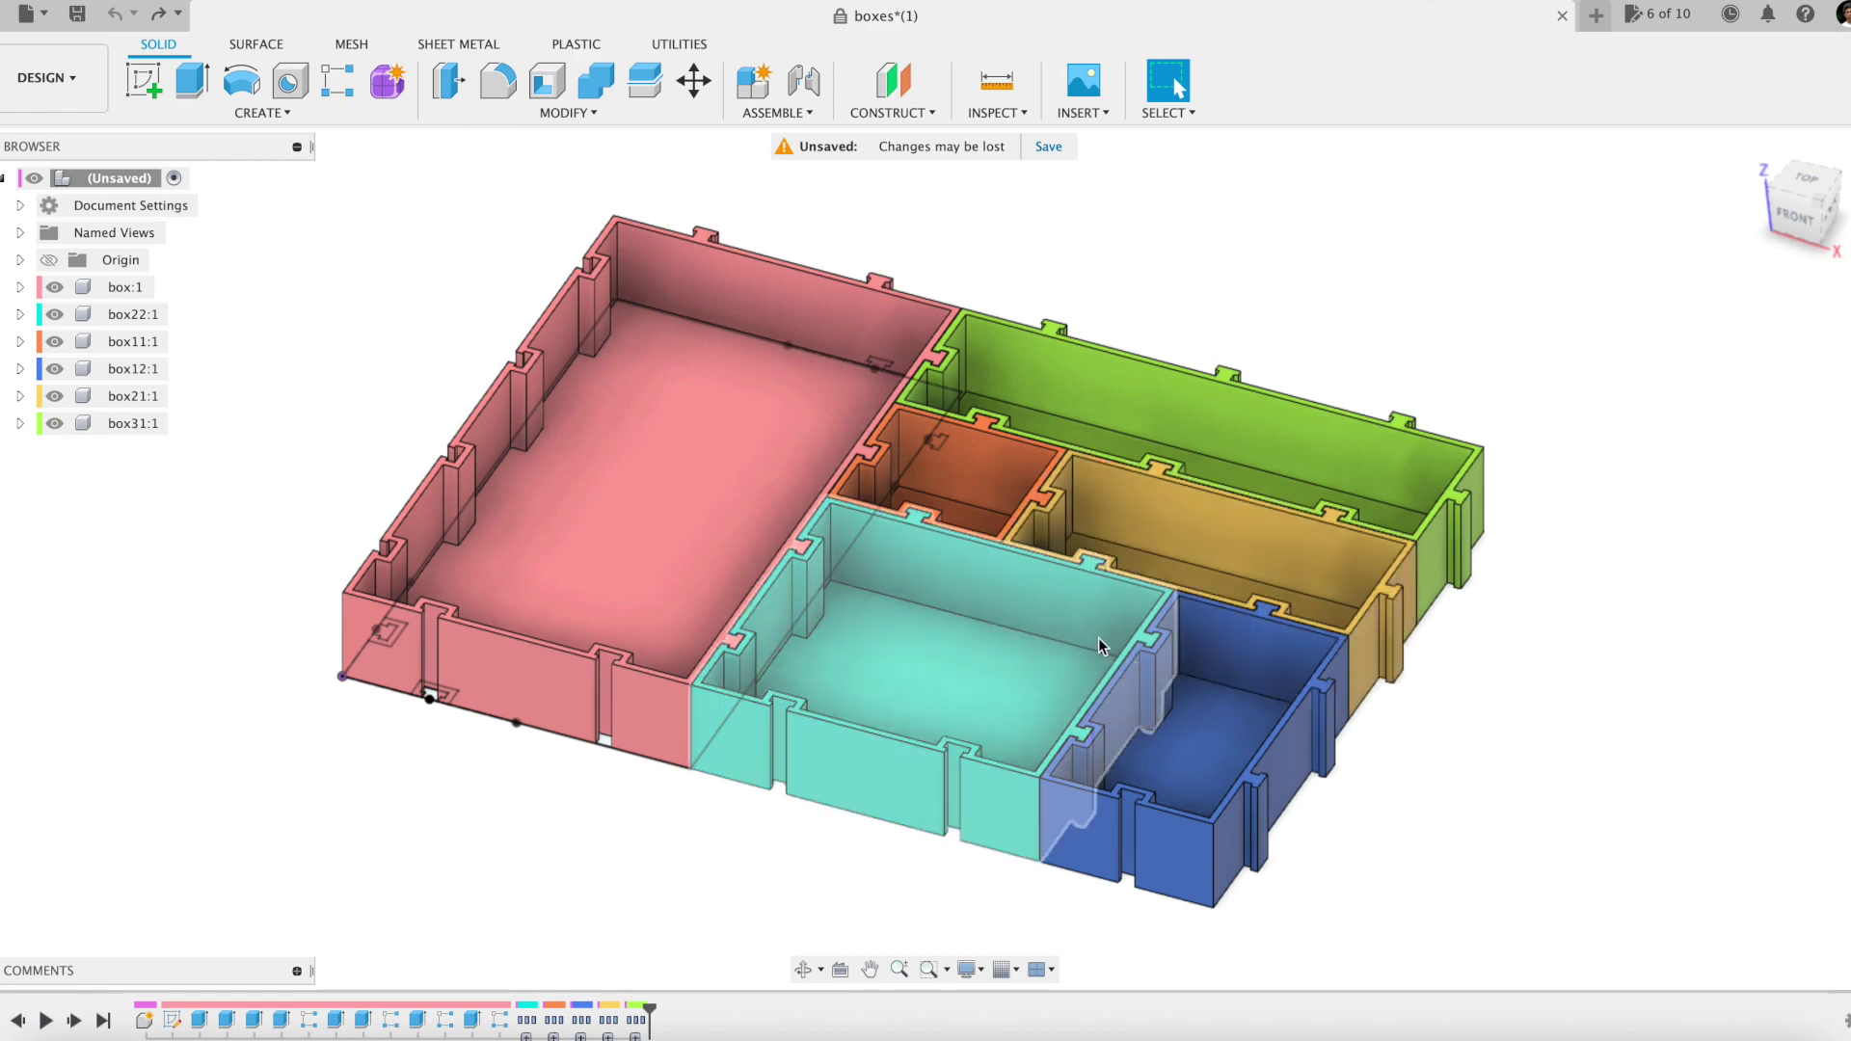
pyautogui.moveTo(1351, 297)
pyautogui.keyDown('shift'); pyautogui.mouseDown(button='middle')
pyautogui.moveTo(1433, 280)
pyautogui.moveTo(1372, 303)
pyautogui.mouseUp(button='middle'); pyautogui.keyUp('shift')
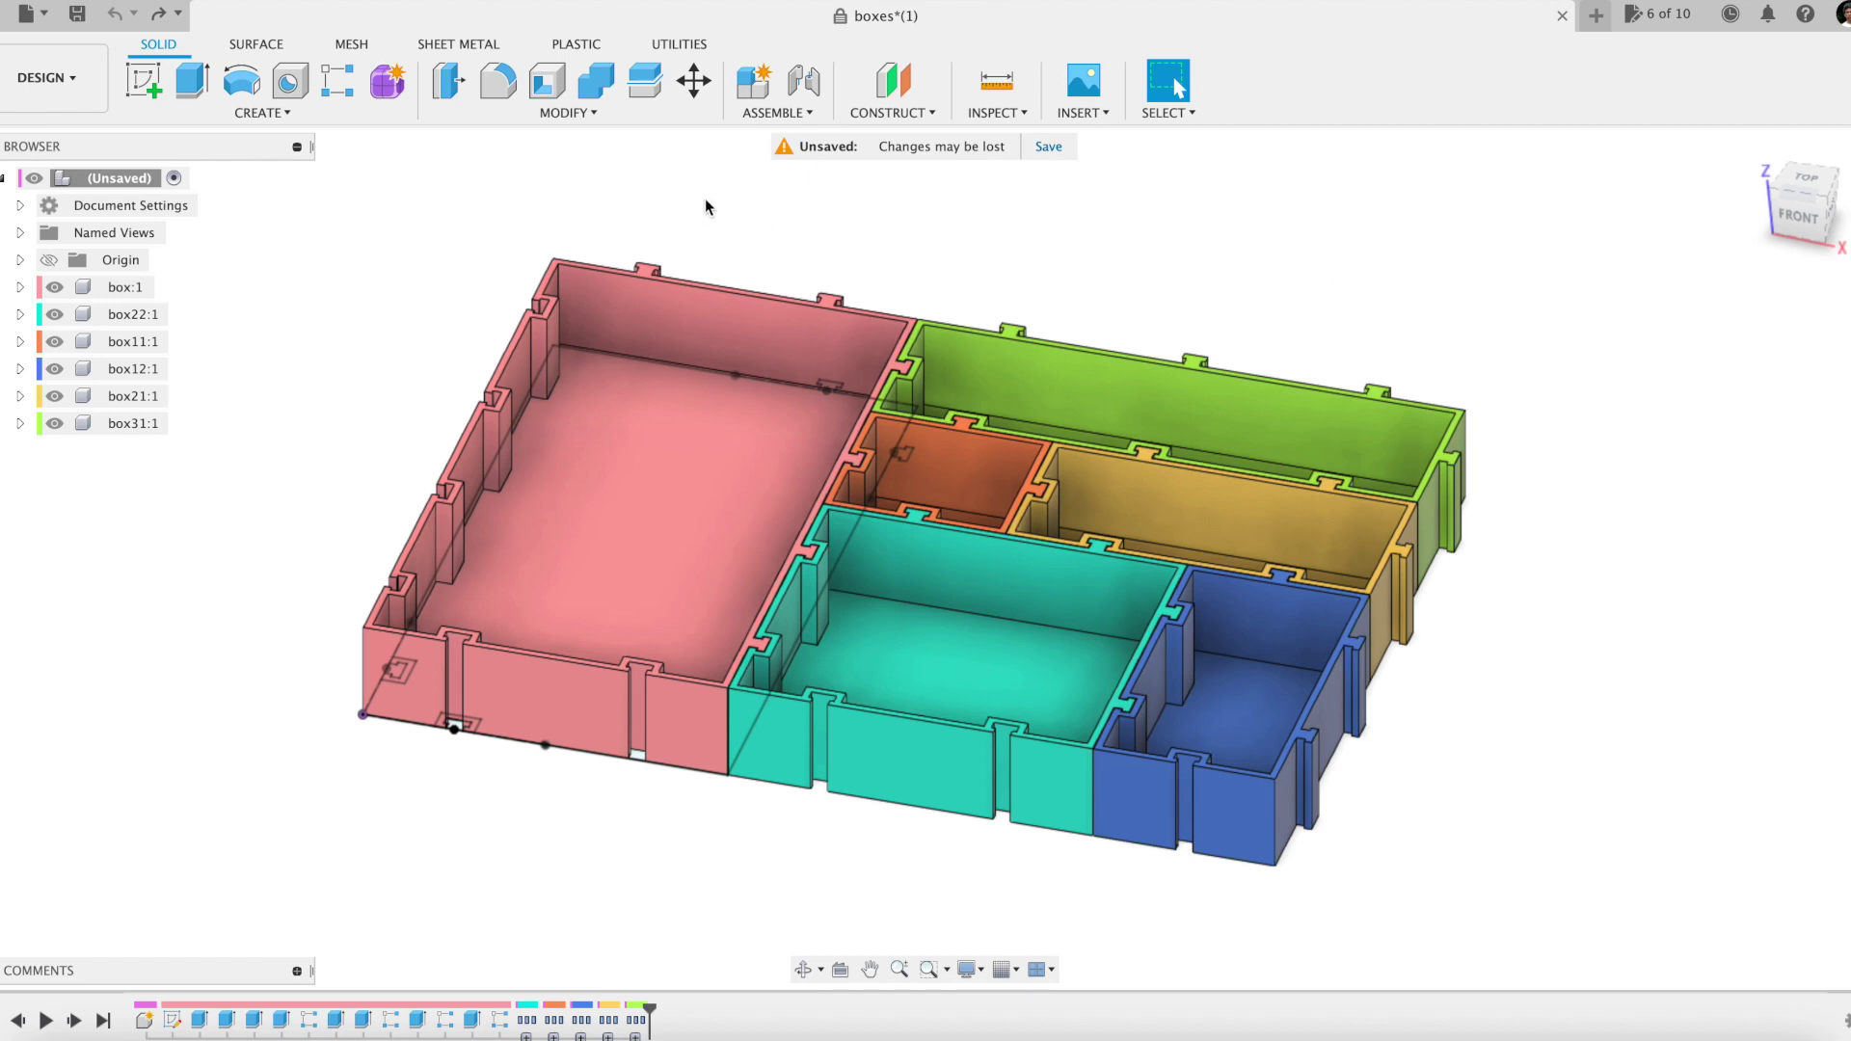
pyautogui.click(594, 116)
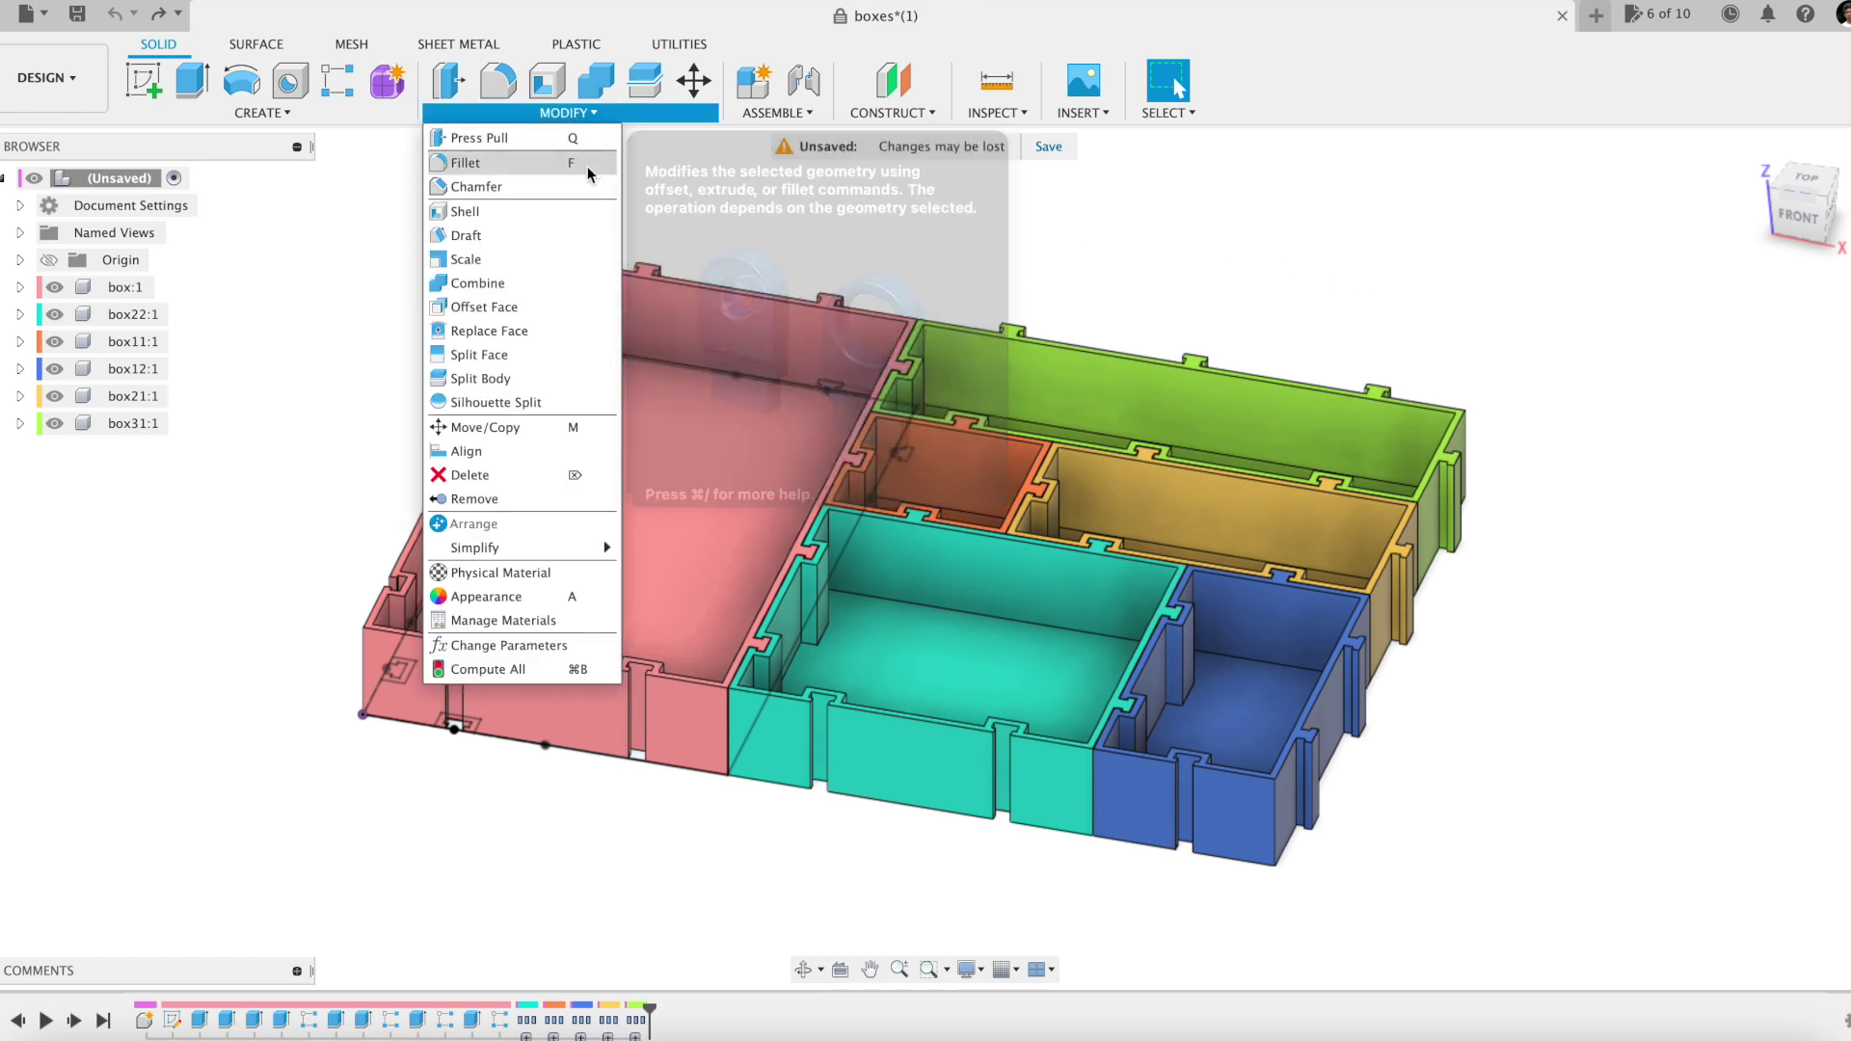
pyautogui.click(521, 645)
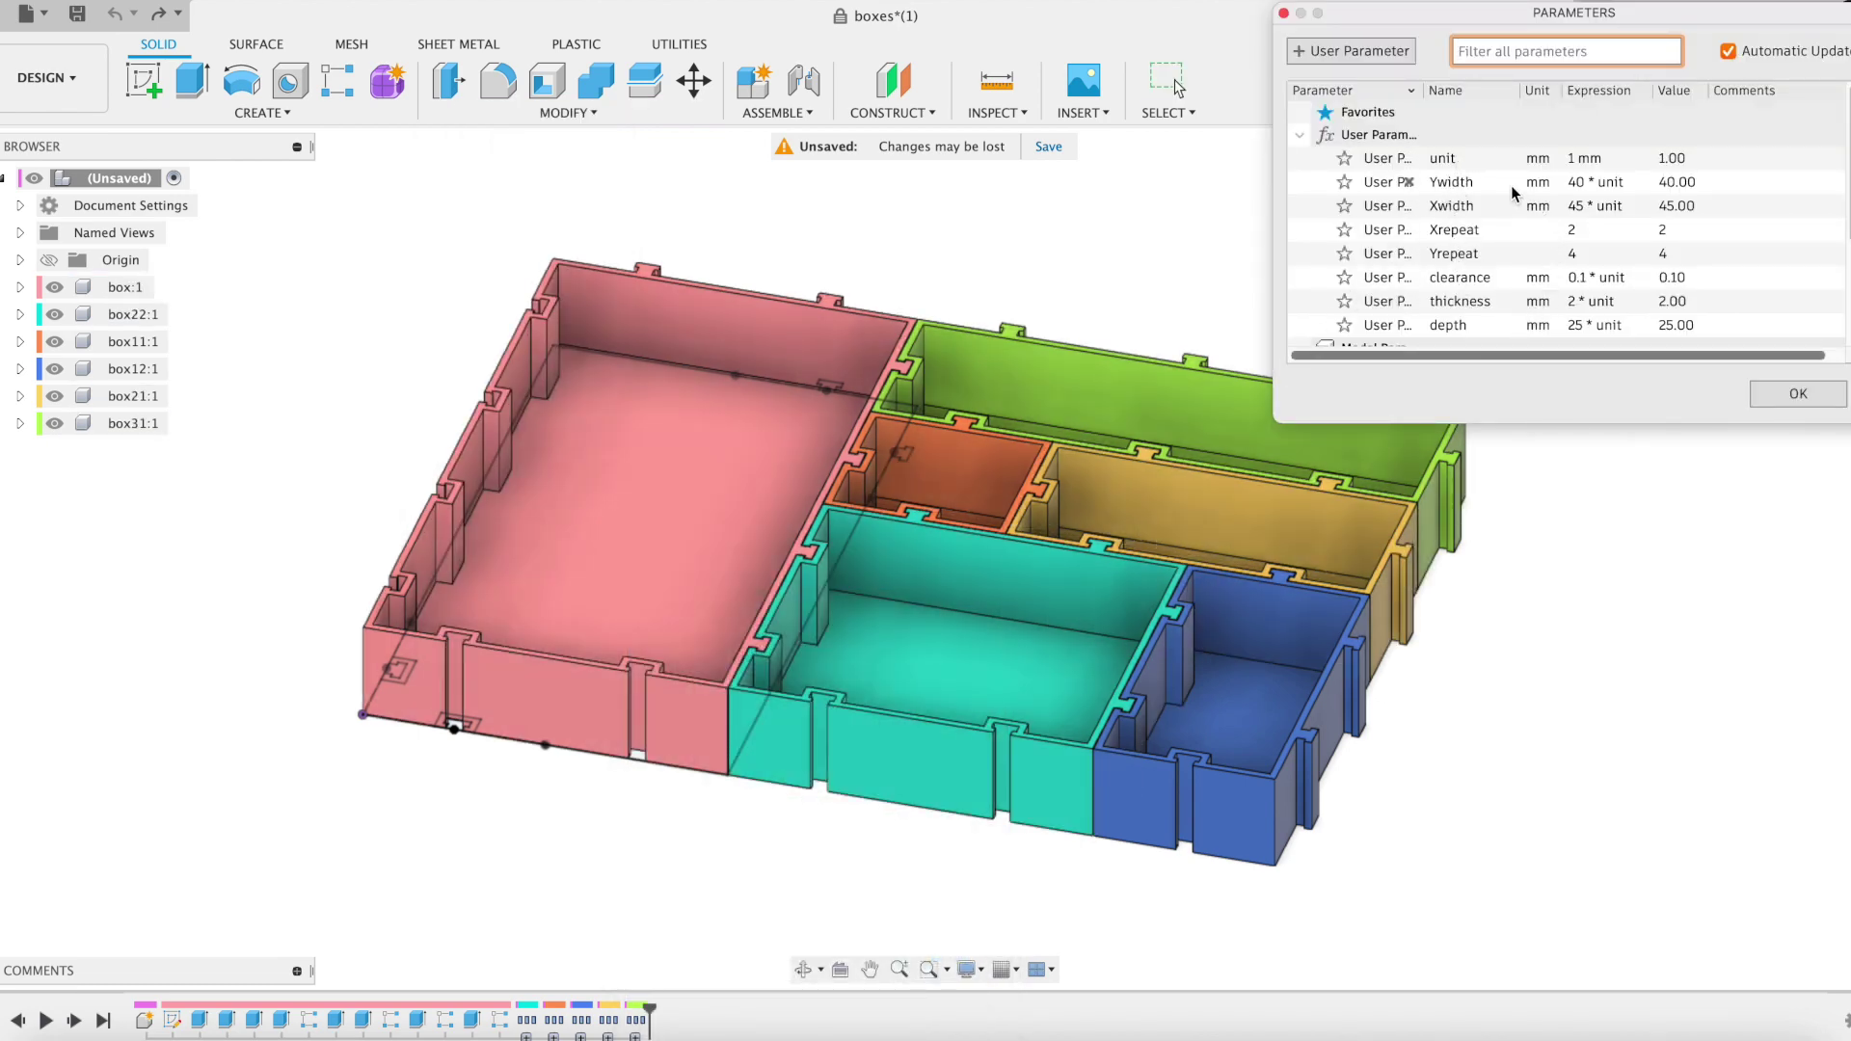
pyautogui.click(1284, 14)
pyautogui.moveTo(1282, 285)
pyautogui.keyDown('shift'); pyautogui.mouseDown(button='middle')
pyautogui.moveTo(1325, 277)
pyautogui.moveTo(1276, 306)
pyautogui.moveTo(1367, 306)
pyautogui.moveTo(1271, 304)
pyautogui.mouseUp(button='middle'); pyautogui.keyUp('shift')
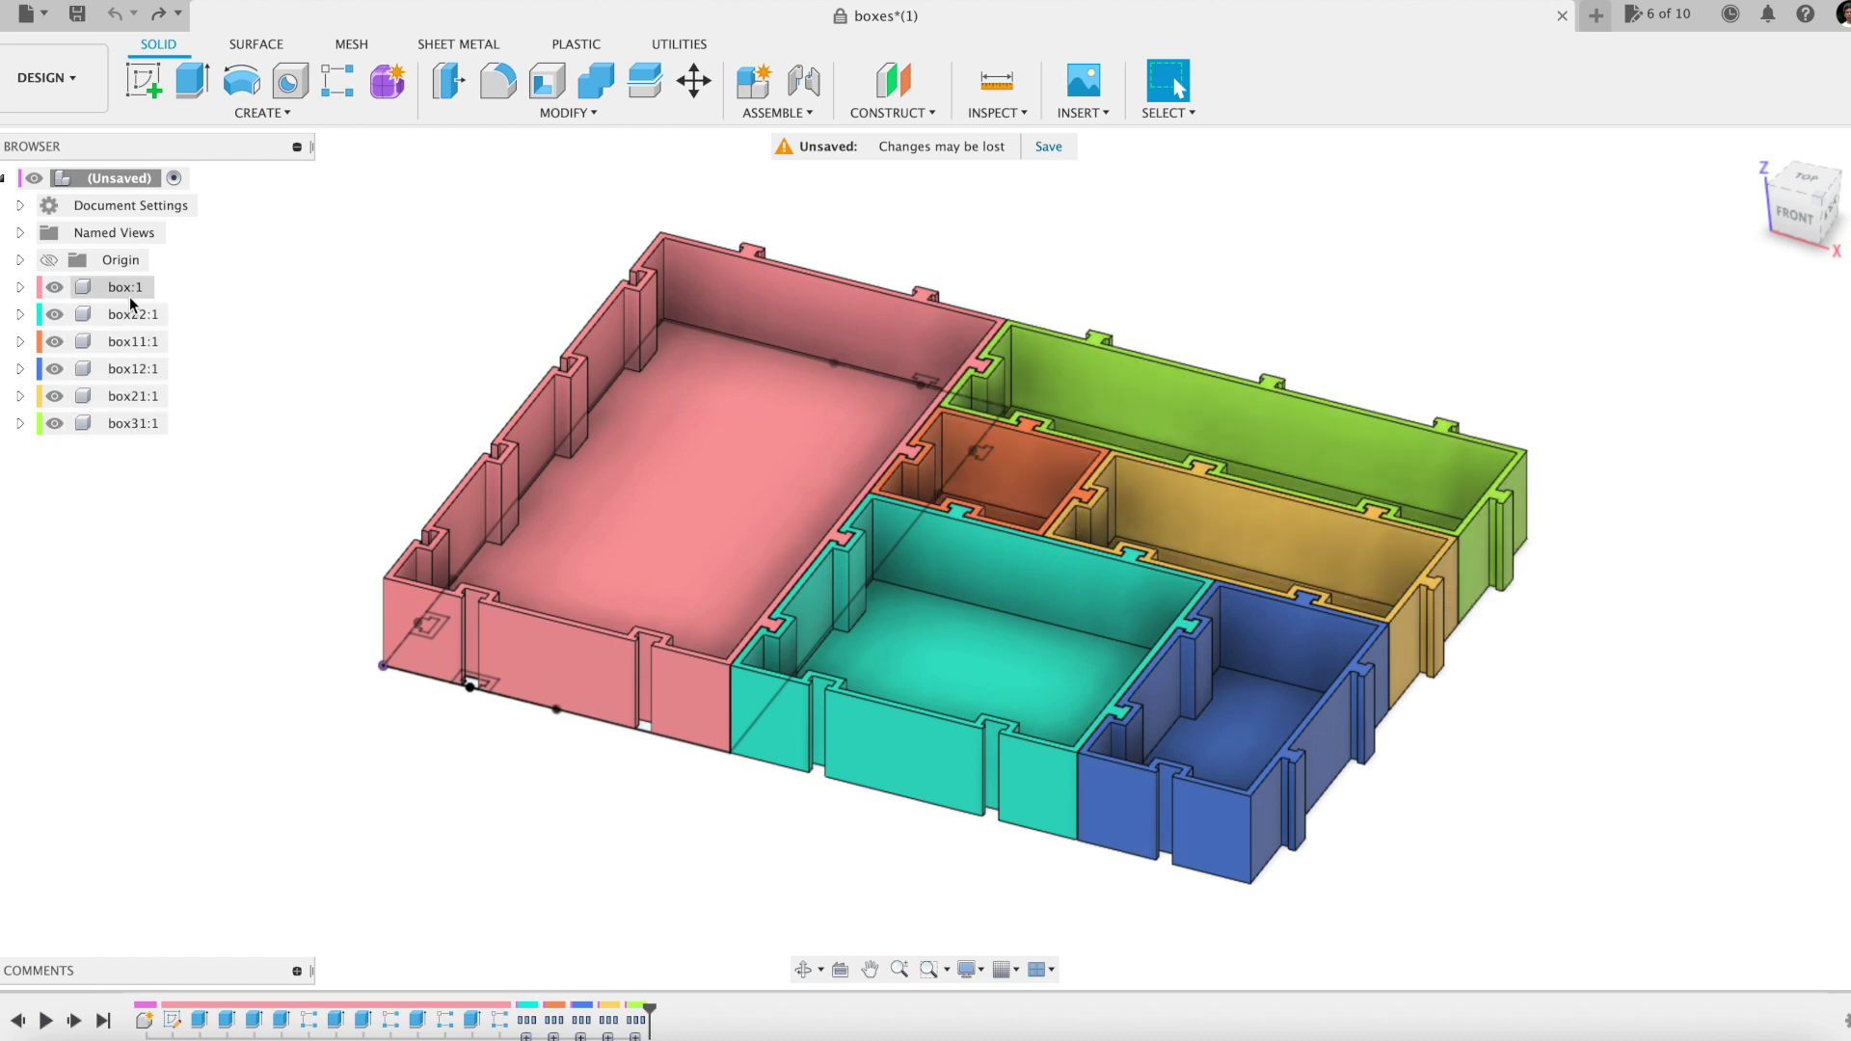
pyautogui.click(1178, 114)
pyautogui.moveTo(1195, 284)
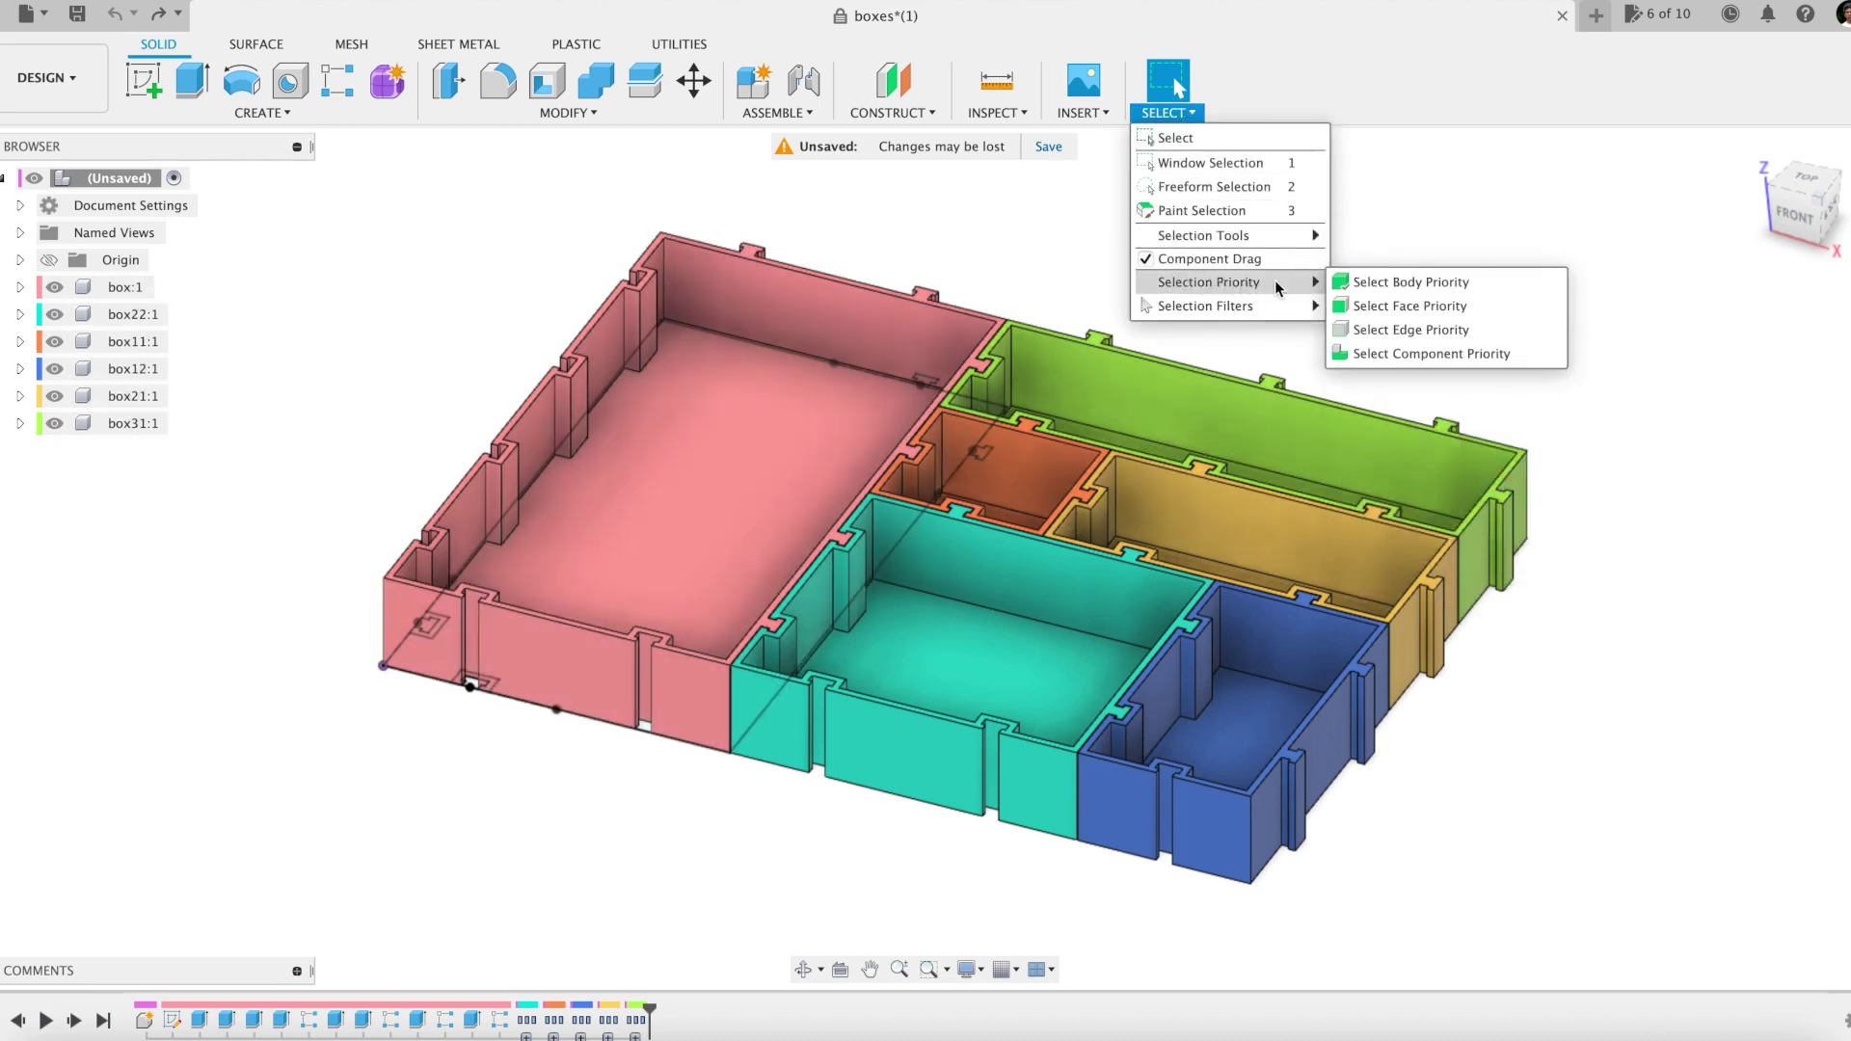
pyautogui.click(1350, 283)
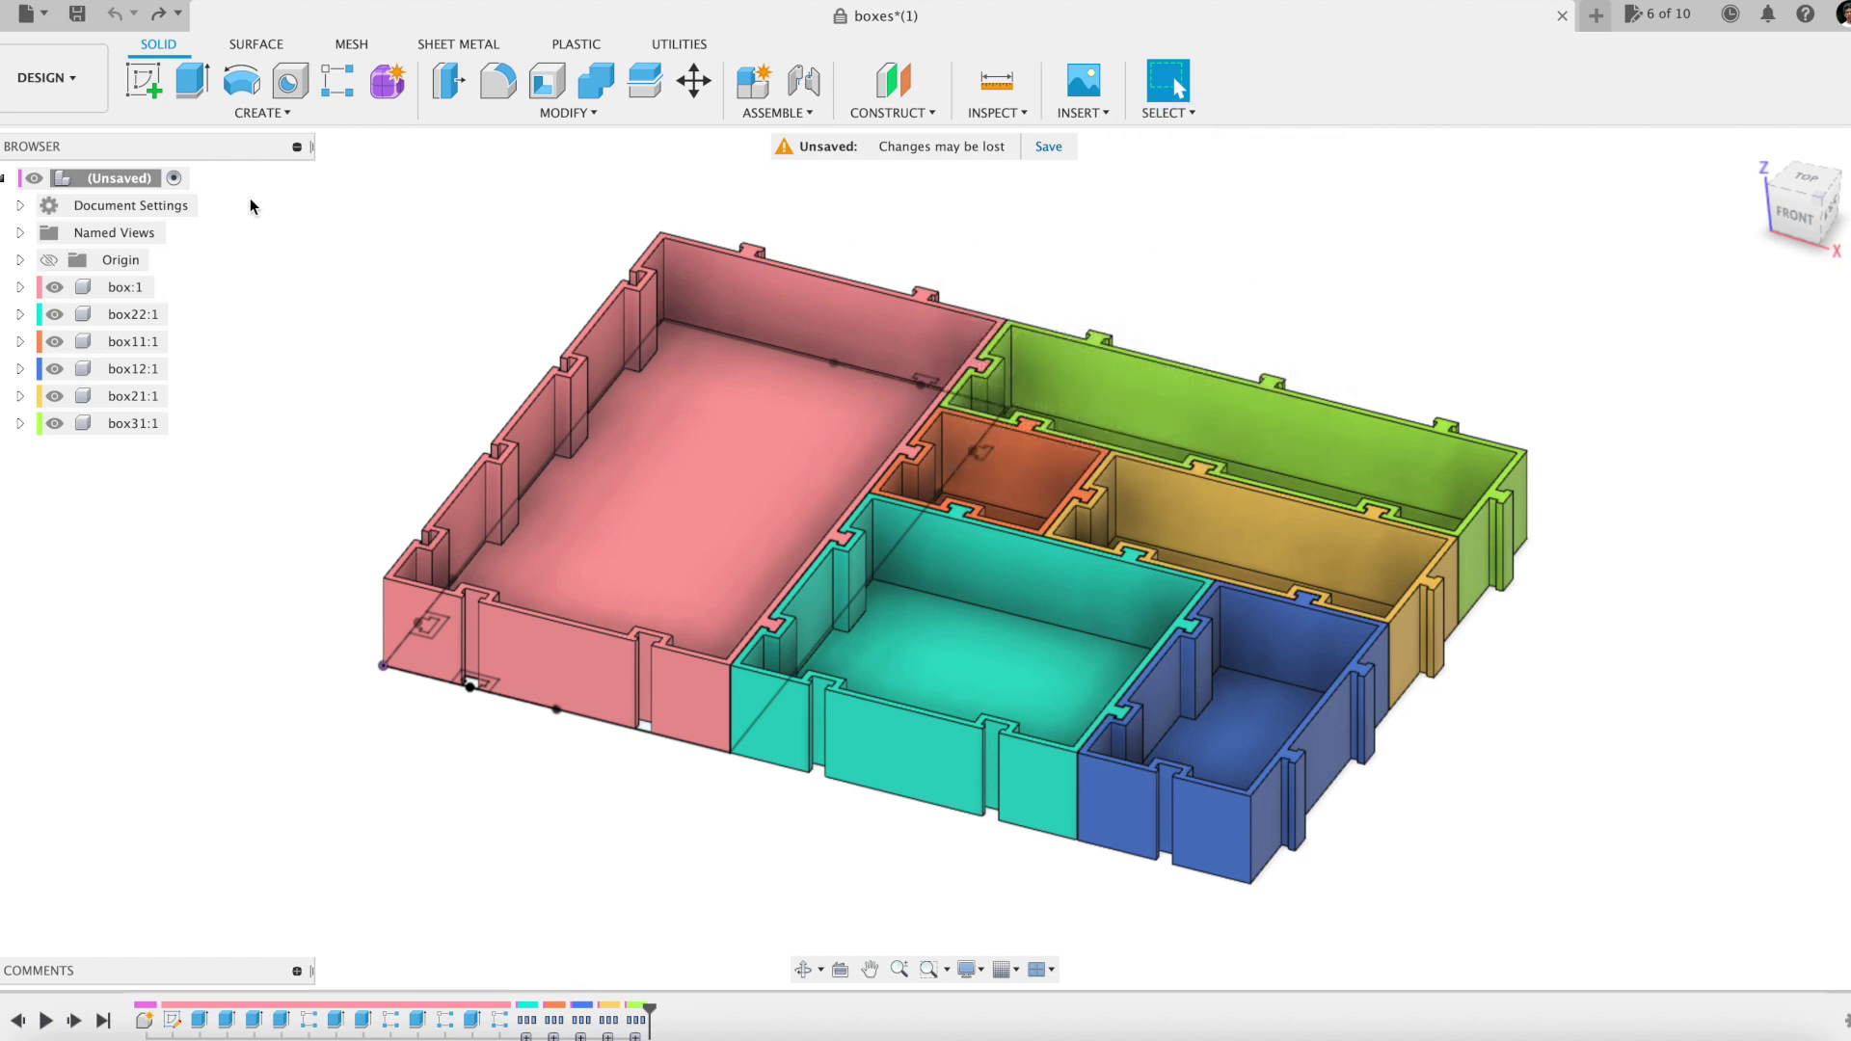
pyautogui.click(125, 287)
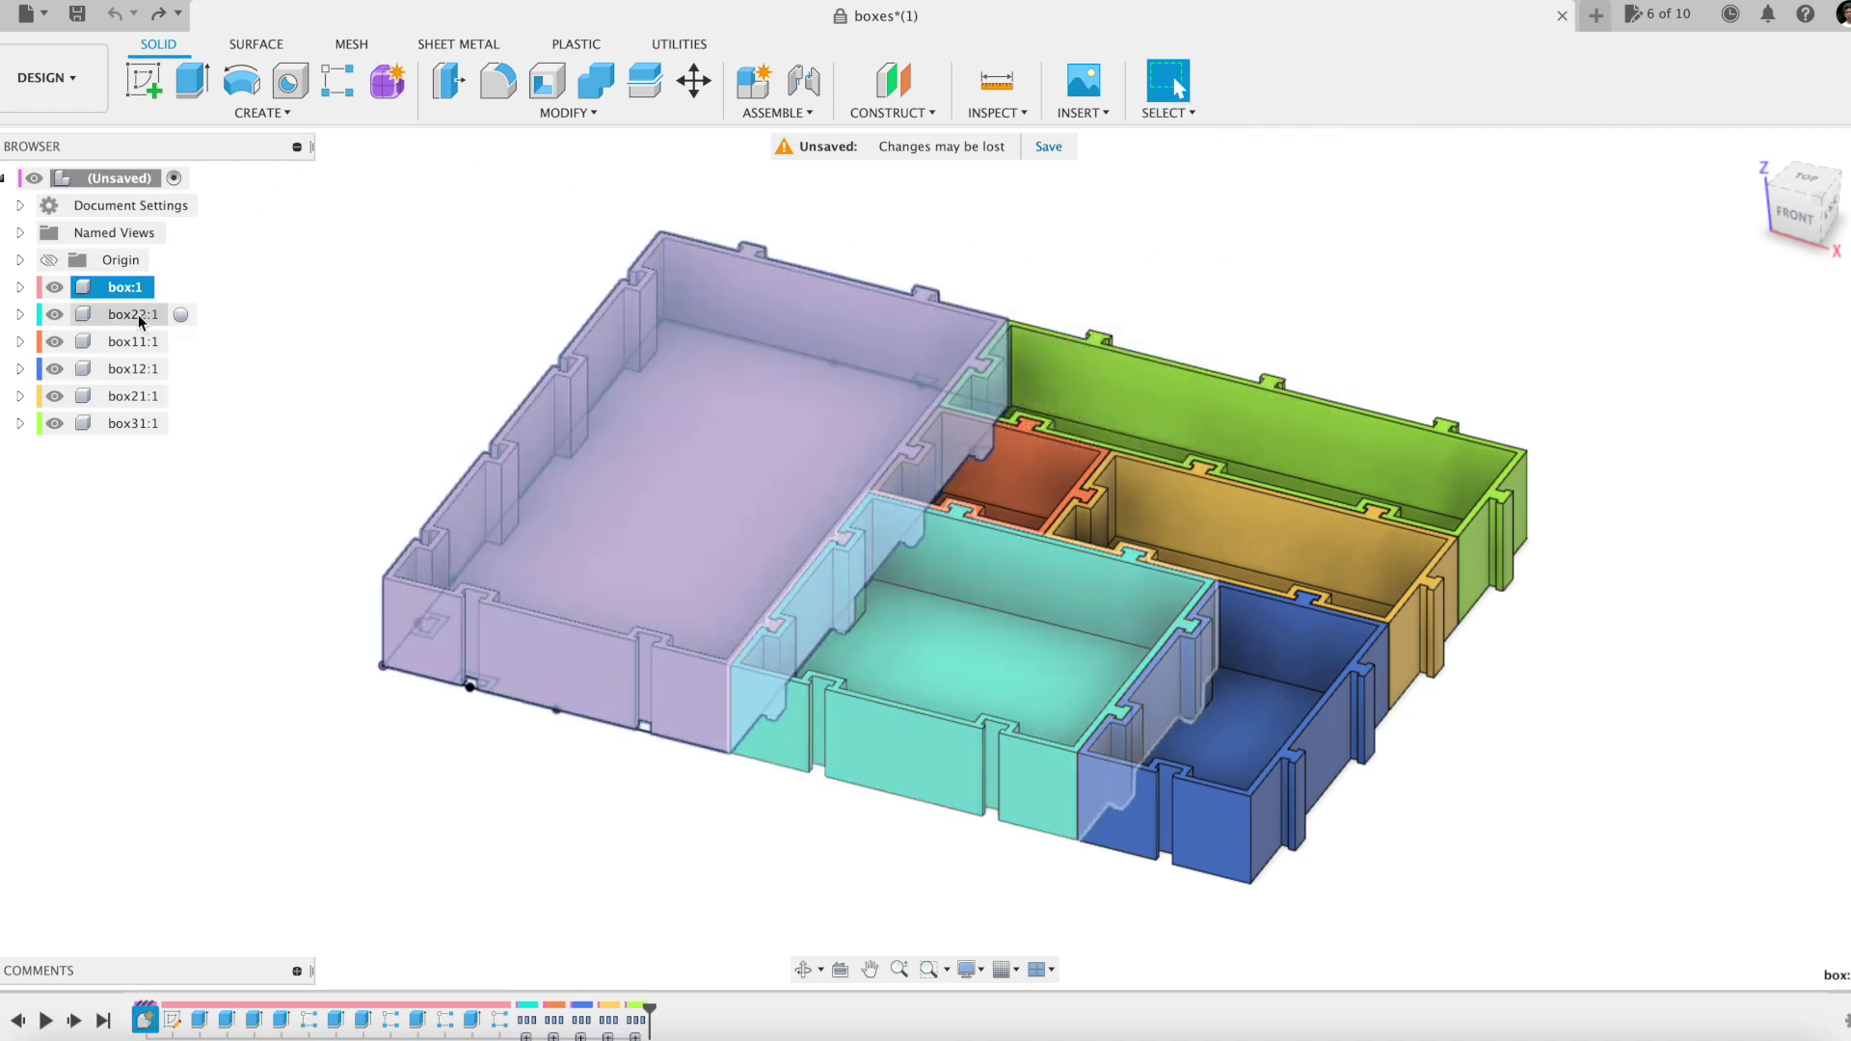
pyautogui.click(135, 316)
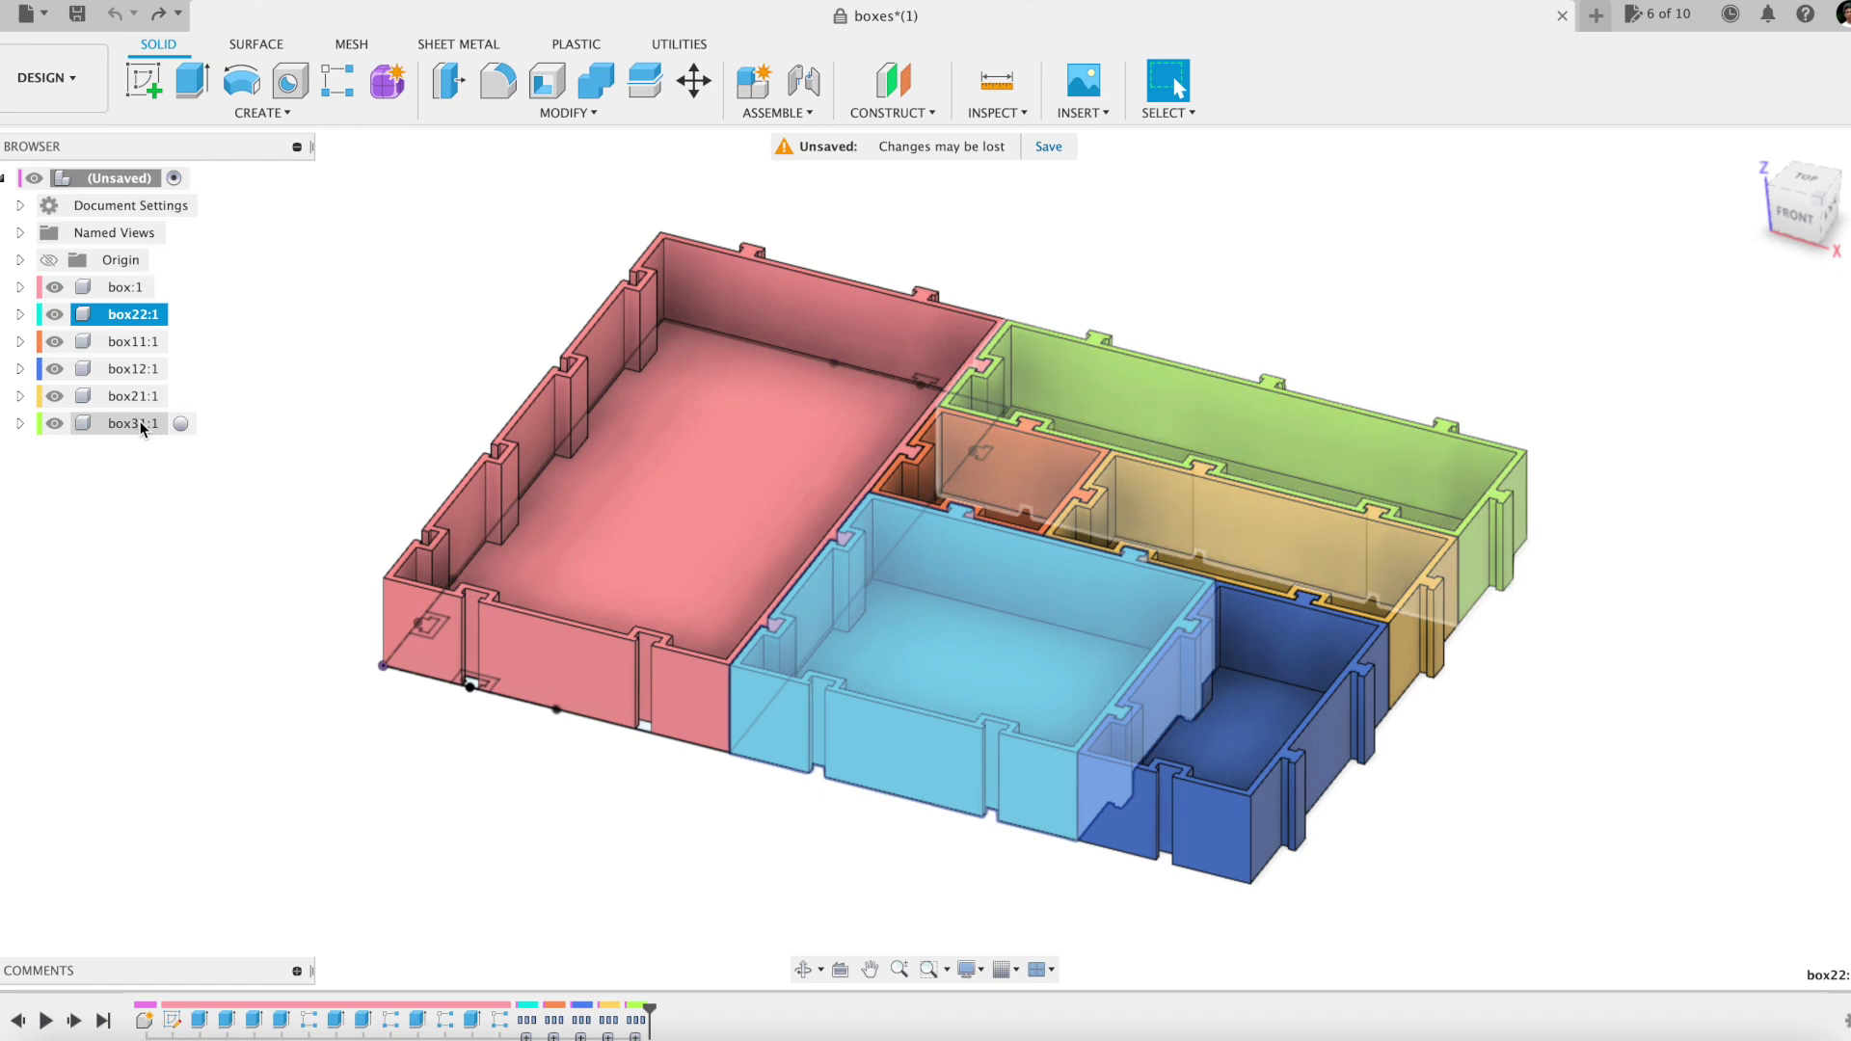
pyautogui.keyDown('shift'); pyautogui.click(141, 427); pyautogui.keyUp('shift')
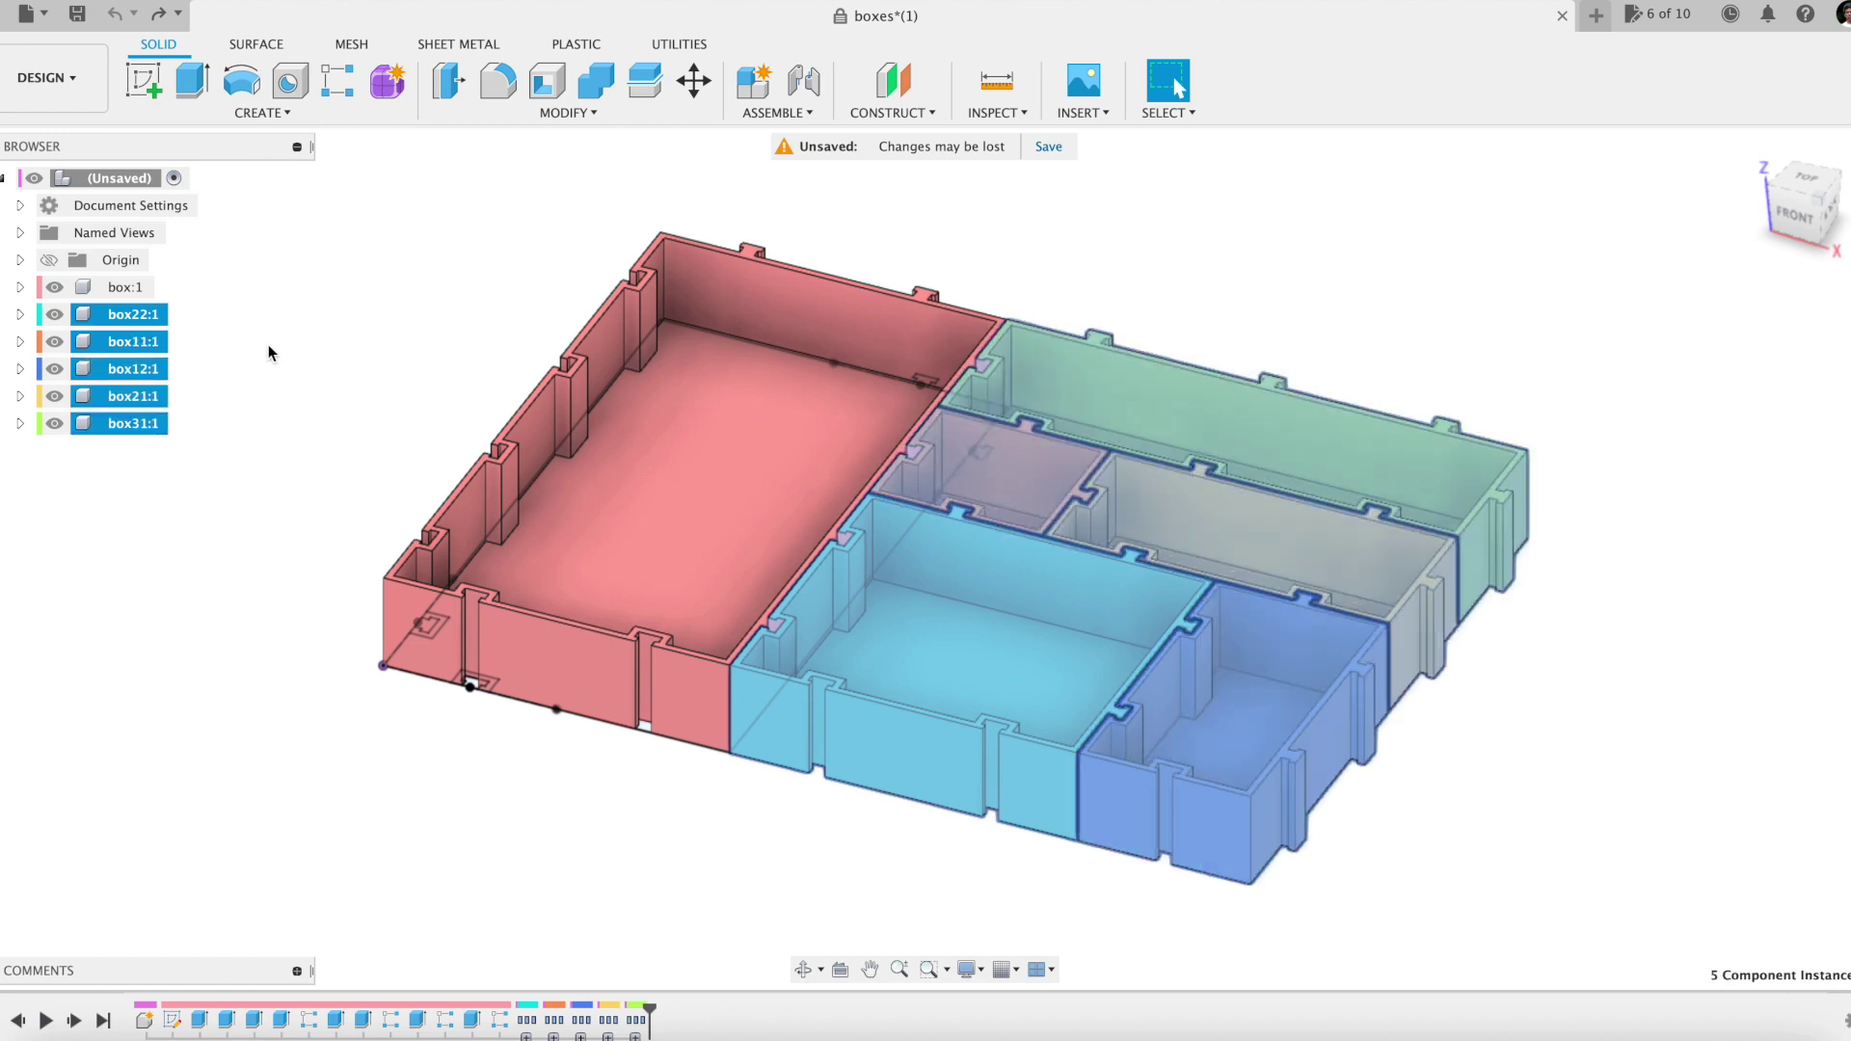
pyautogui.click(319, 342)
# In Change Parameters, set Yrepeat to 5 and Xrepeat to 3, then tilt the view of the rebuilt grid
pyautogui.click(583, 113)
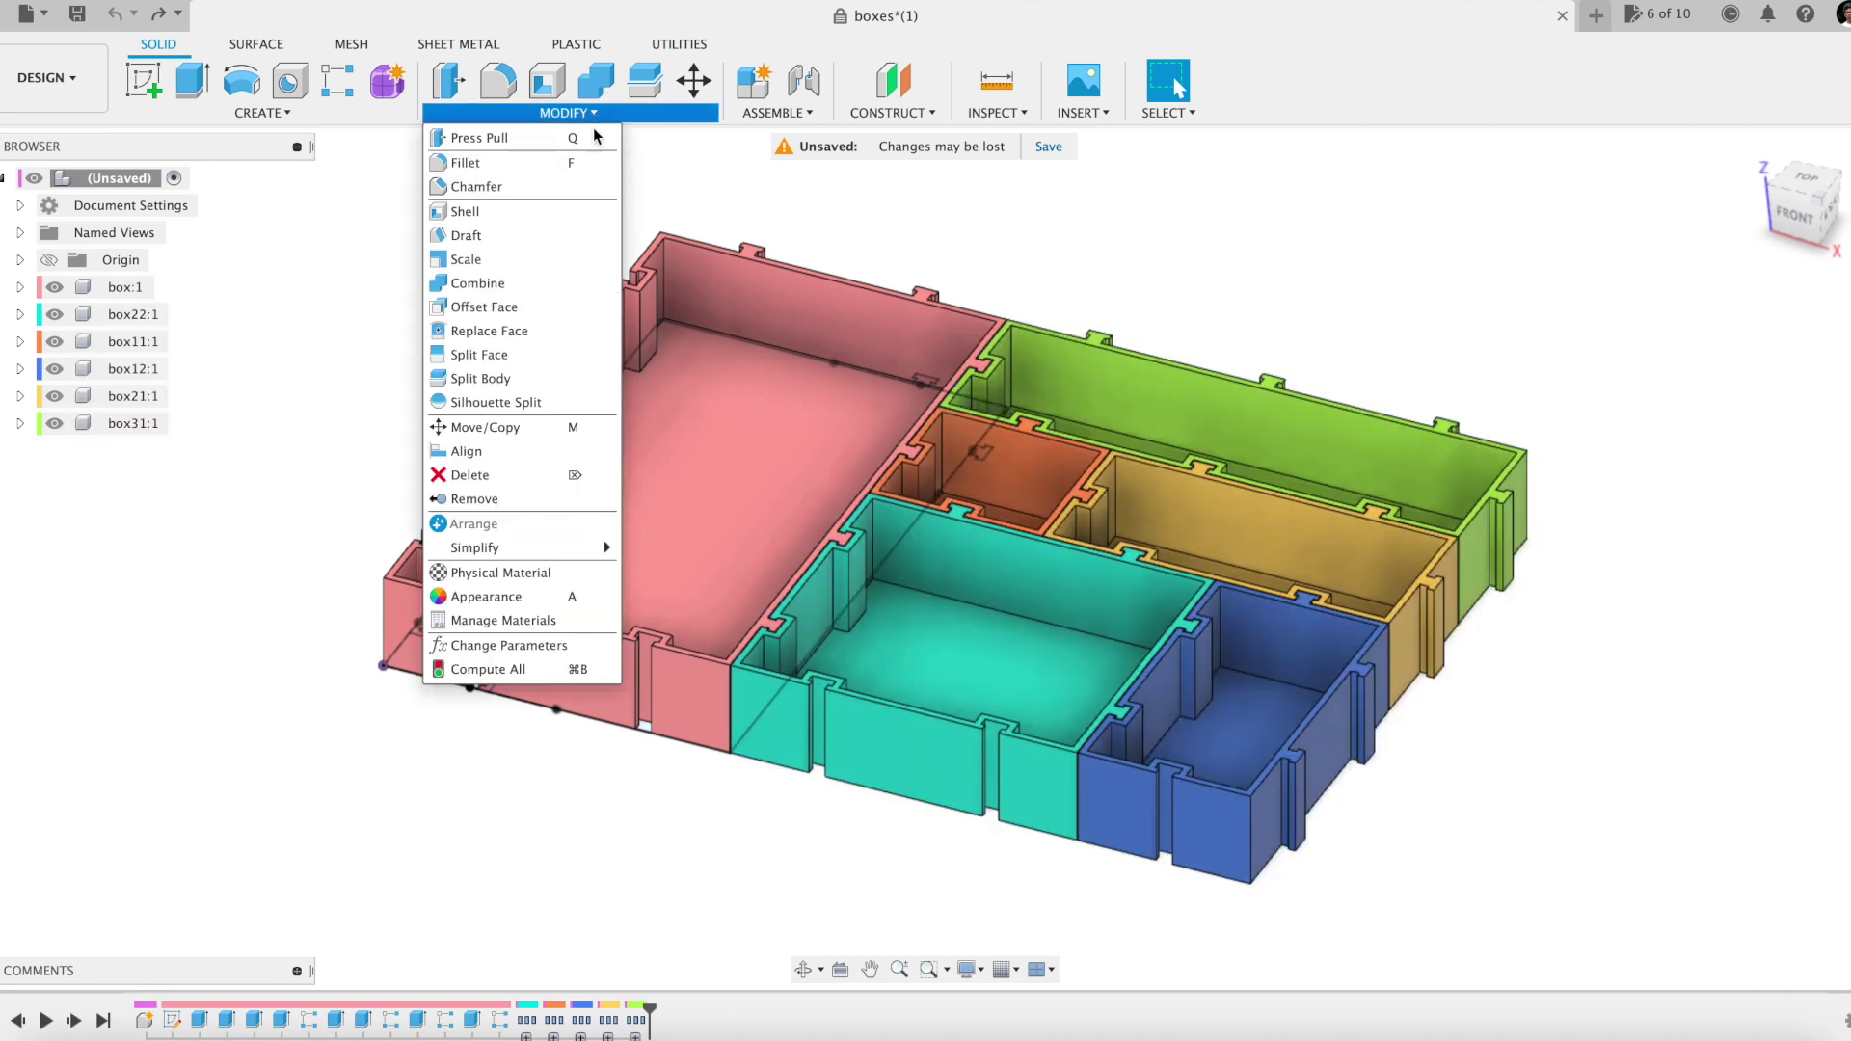
pyautogui.click(510, 648)
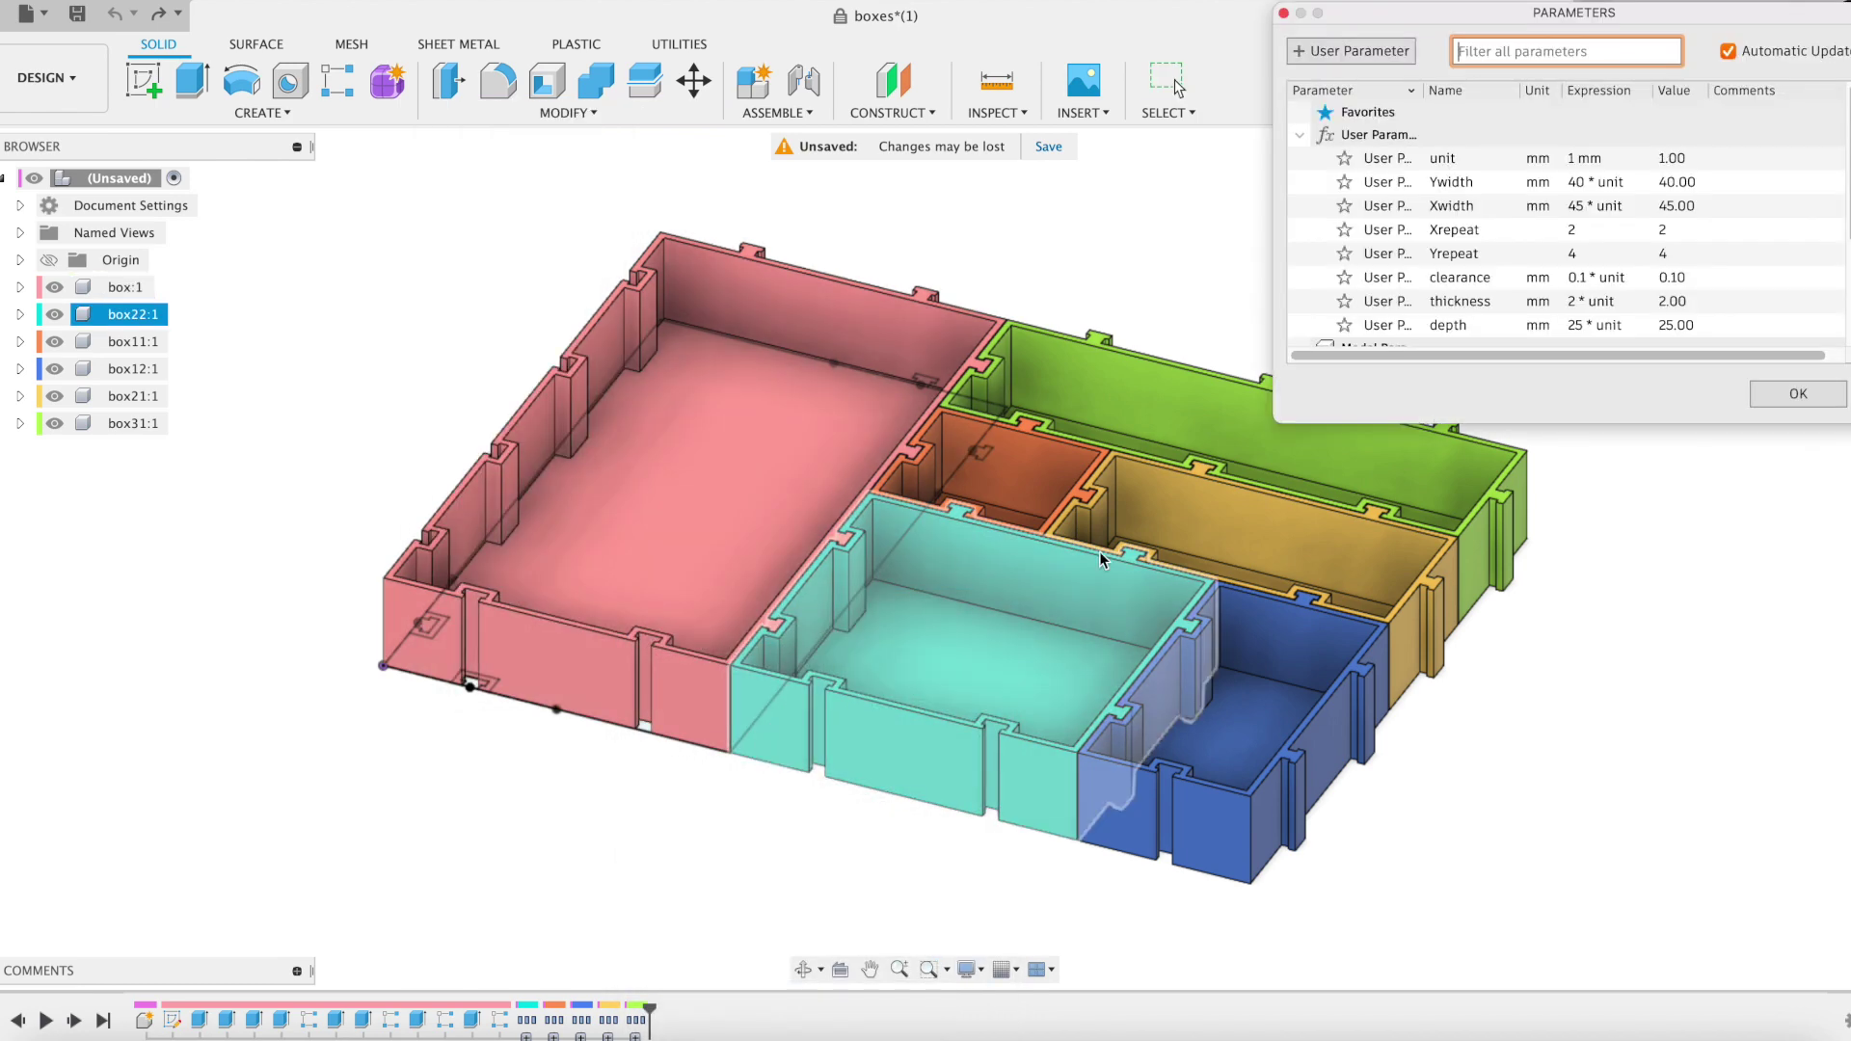
pyautogui.click(1581, 253)
pyautogui.write('5')
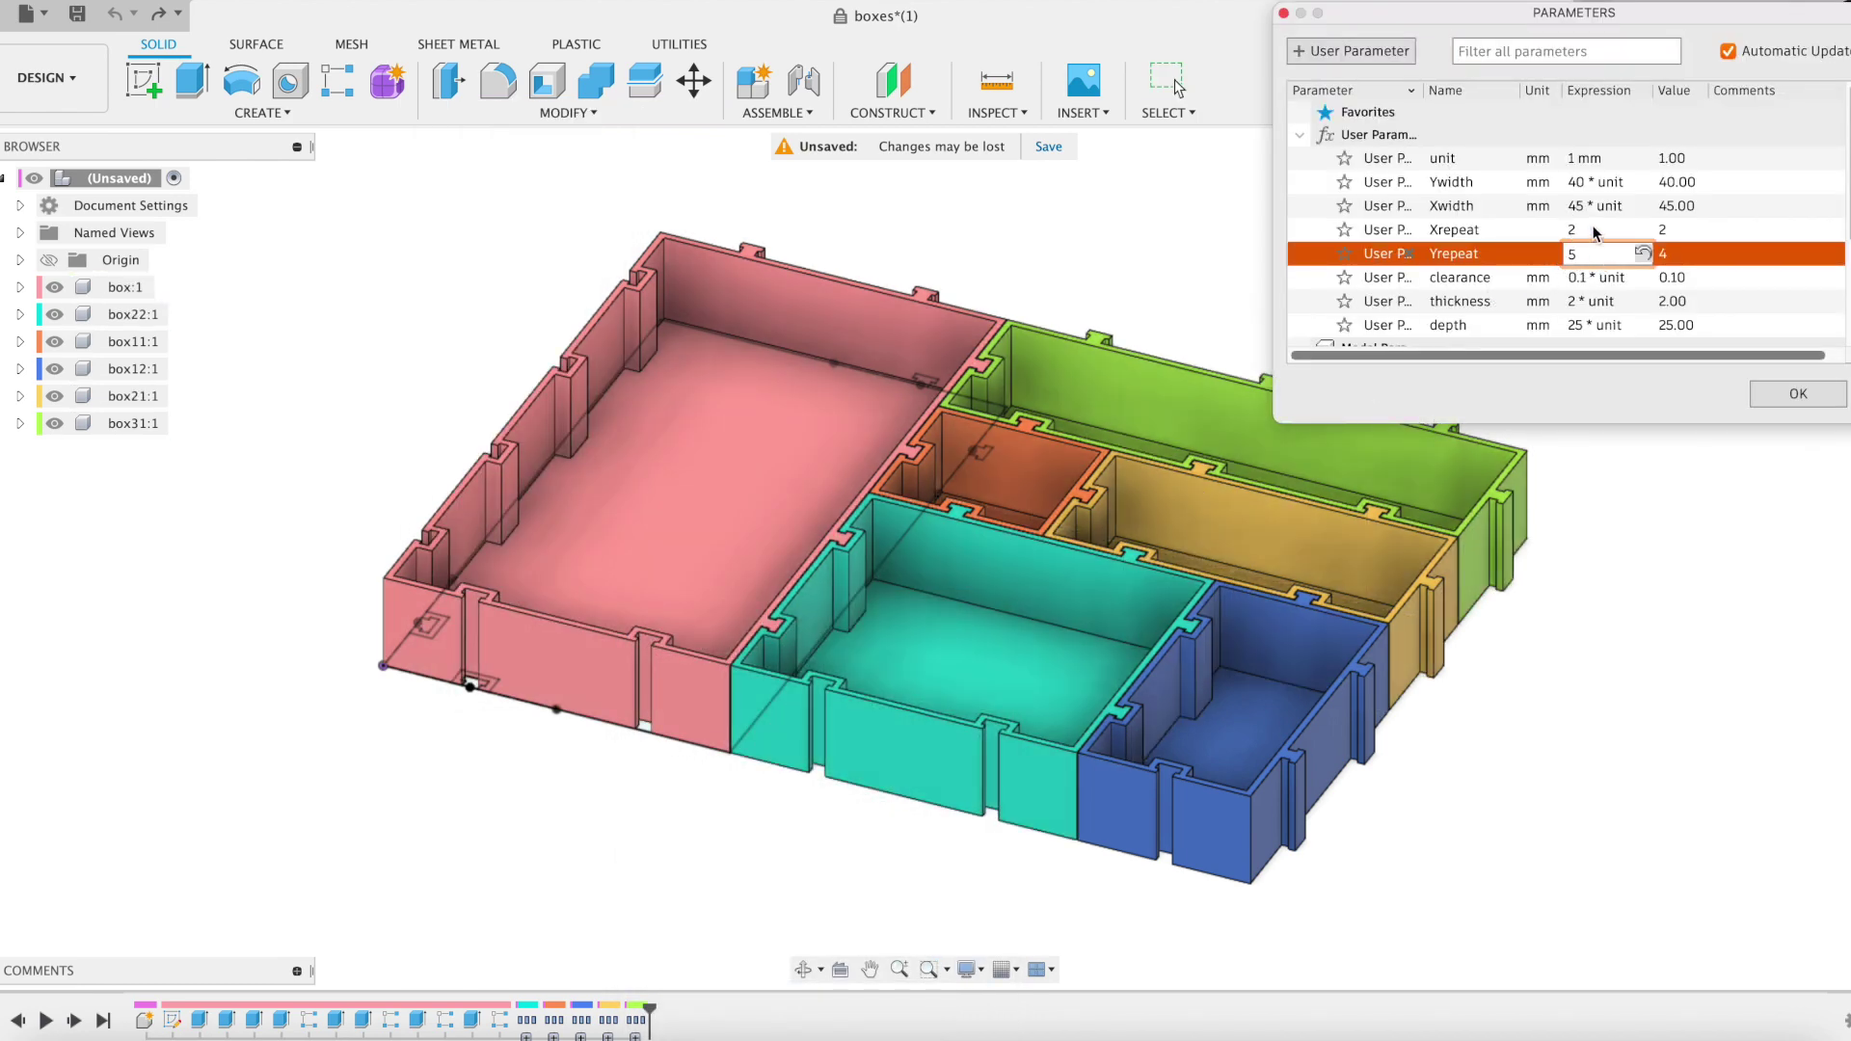
pyautogui.click(1594, 230)
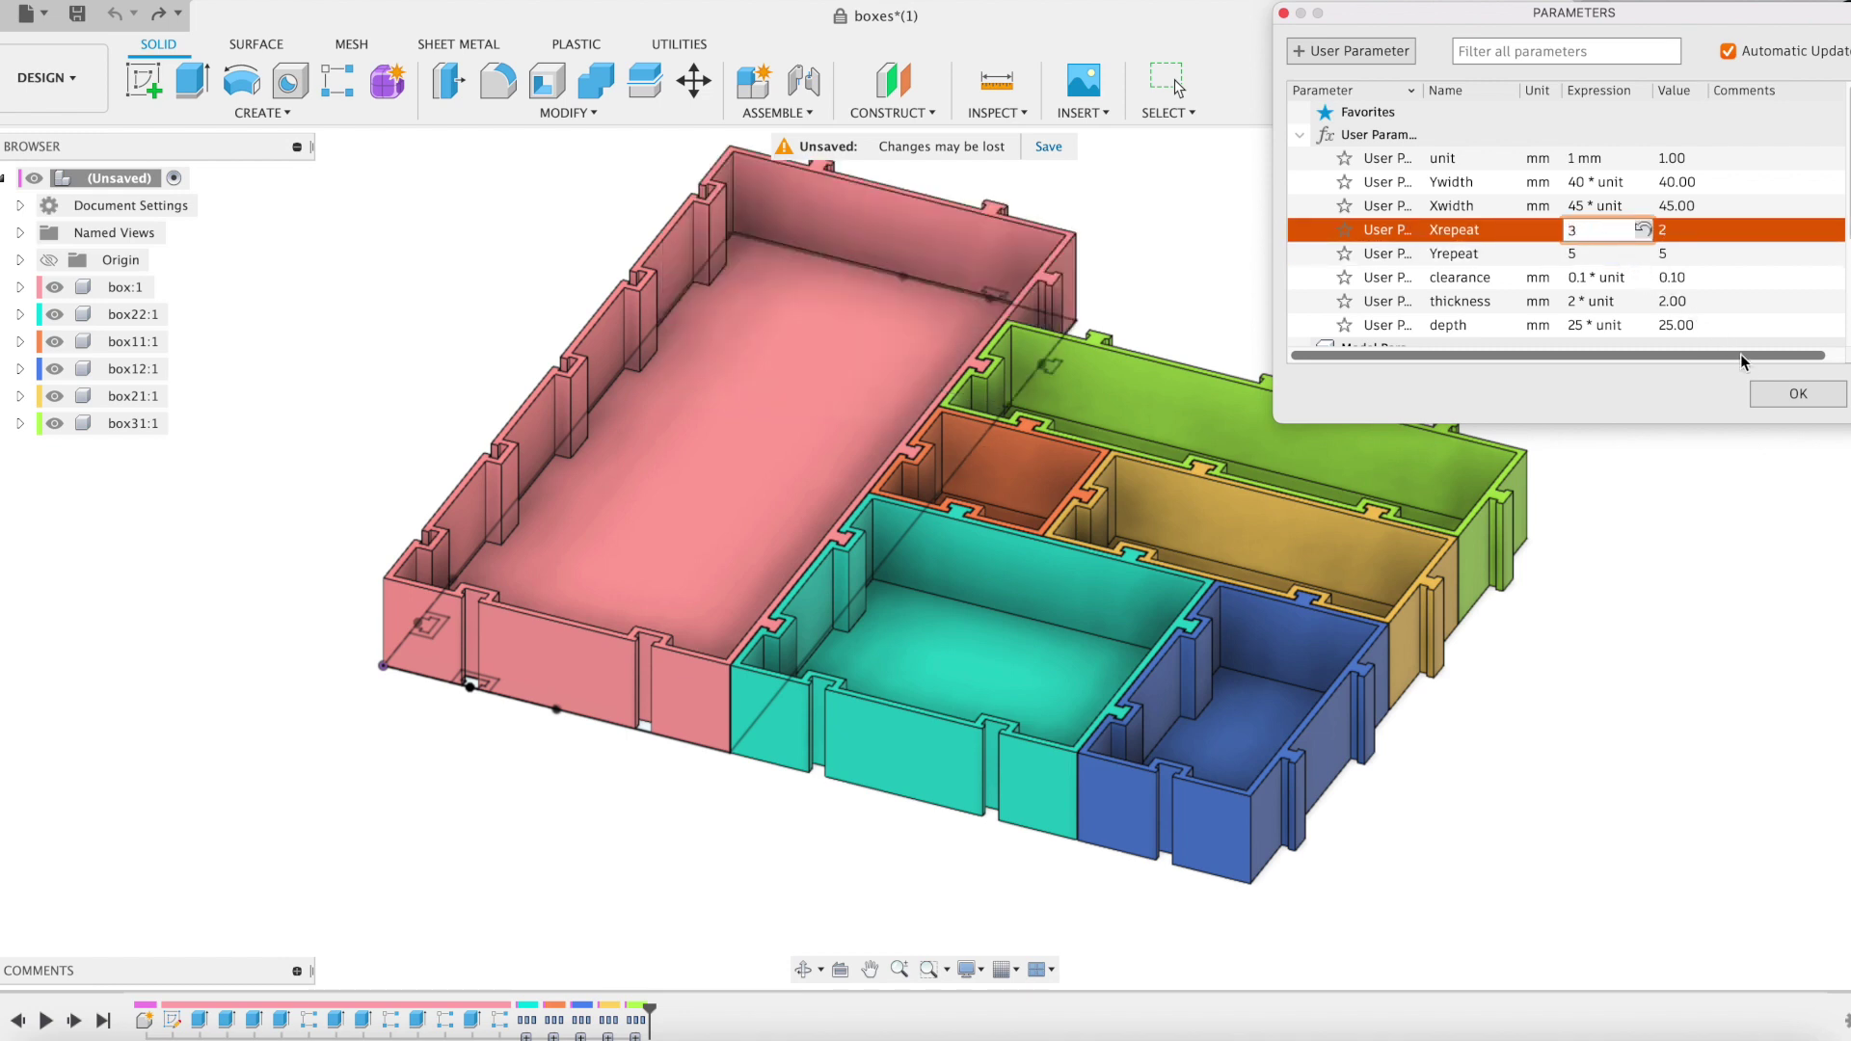
pyautogui.click(1767, 397)
pyautogui.keyDown('shift'); pyautogui.moveTo(1569, 364); pyautogui.dragTo(1475, 322, button='middle'); pyautogui.keyUp('shift')
# Change the depth parameter to 50 * unit and orbit to inspect the taller boxes
pyautogui.click(605, 117)
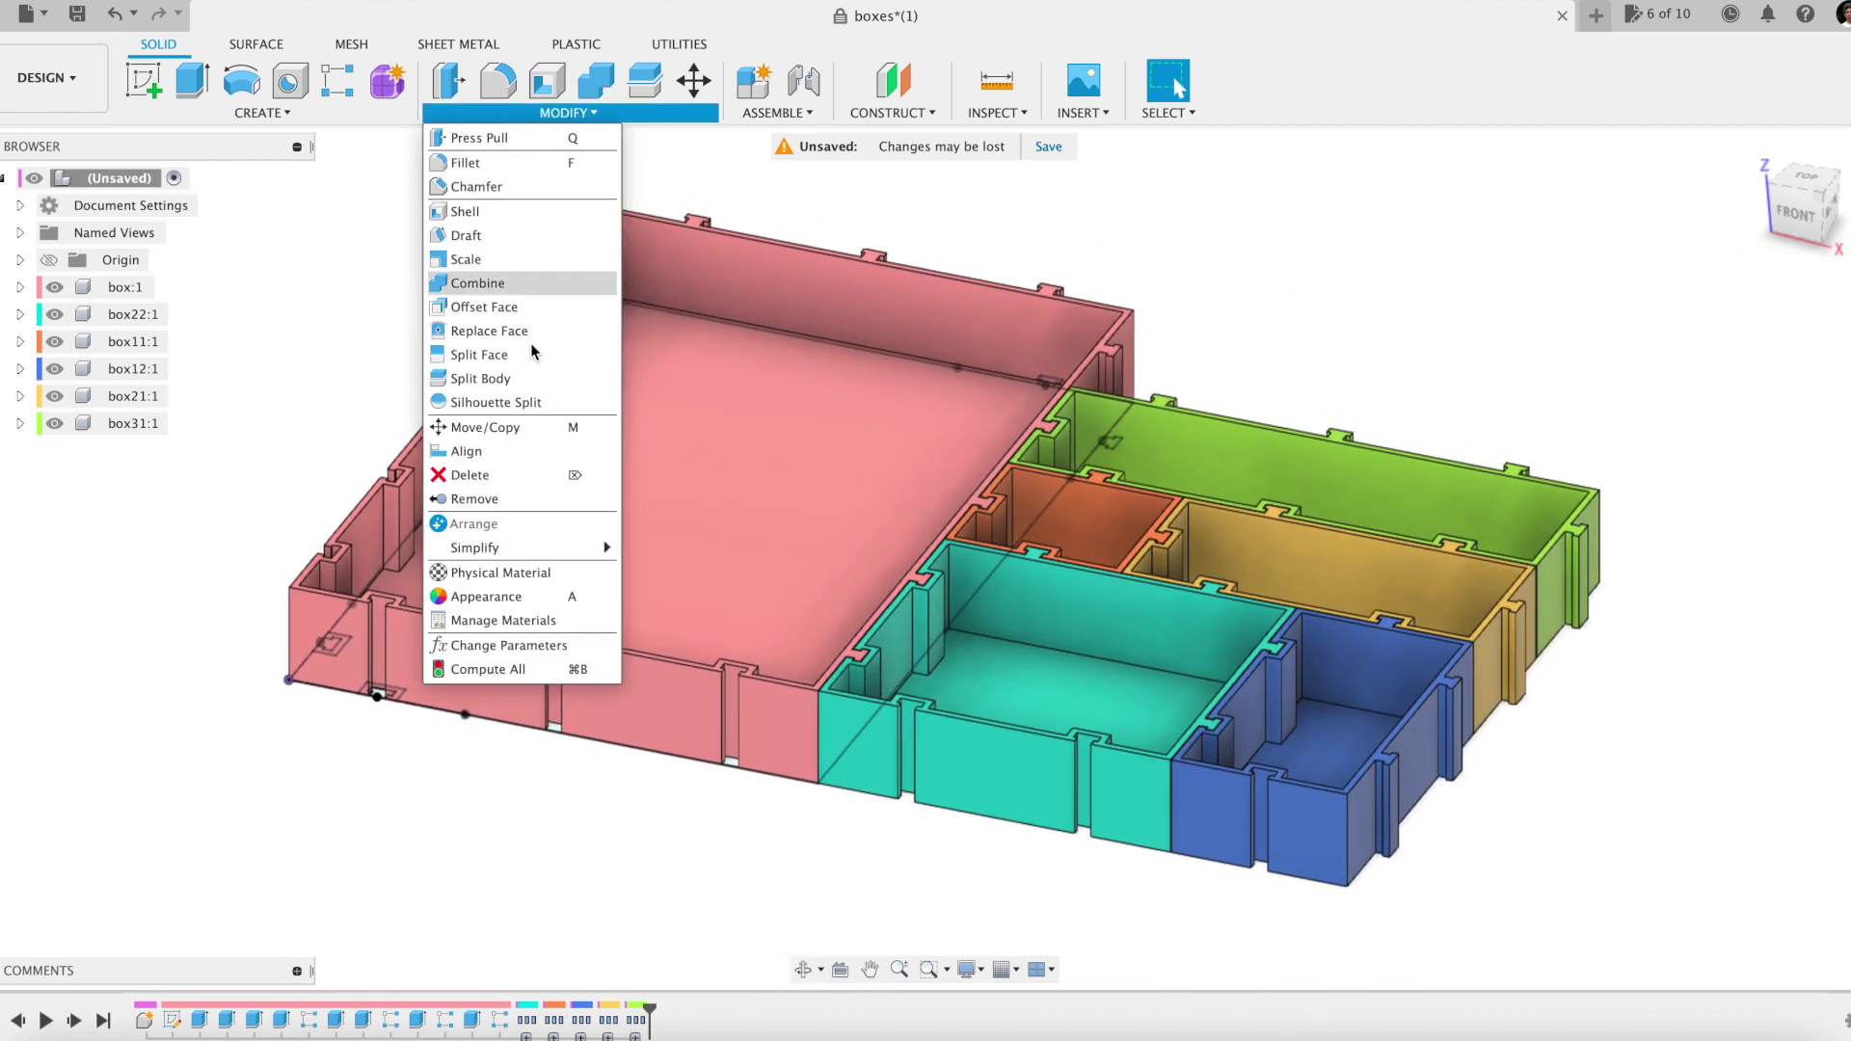
pyautogui.click(558, 651)
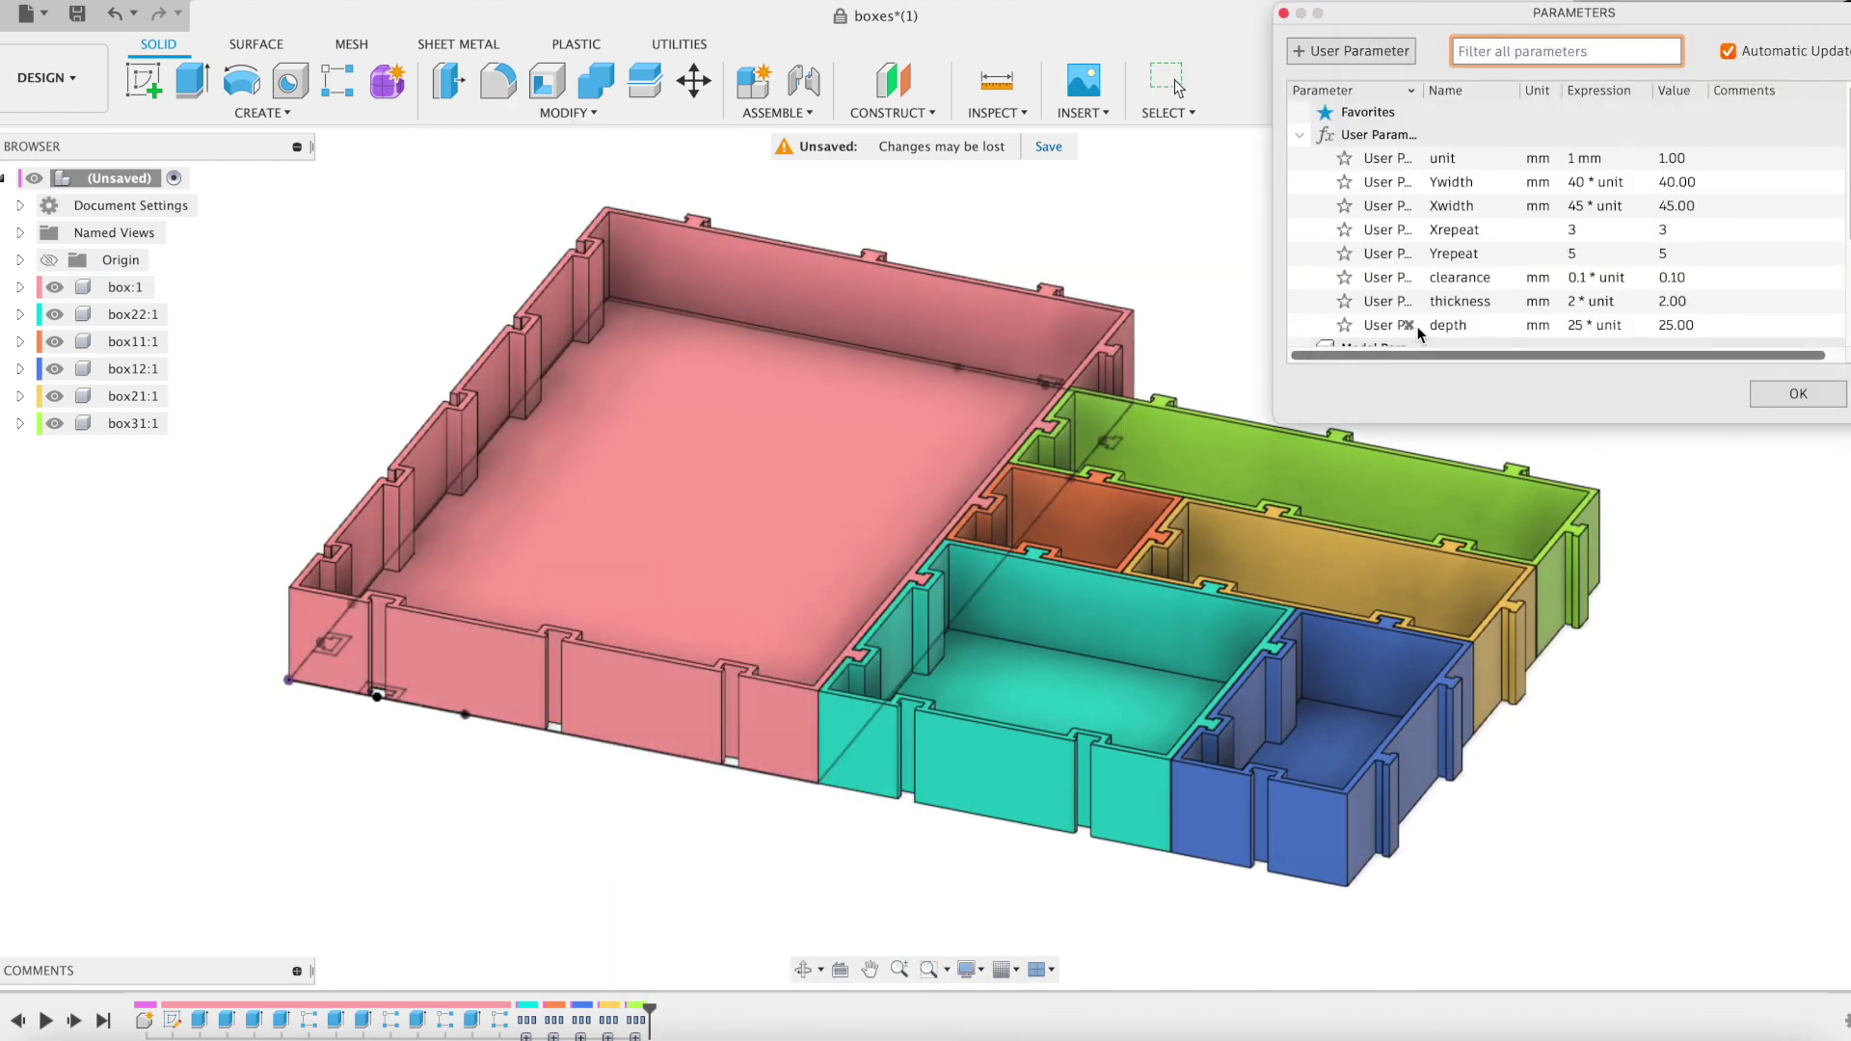
pyautogui.click(1581, 329)
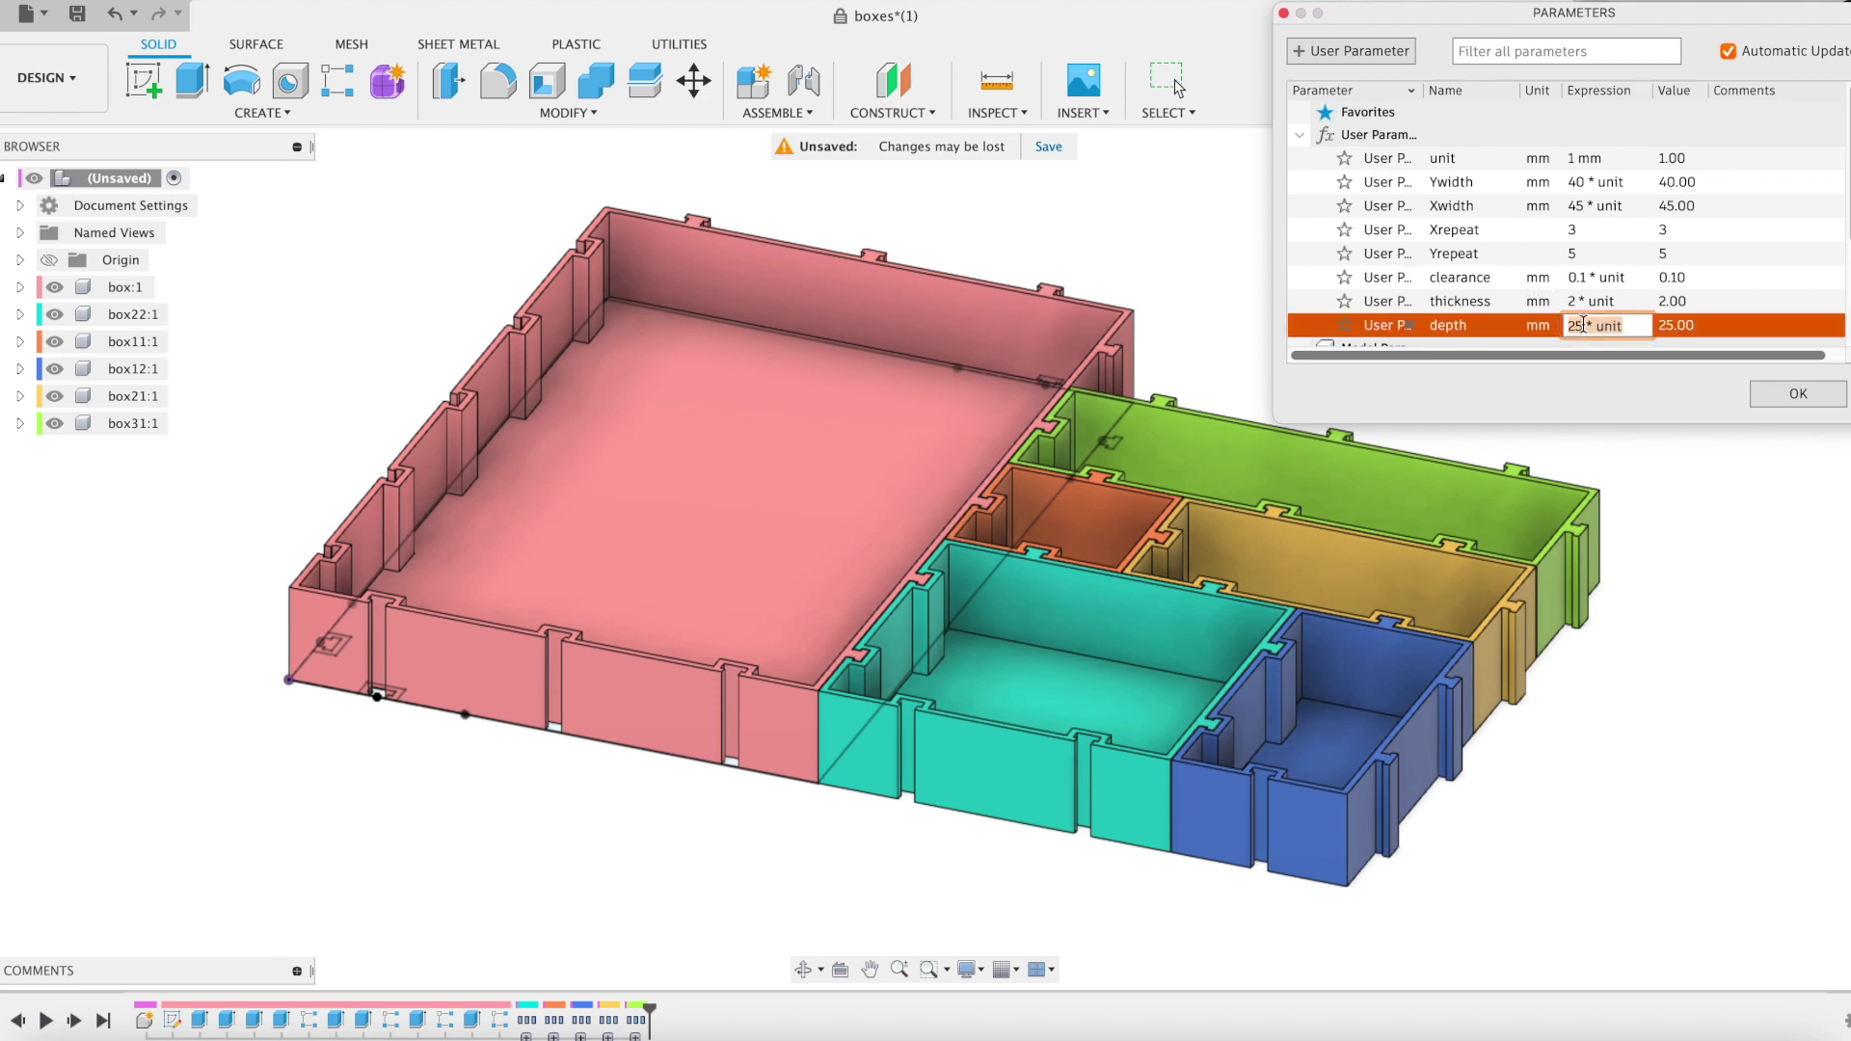
pyautogui.click(1585, 326)
pyautogui.moveTo(1582, 326); pyautogui.dragTo(1561, 329)
pyautogui.write('50')
pyautogui.press('Return')
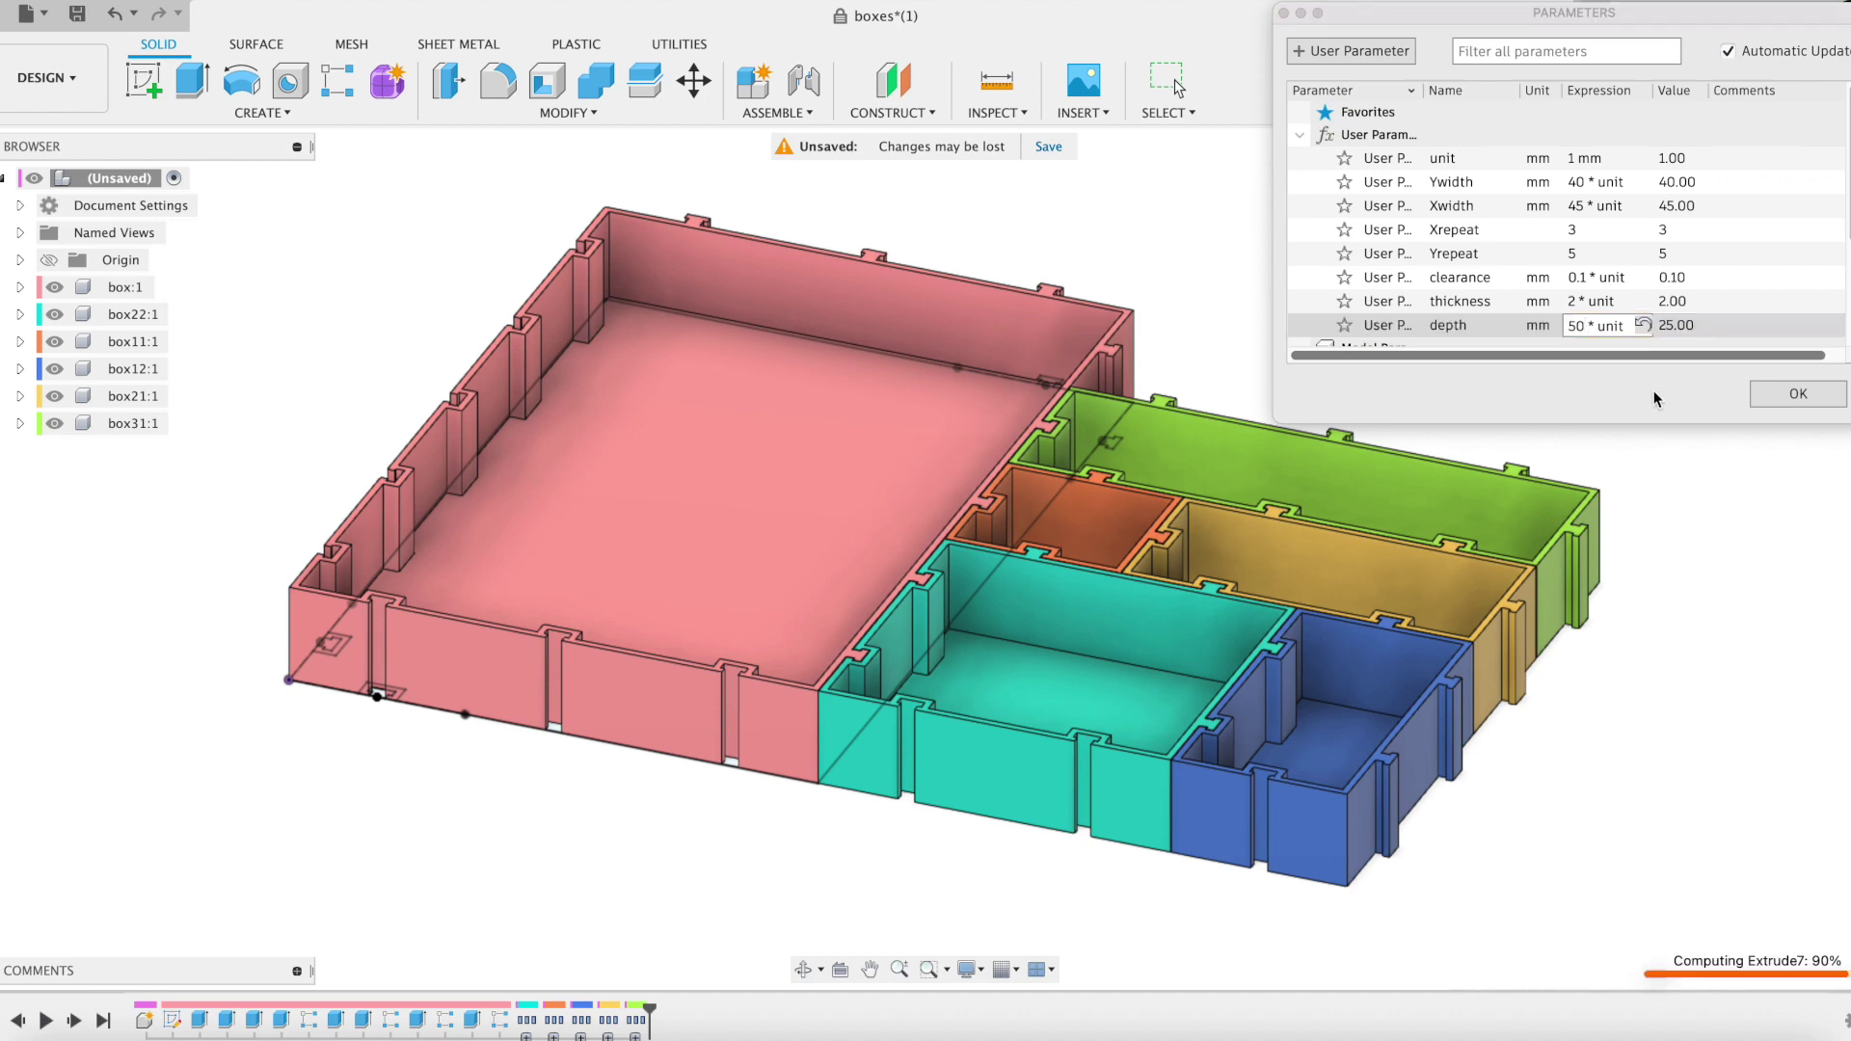
pyautogui.click(1774, 395)
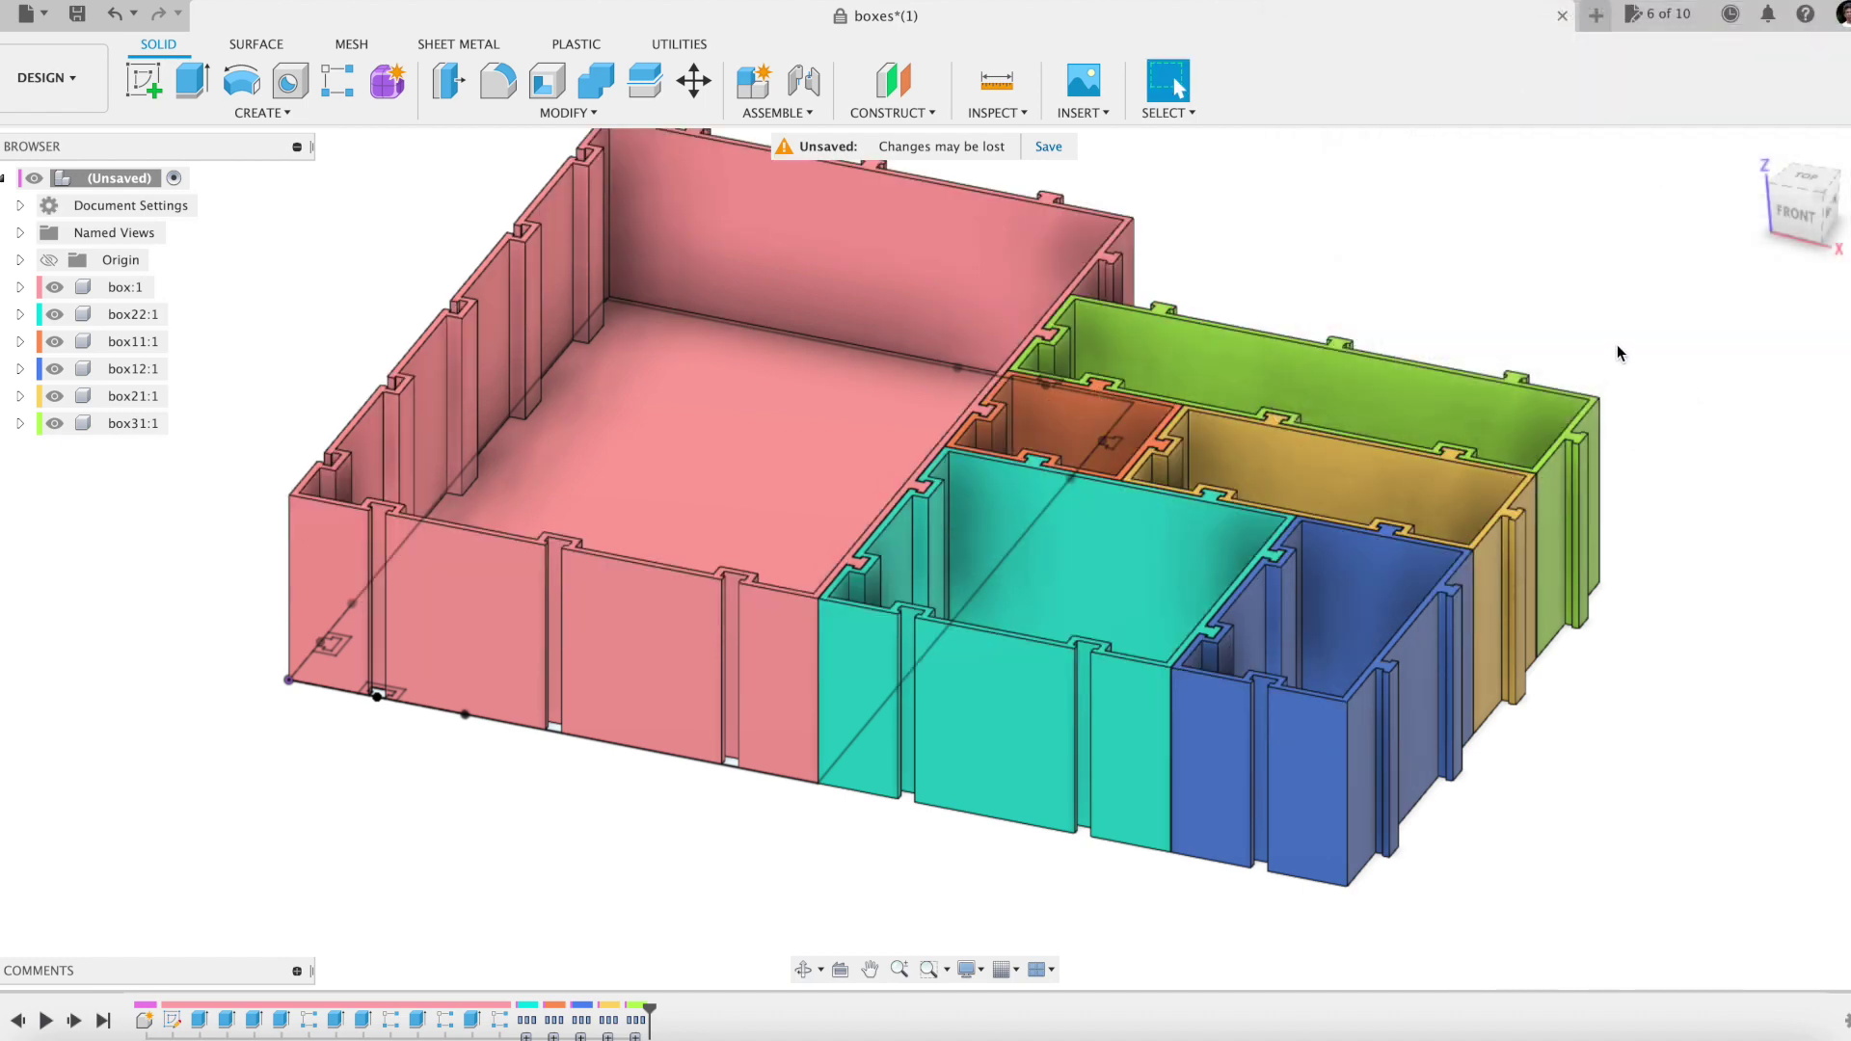
pyautogui.keyDown('shift'); pyautogui.moveTo(1619, 352); pyautogui.dragTo(1199, 238, button='middle'); pyautogui.keyUp('shift')
pyautogui.press('Escape')
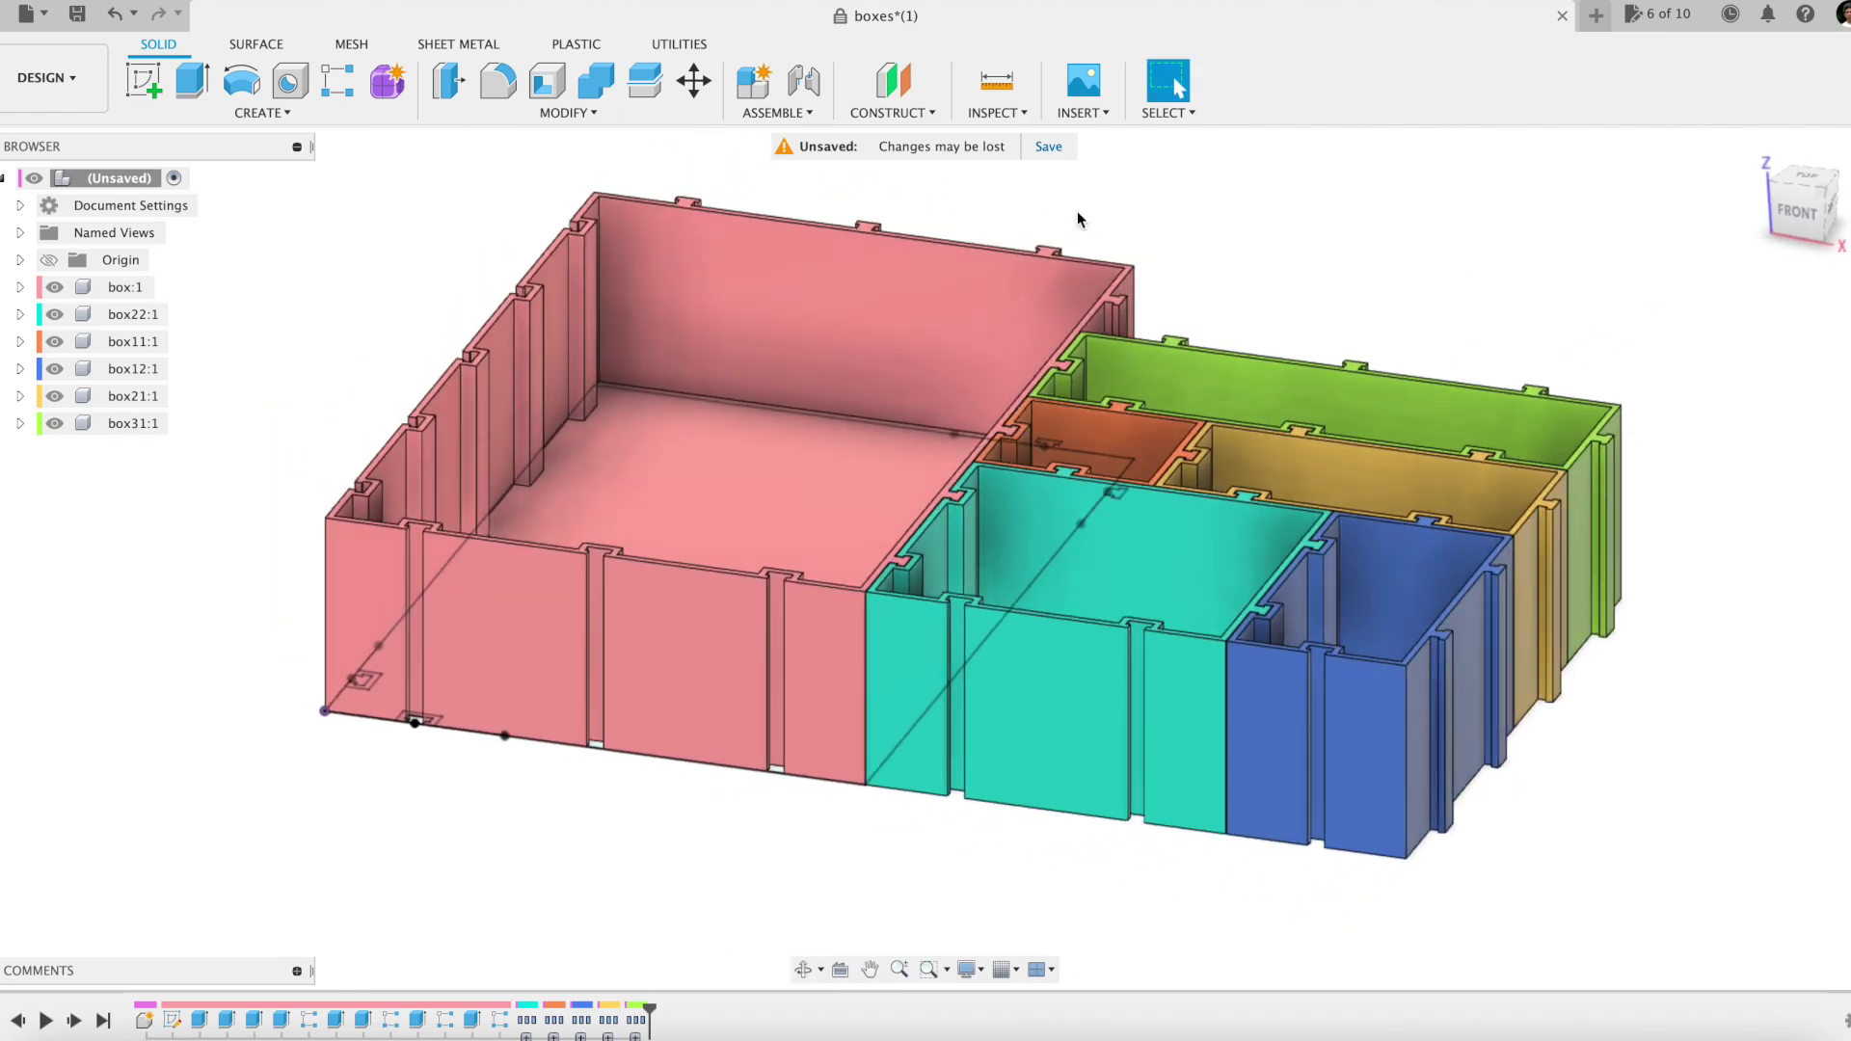
# Undo the depth and box-count parameter changes and return to the home view
pyautogui.click(136, 15)
pyautogui.click(126, 47)
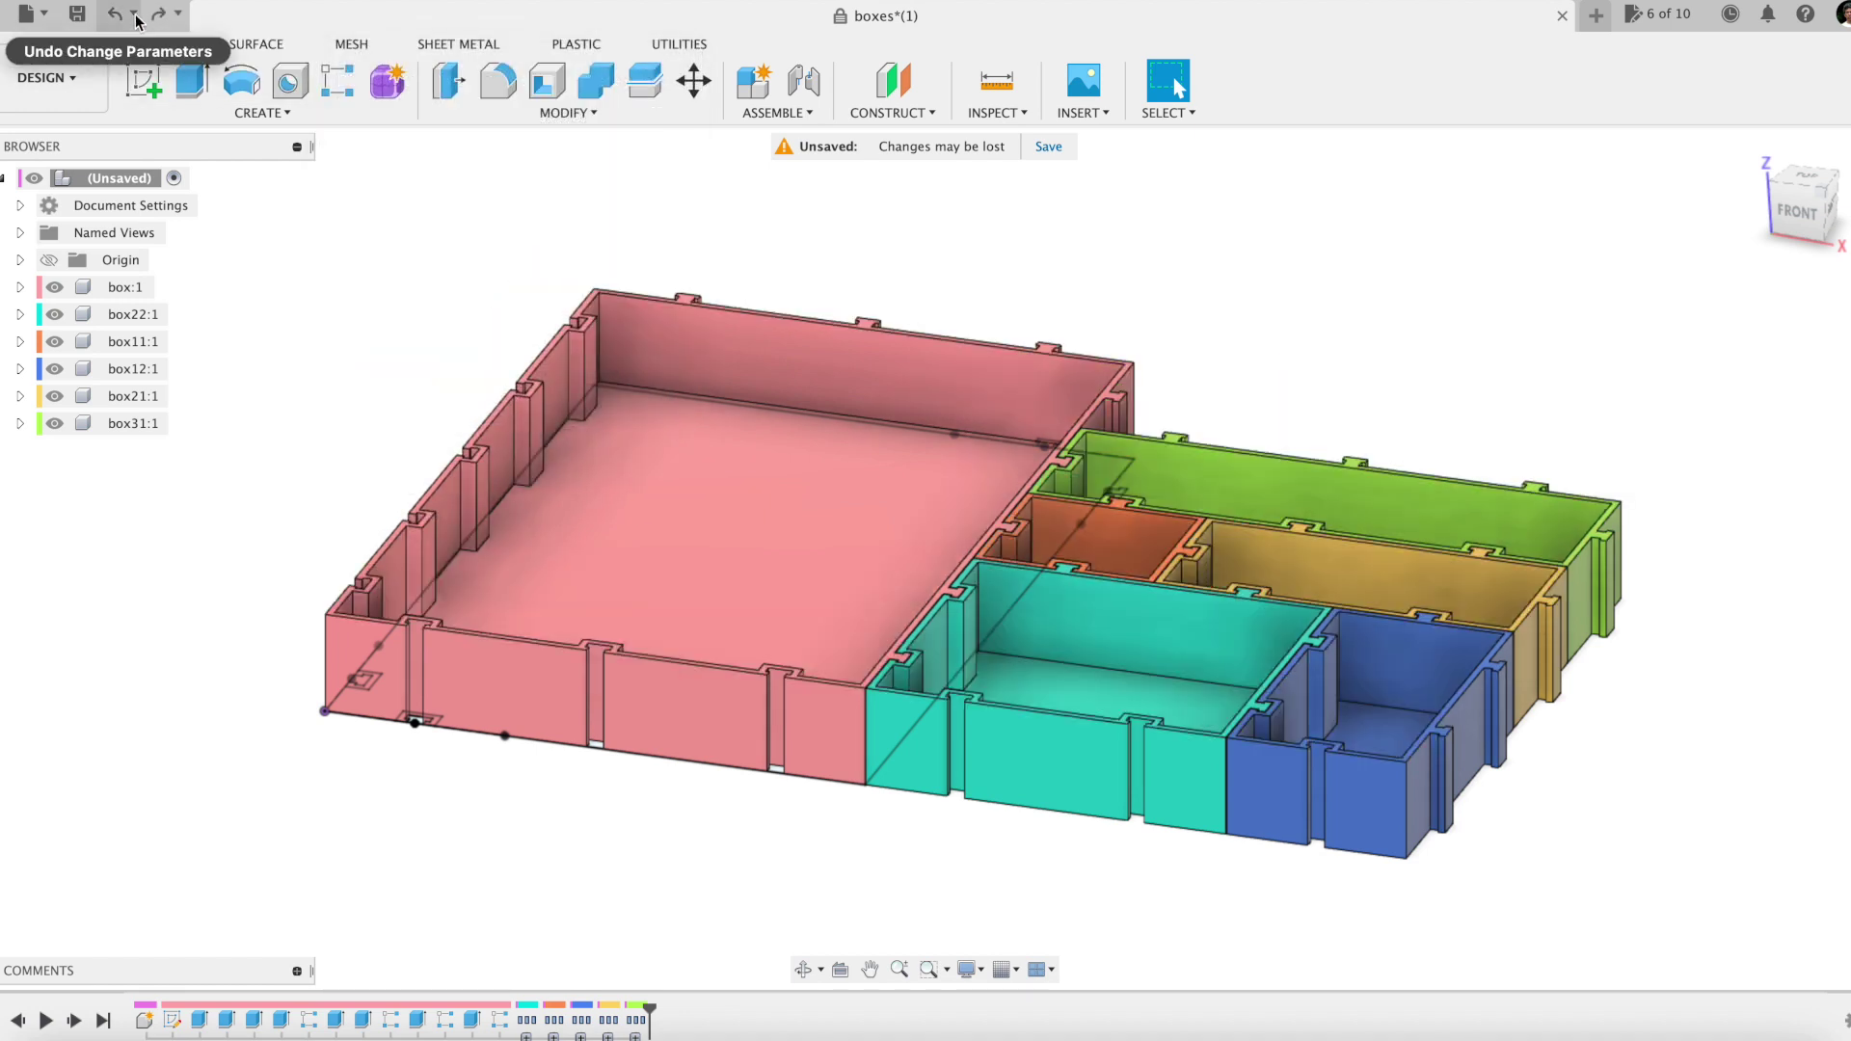
pyautogui.click(117, 14)
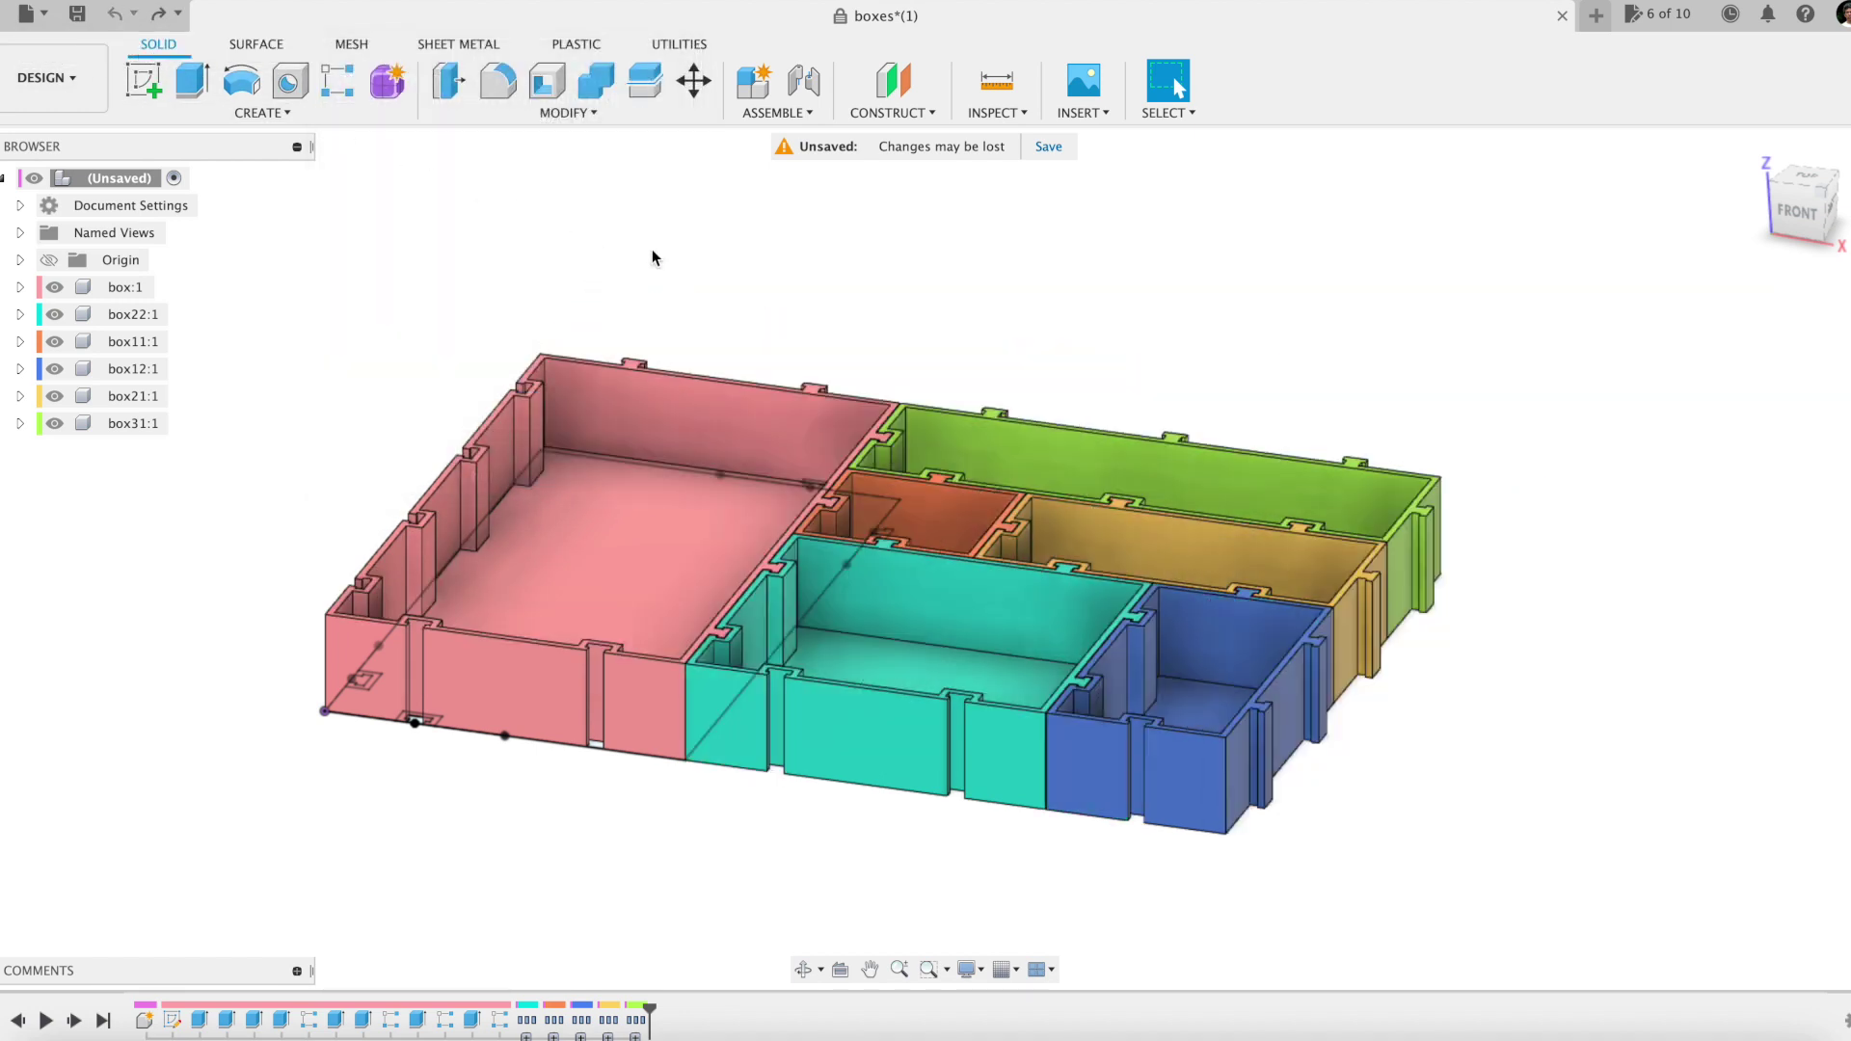
pyautogui.click(1832, 189)
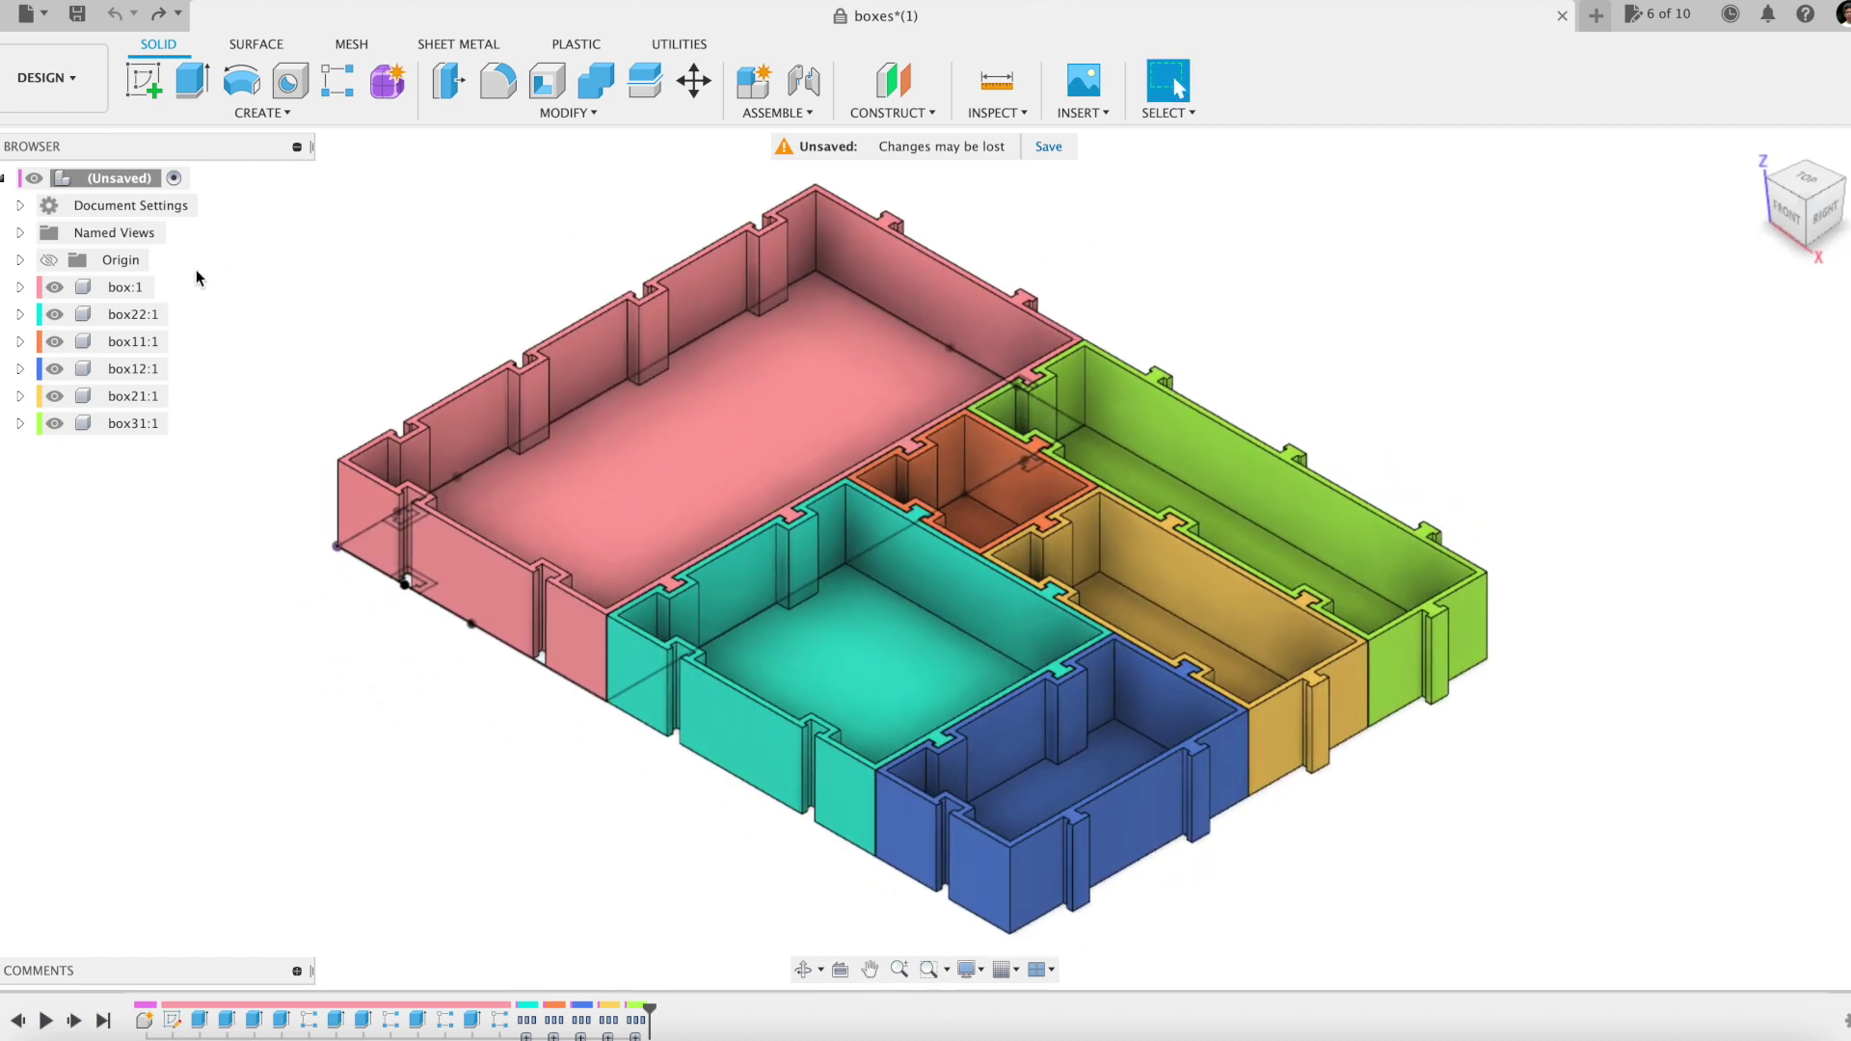
# Copy box:1 and paste it as a new independent component under the root, skipping the move
pyautogui.rightClick(150, 286)
pyautogui.click(186, 359)
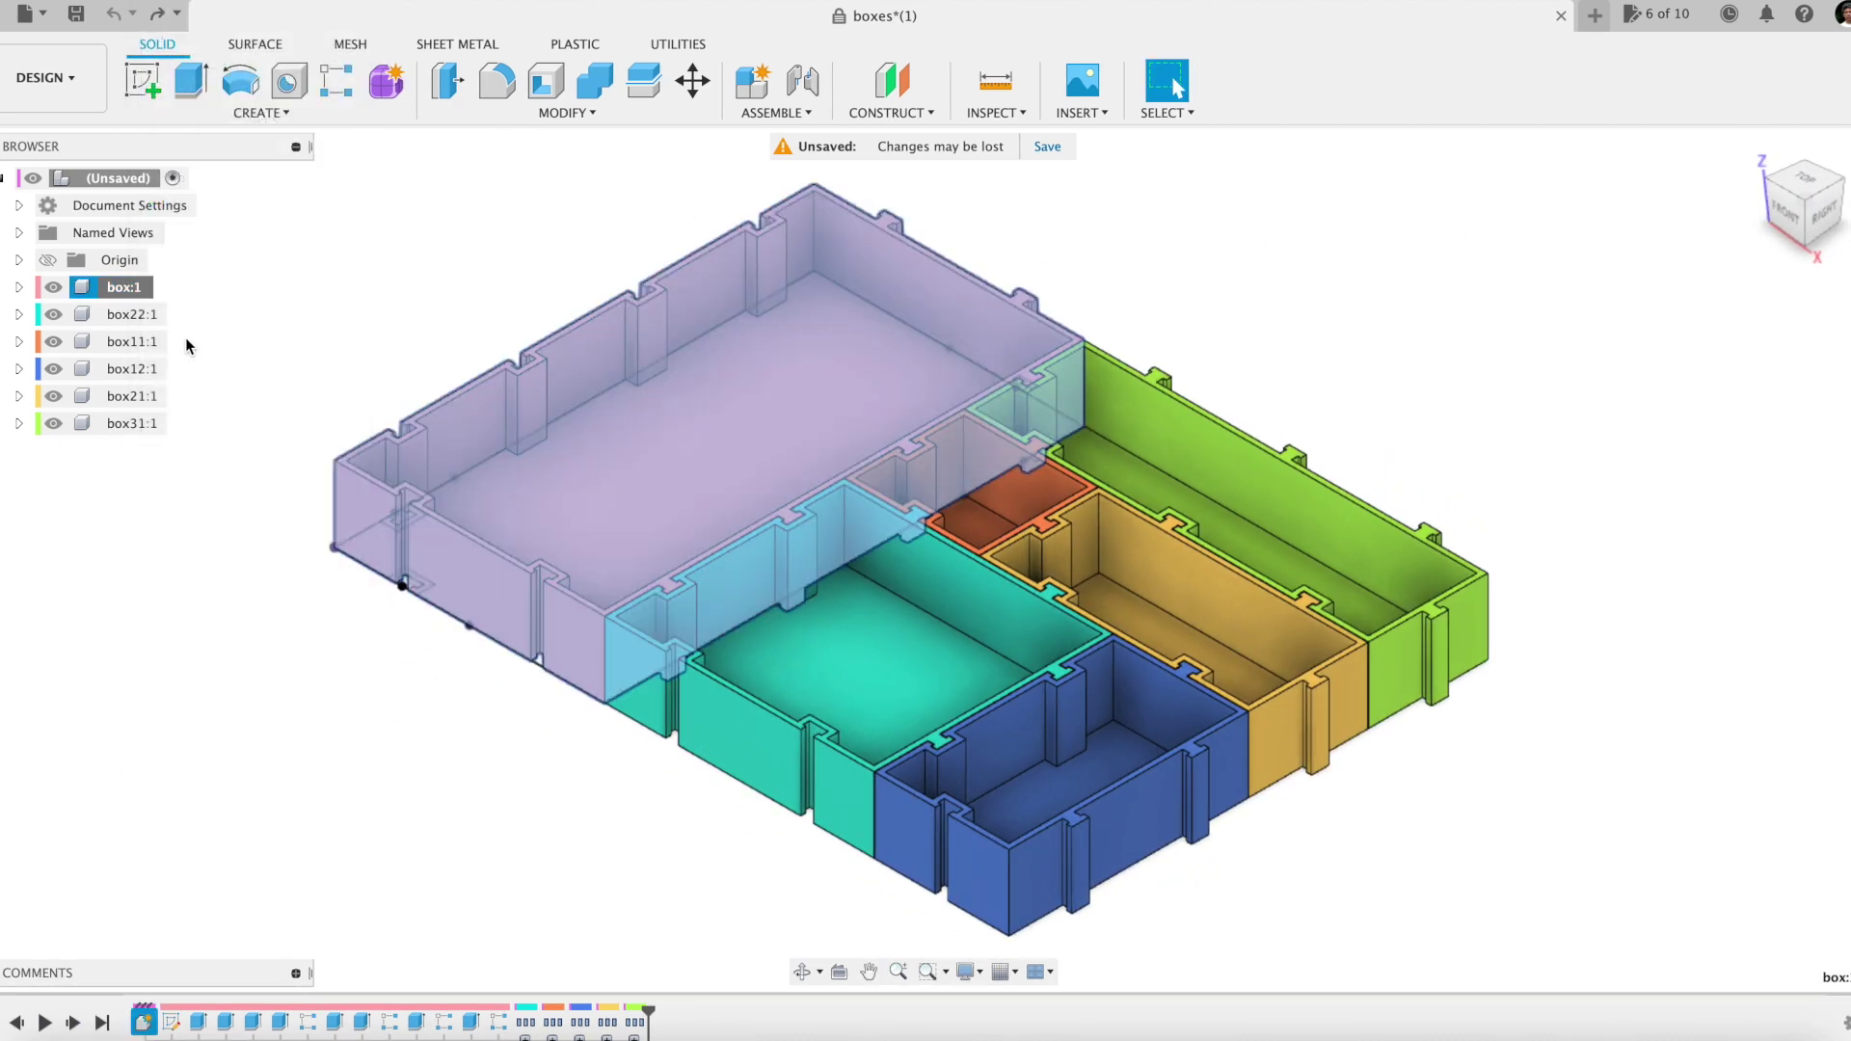
pyautogui.rightClick(145, 180)
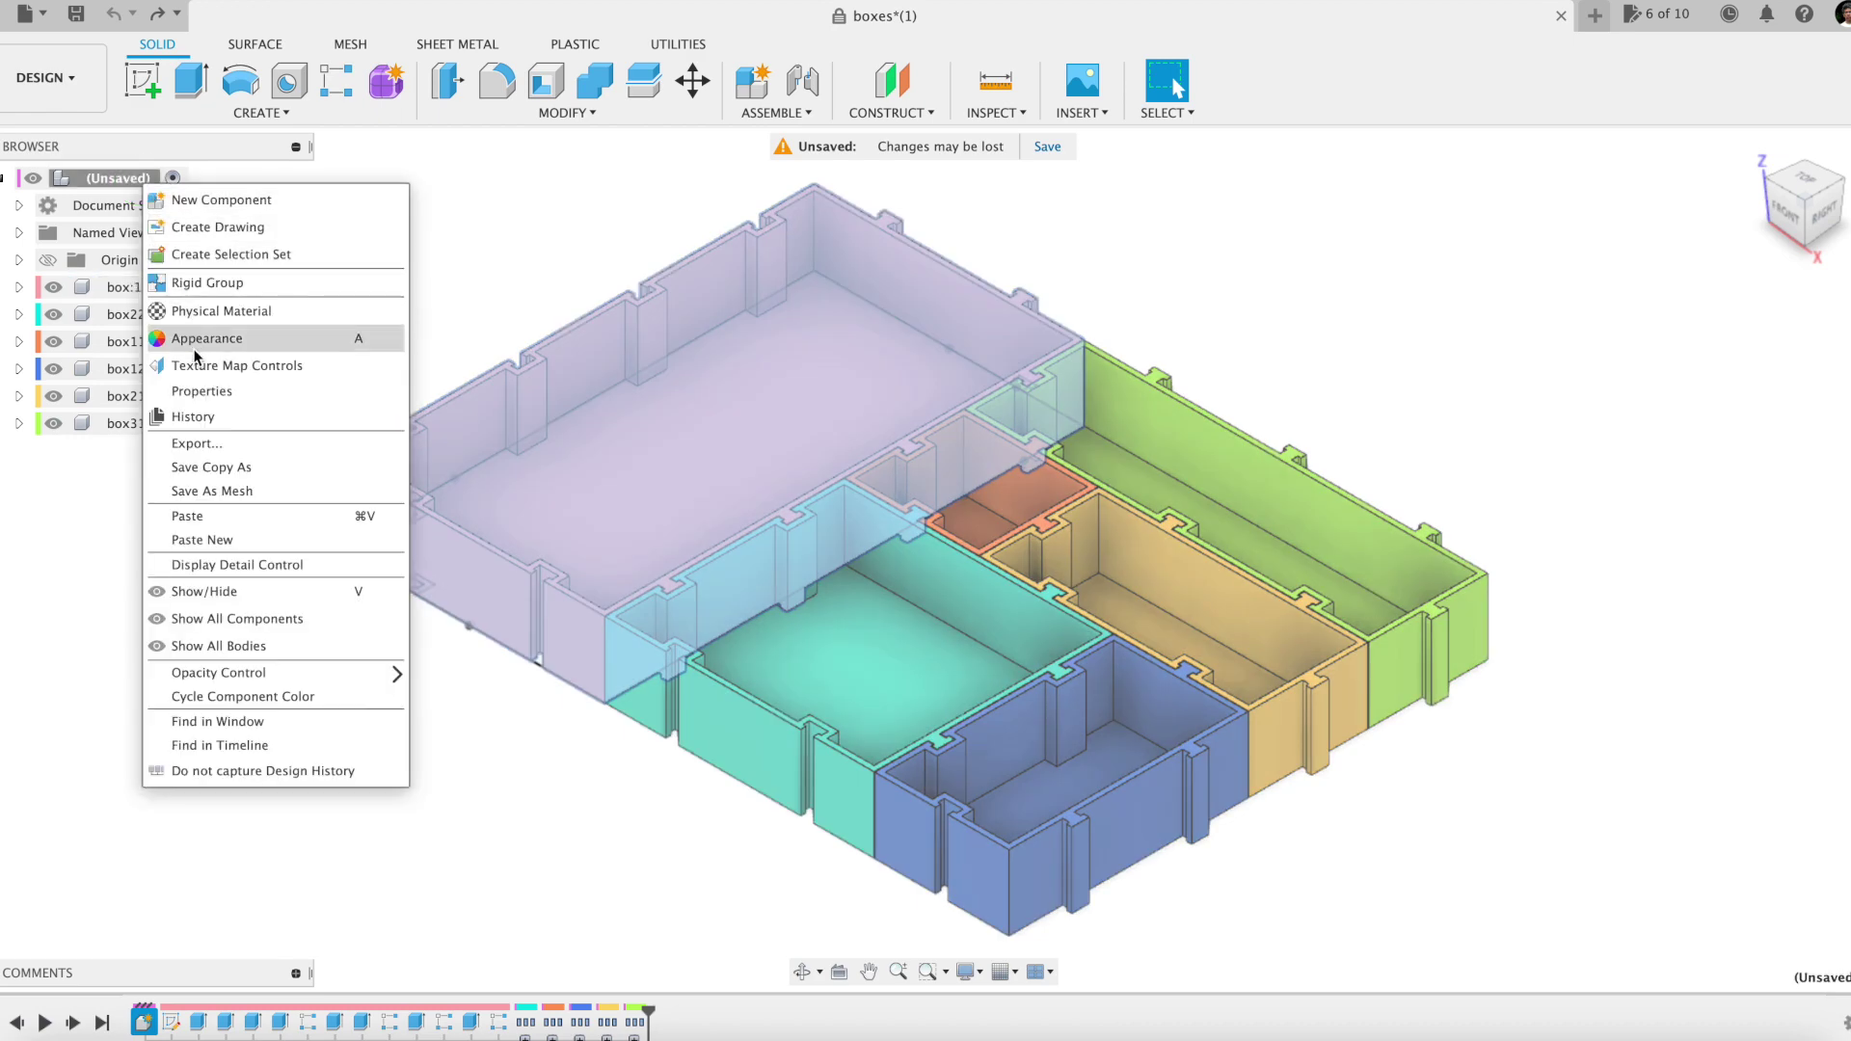
pyautogui.click(214, 540)
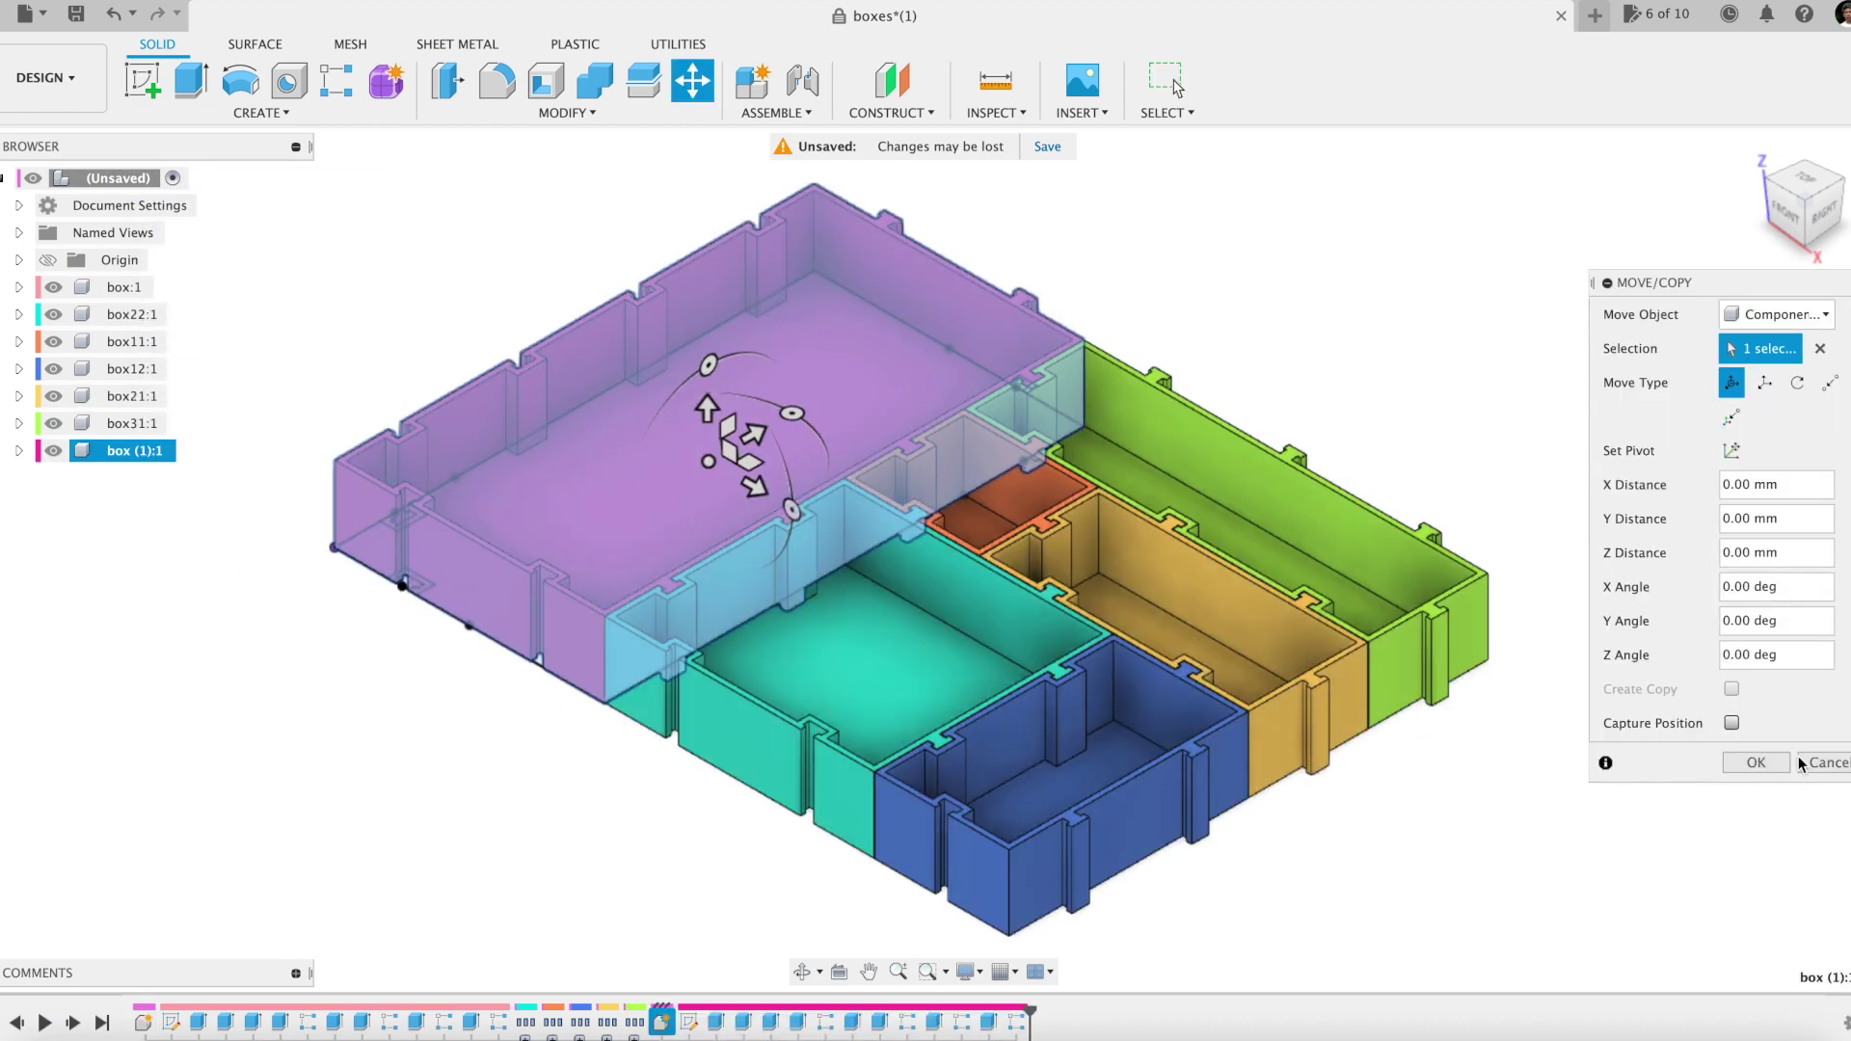
pyautogui.click(1803, 762)
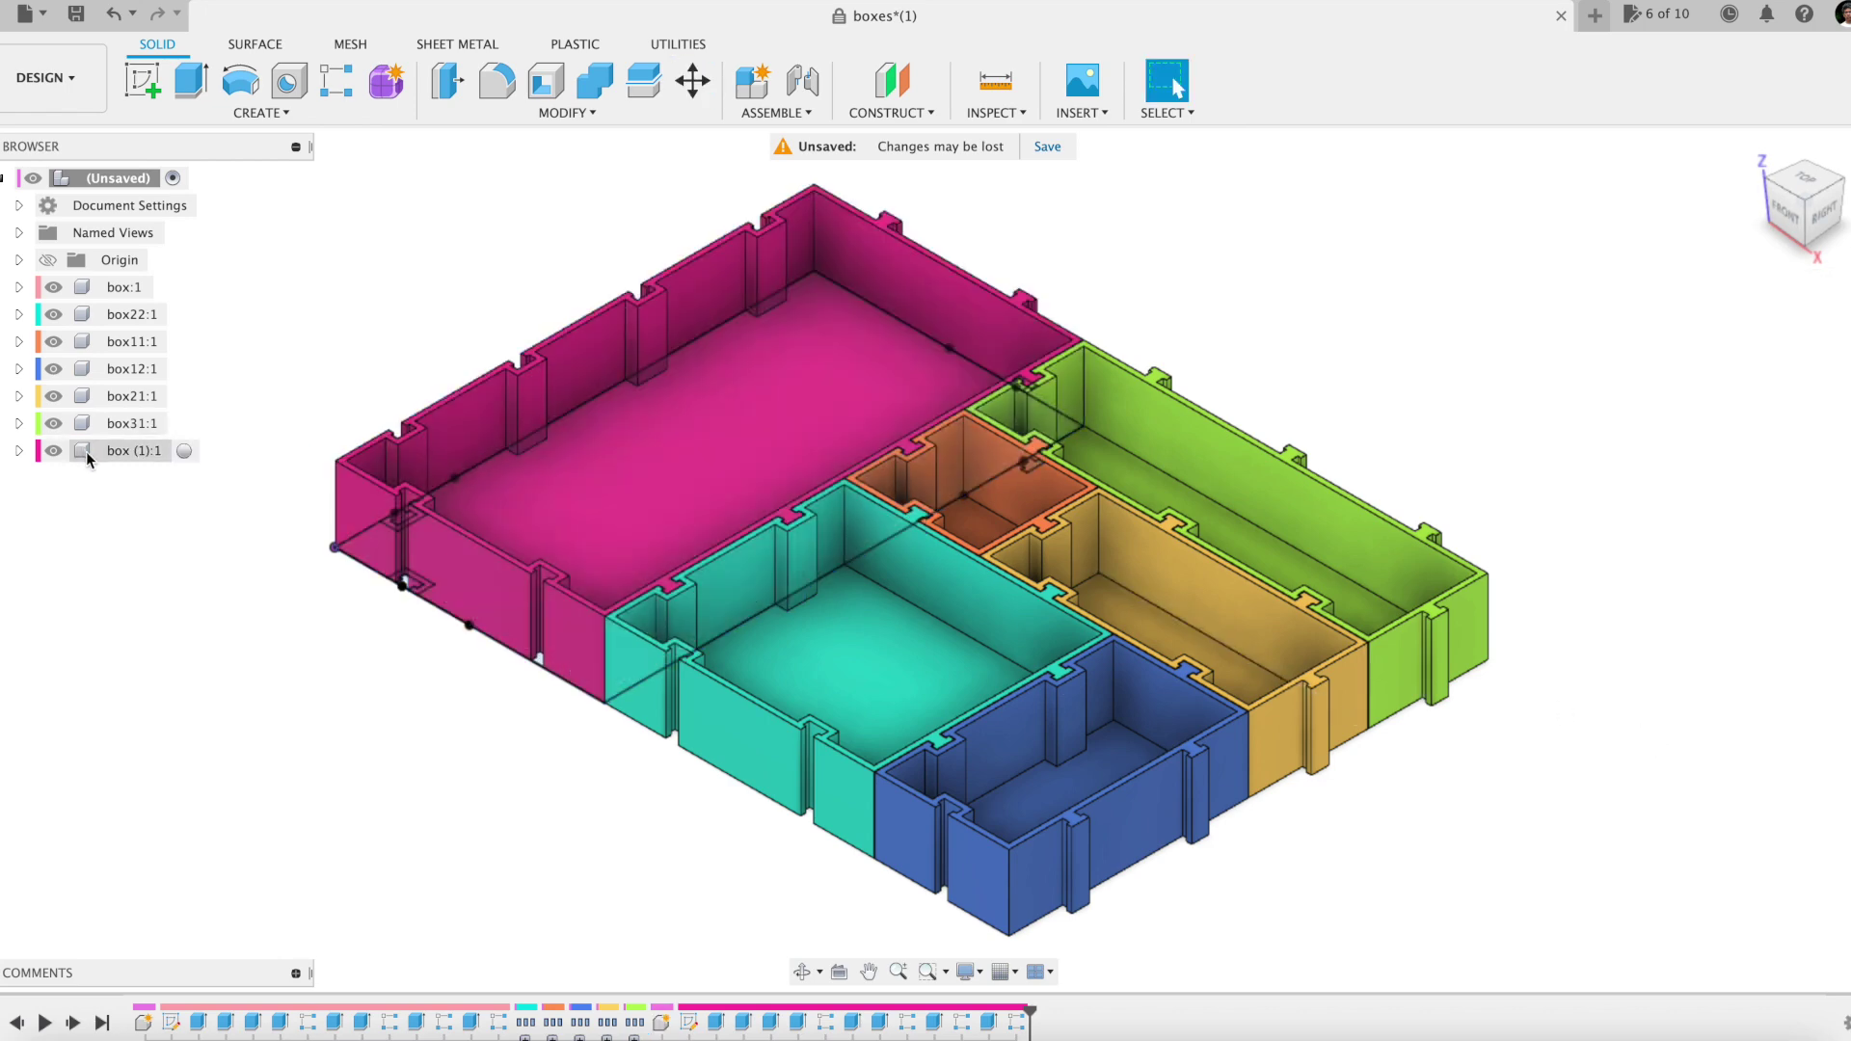
# Activate the pasted copy, hide the original box:1, and rename the copy box14
pyautogui.click(184, 451)
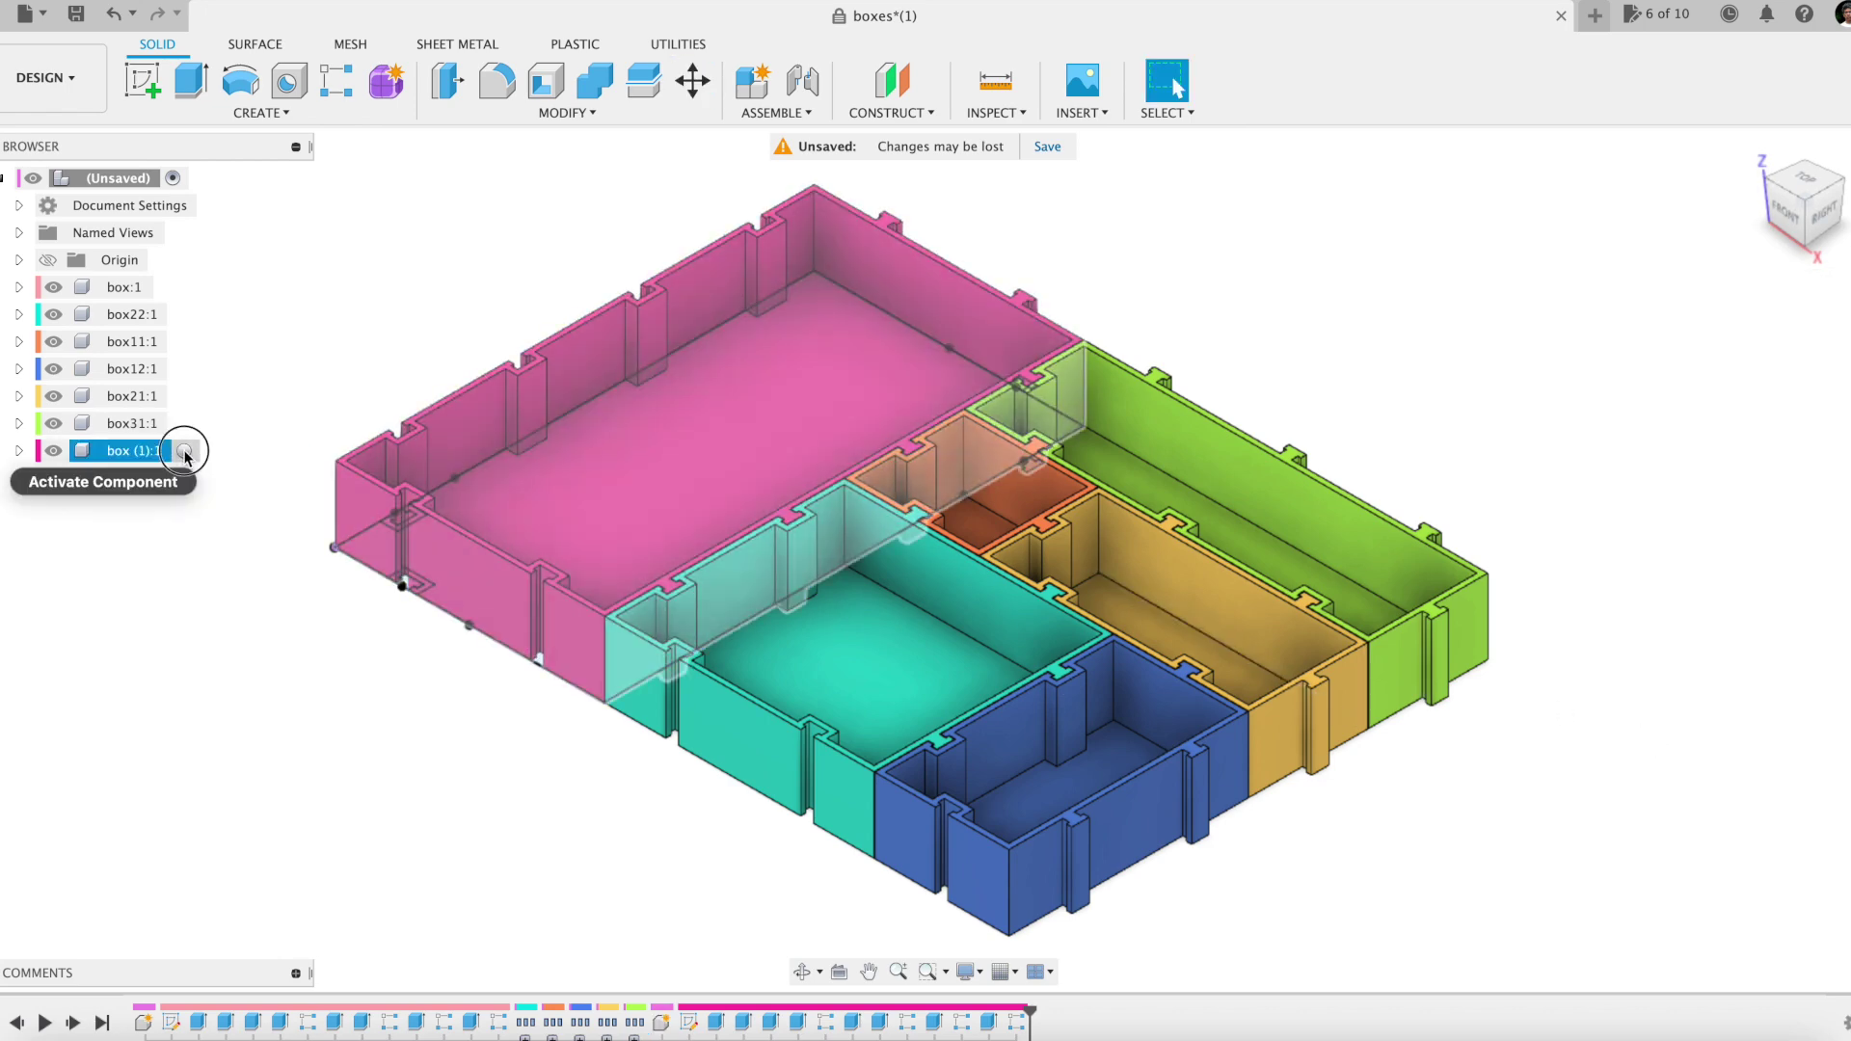
pyautogui.click(184, 450)
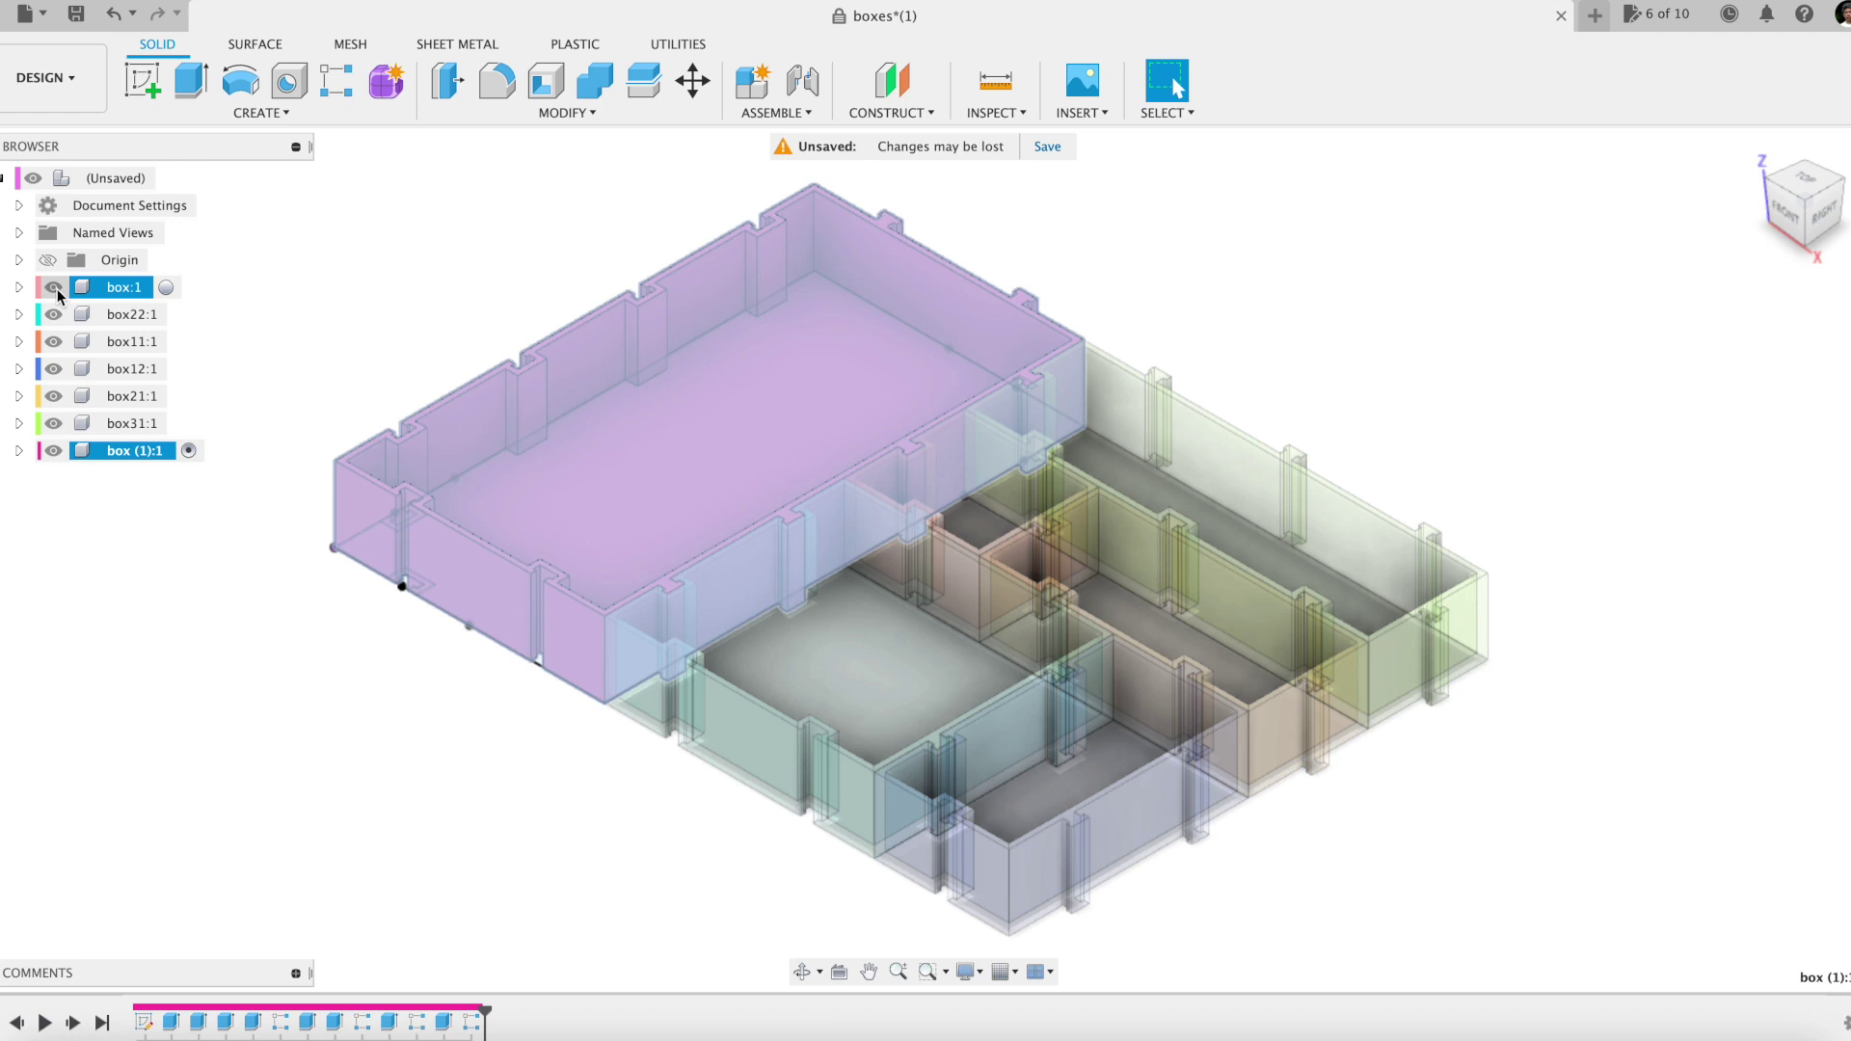
pyautogui.click(54, 287)
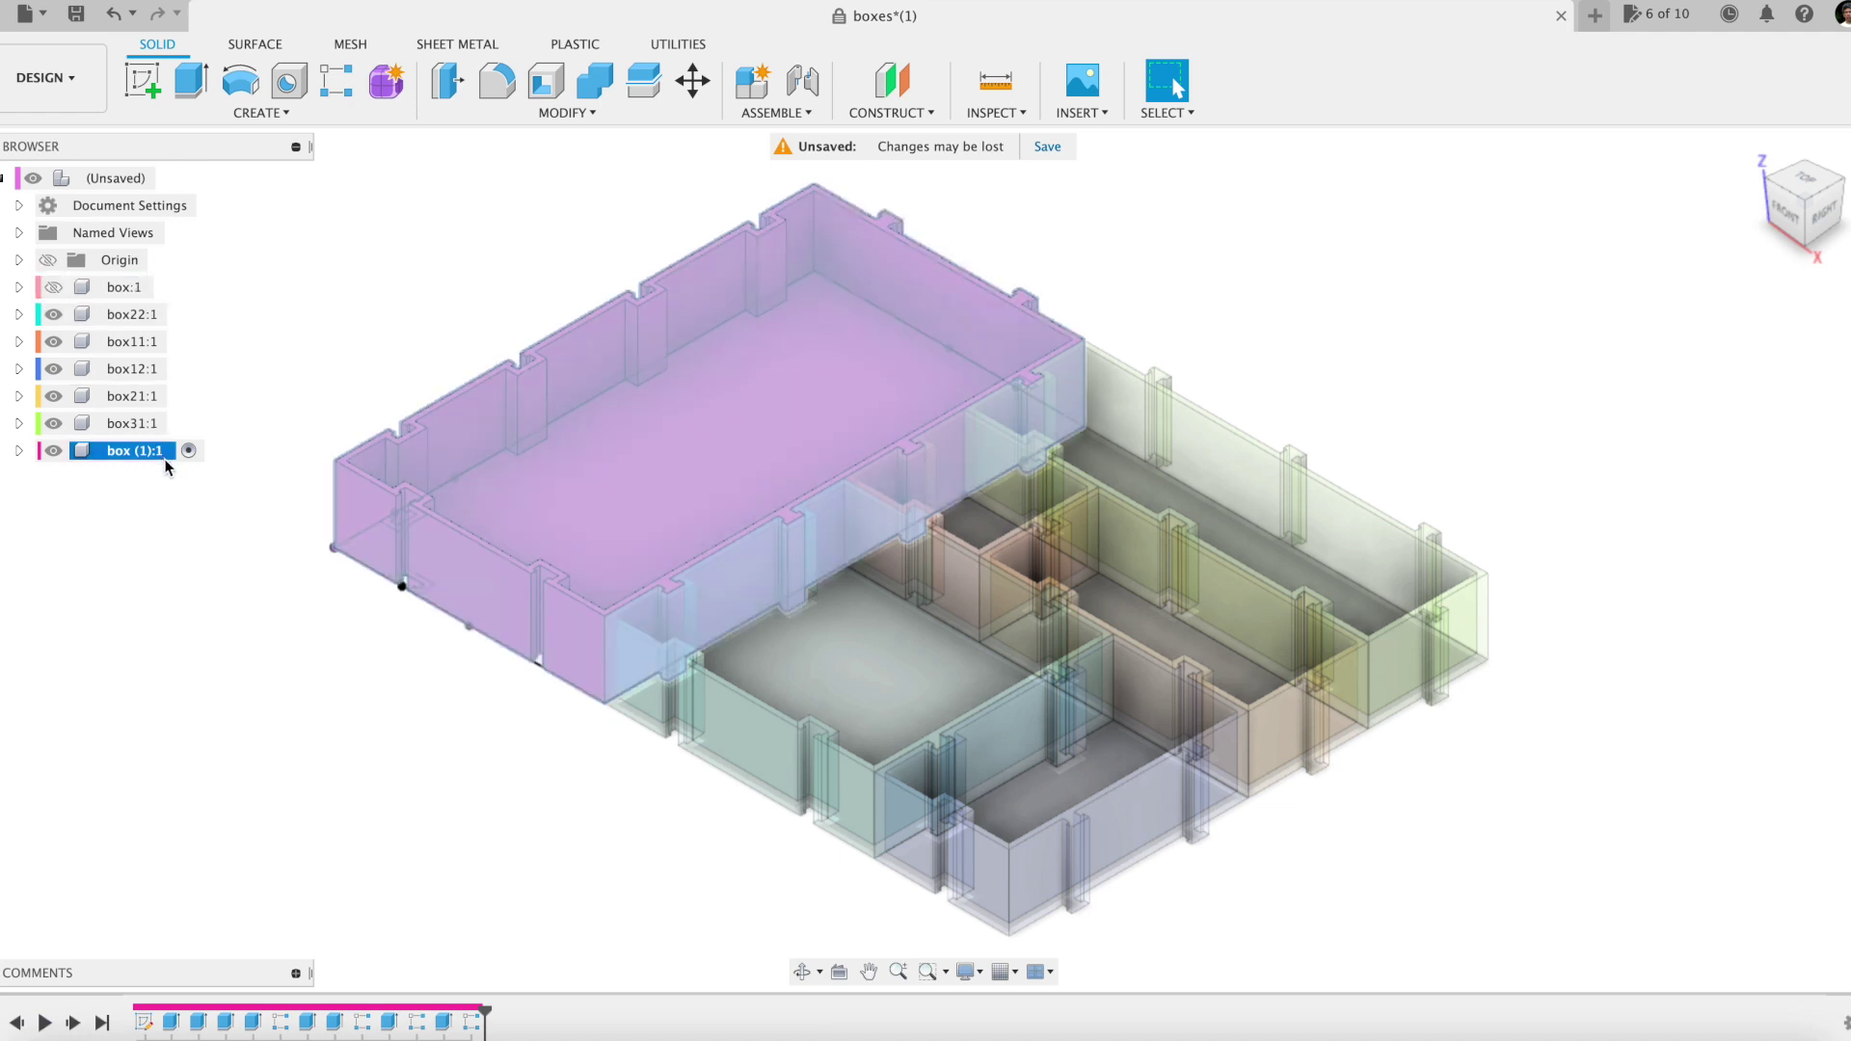
pyautogui.doubleClick(161, 455)
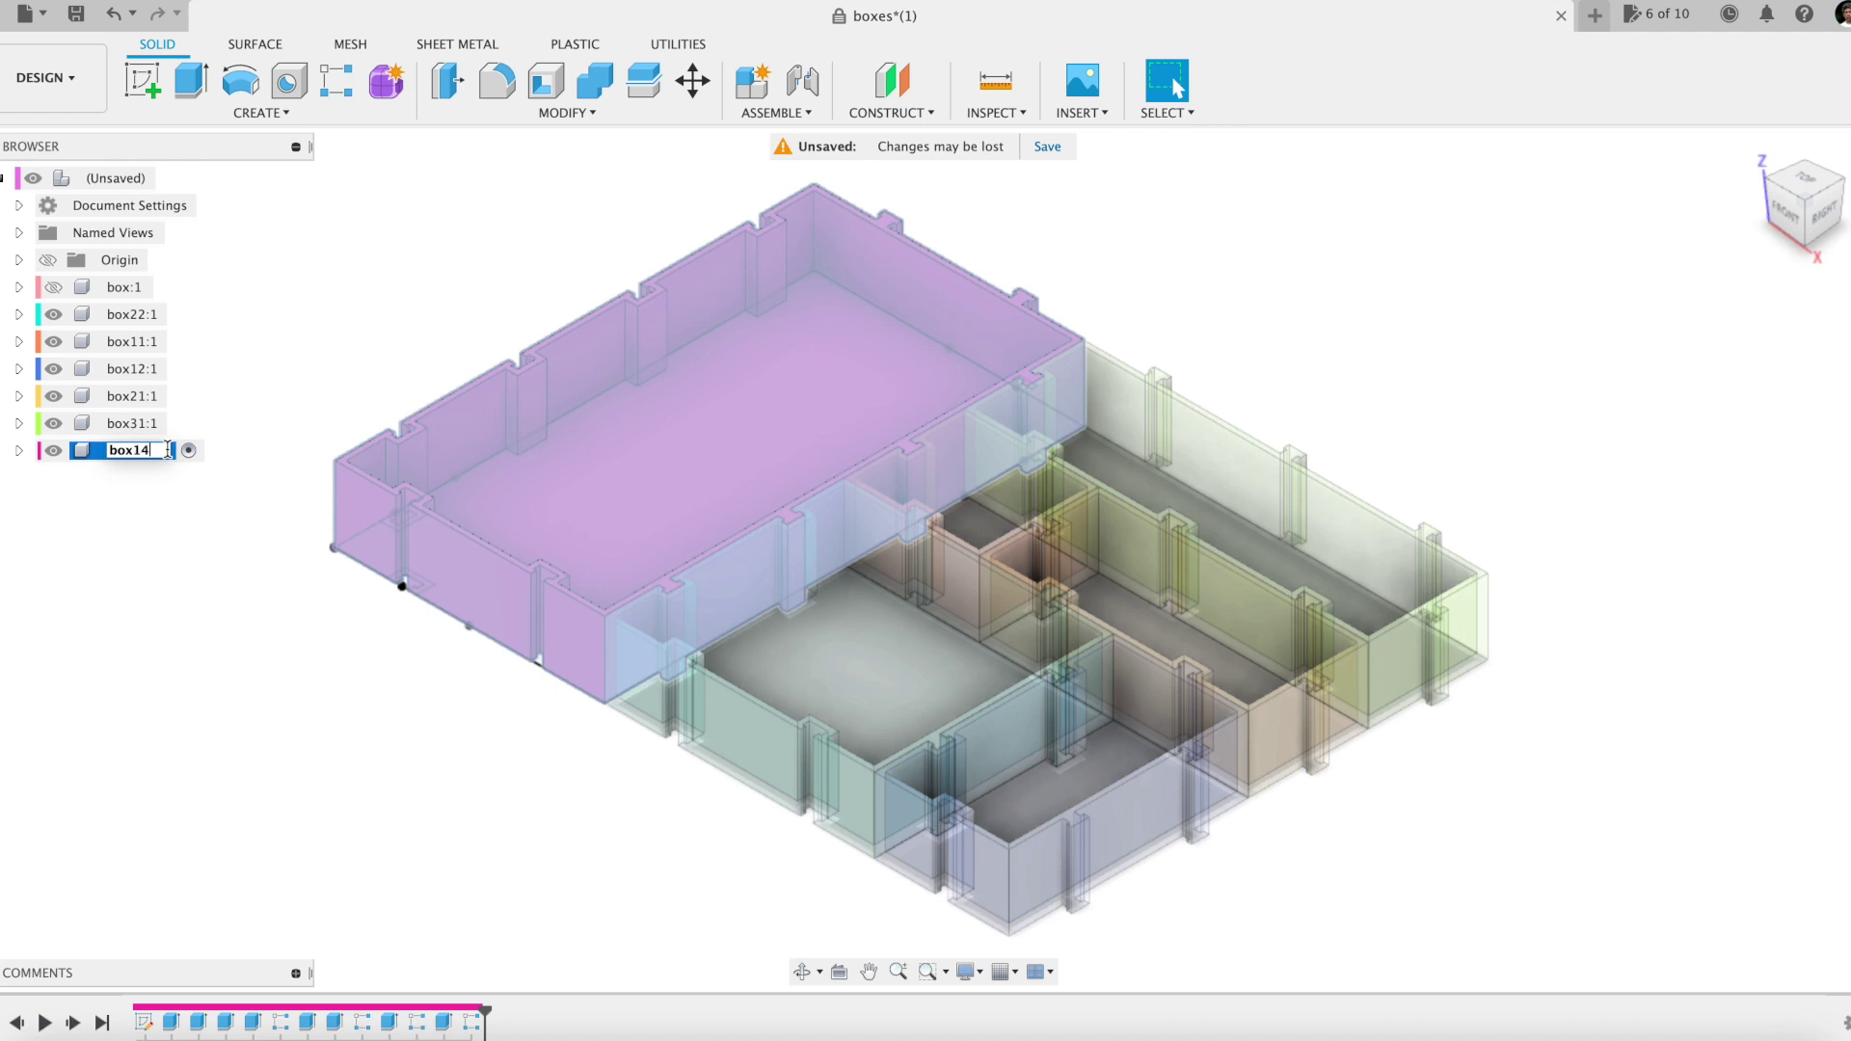
pyautogui.write('box14')
pyautogui.press('Return')
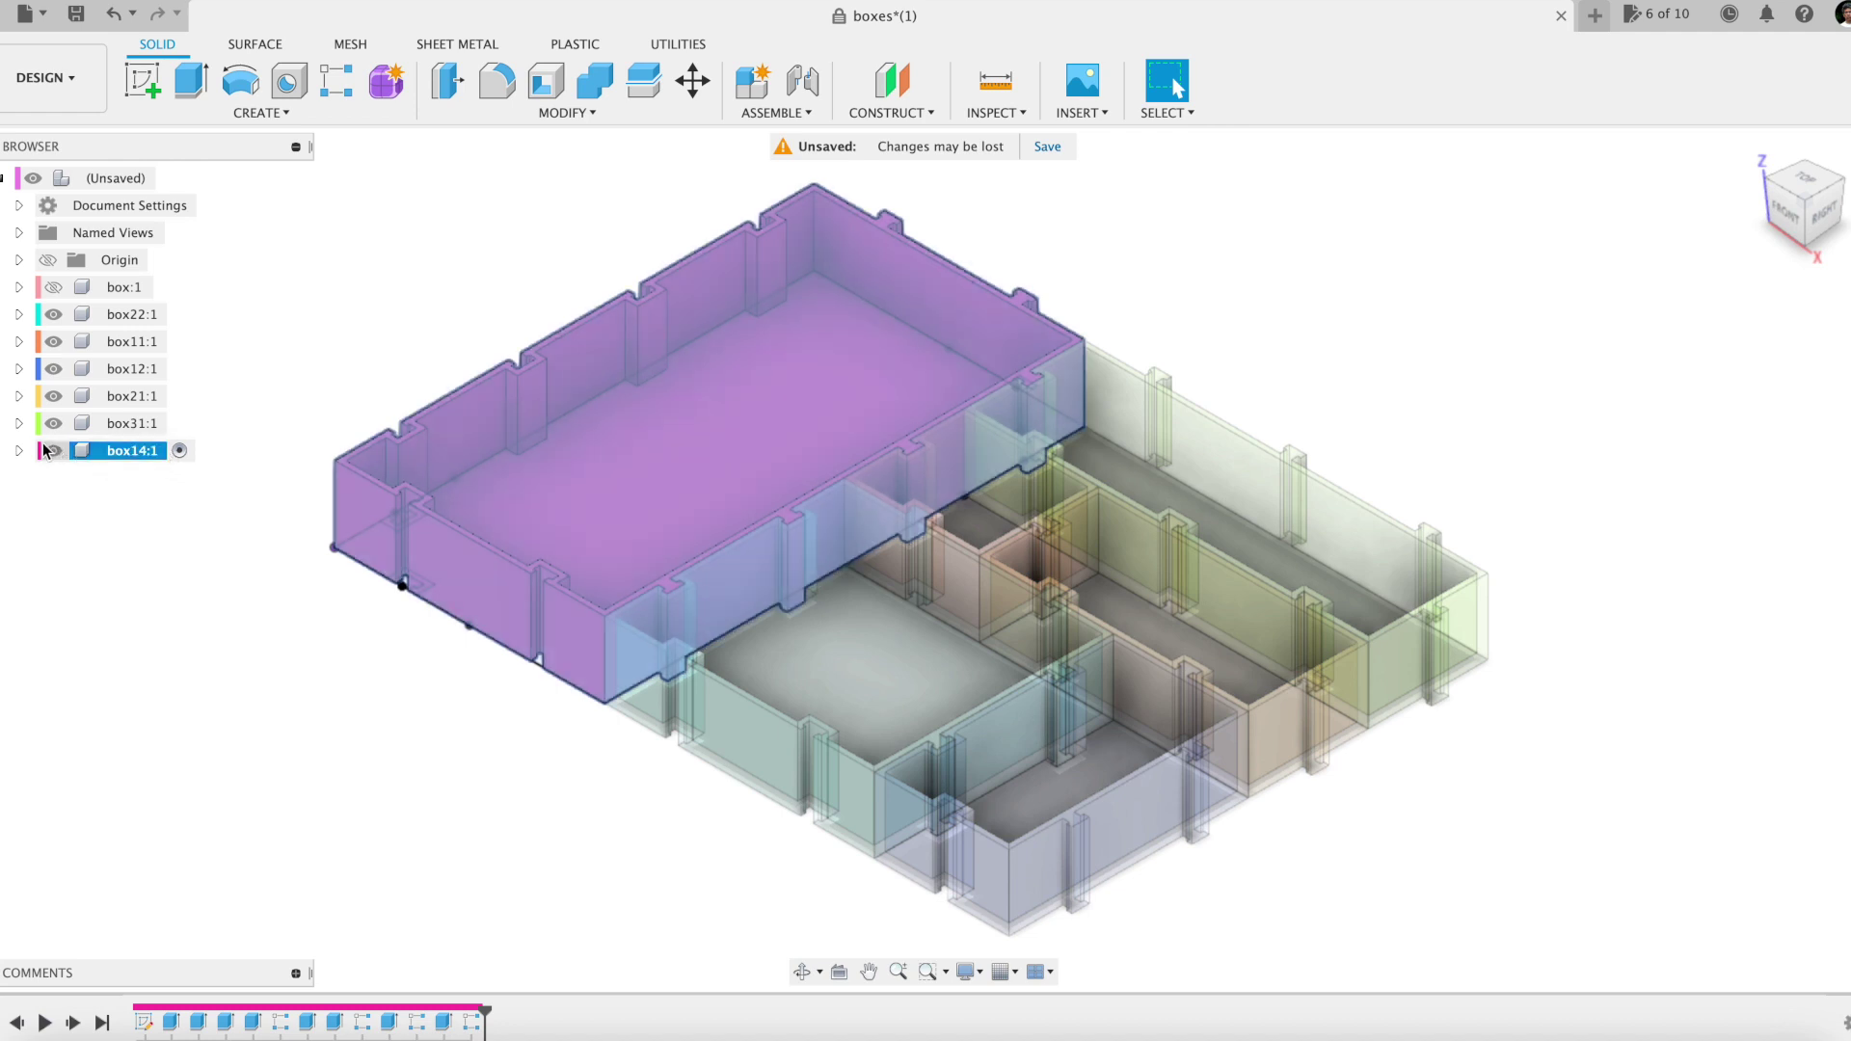
# Expand box14 to reveal its bodies and sketches
pyautogui.click(19, 451)
pyautogui.click(39, 505)
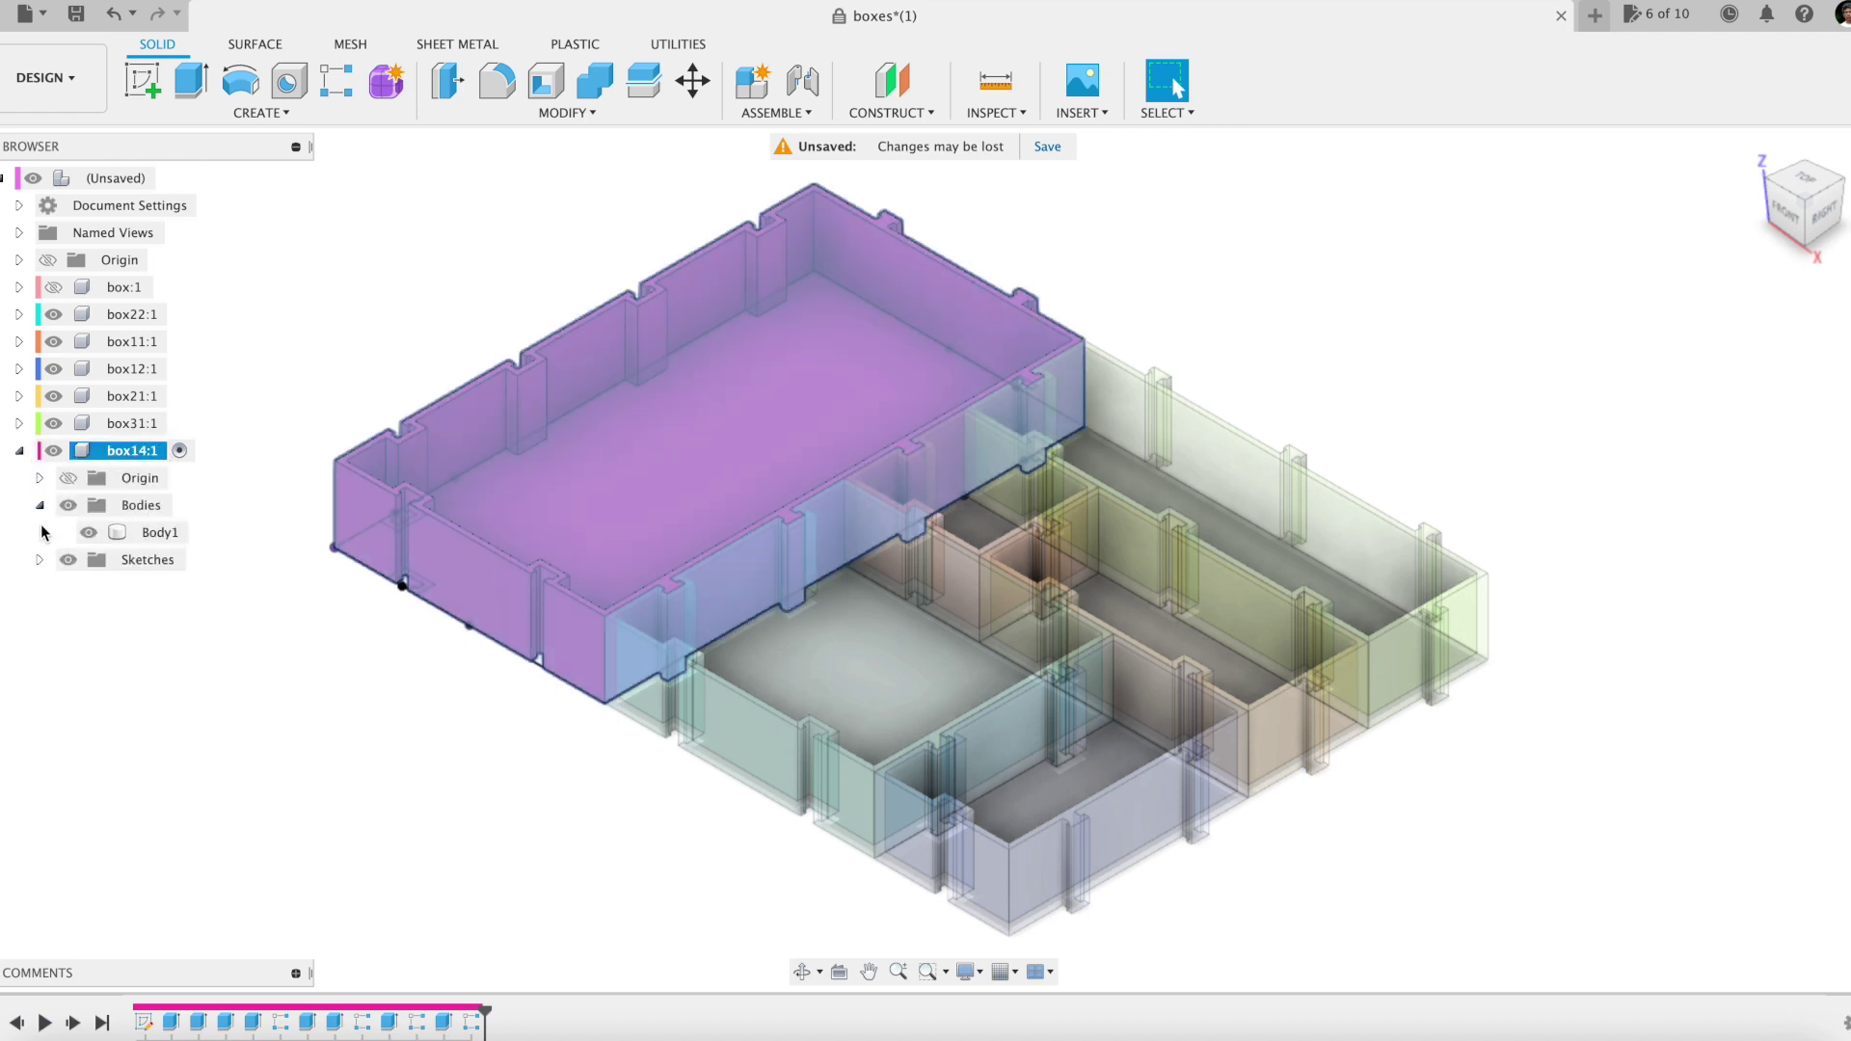
pyautogui.click(40, 560)
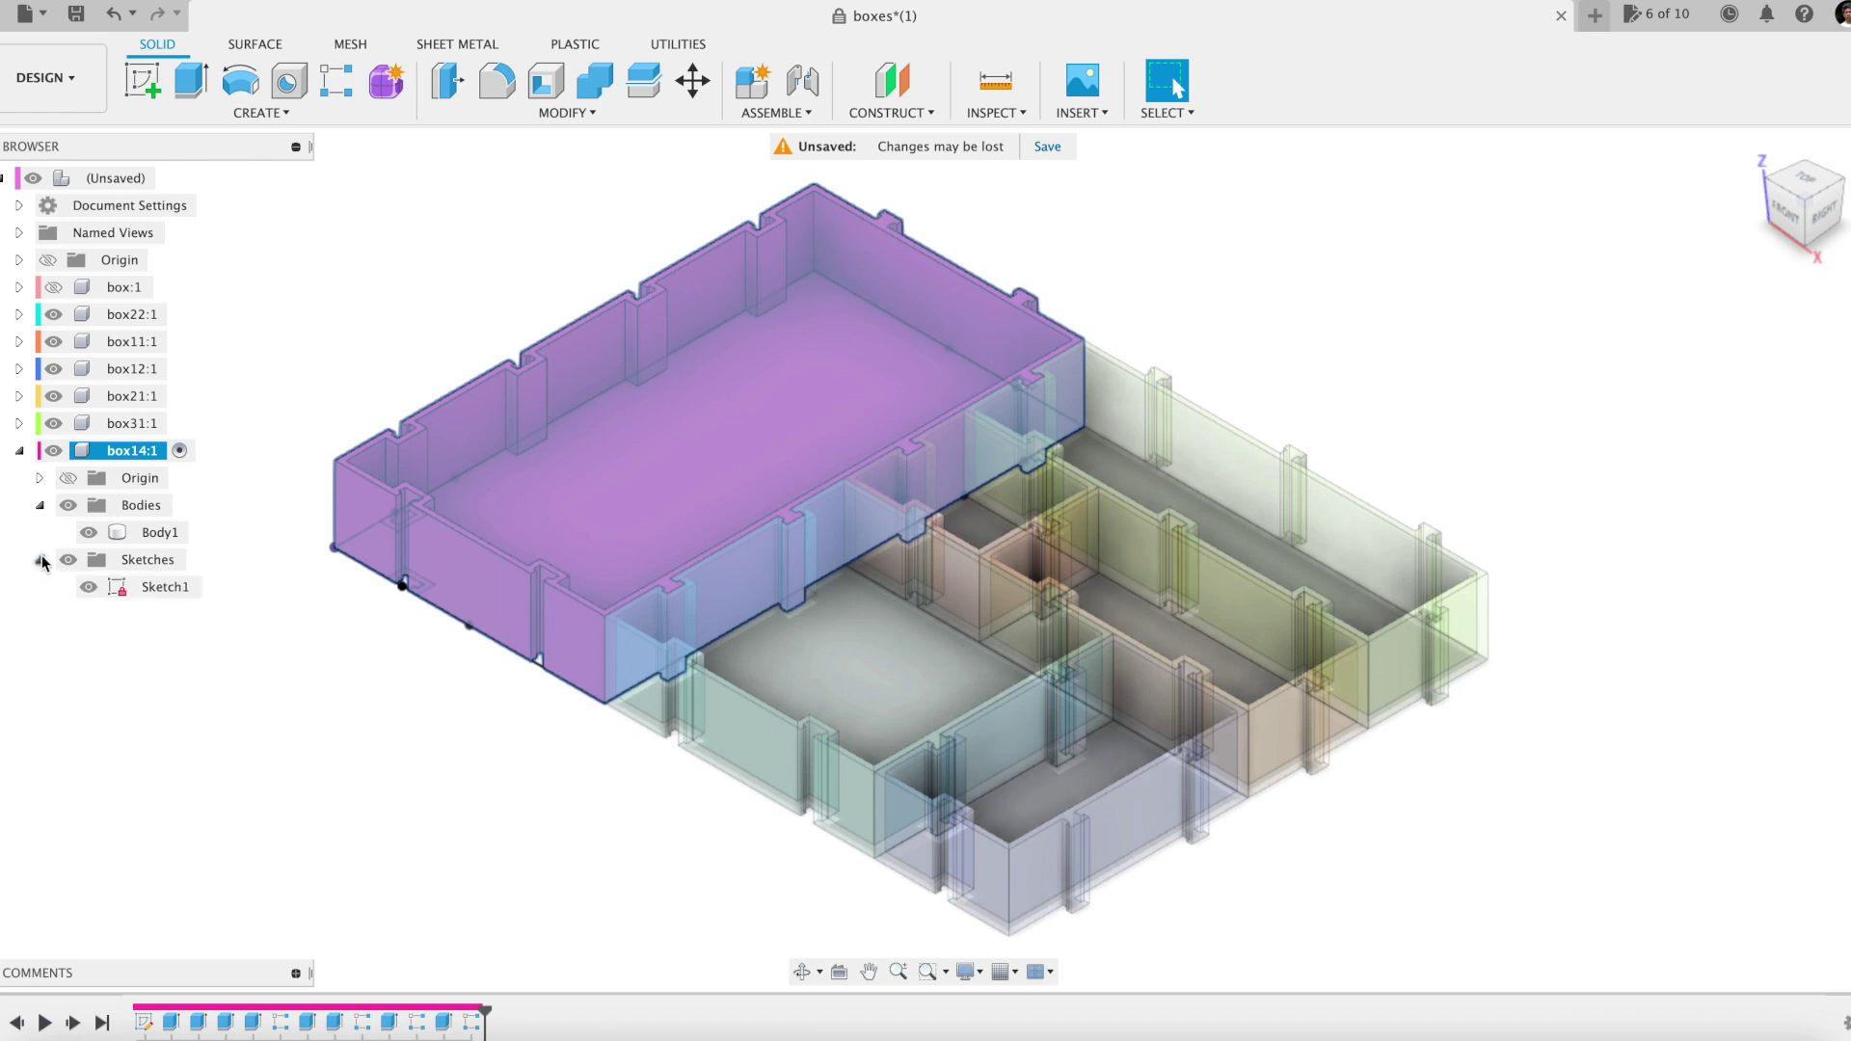
pyautogui.click(438, 806)
# Move box14's Body1 along X by a distance of -Xwidth
pyautogui.press('m')
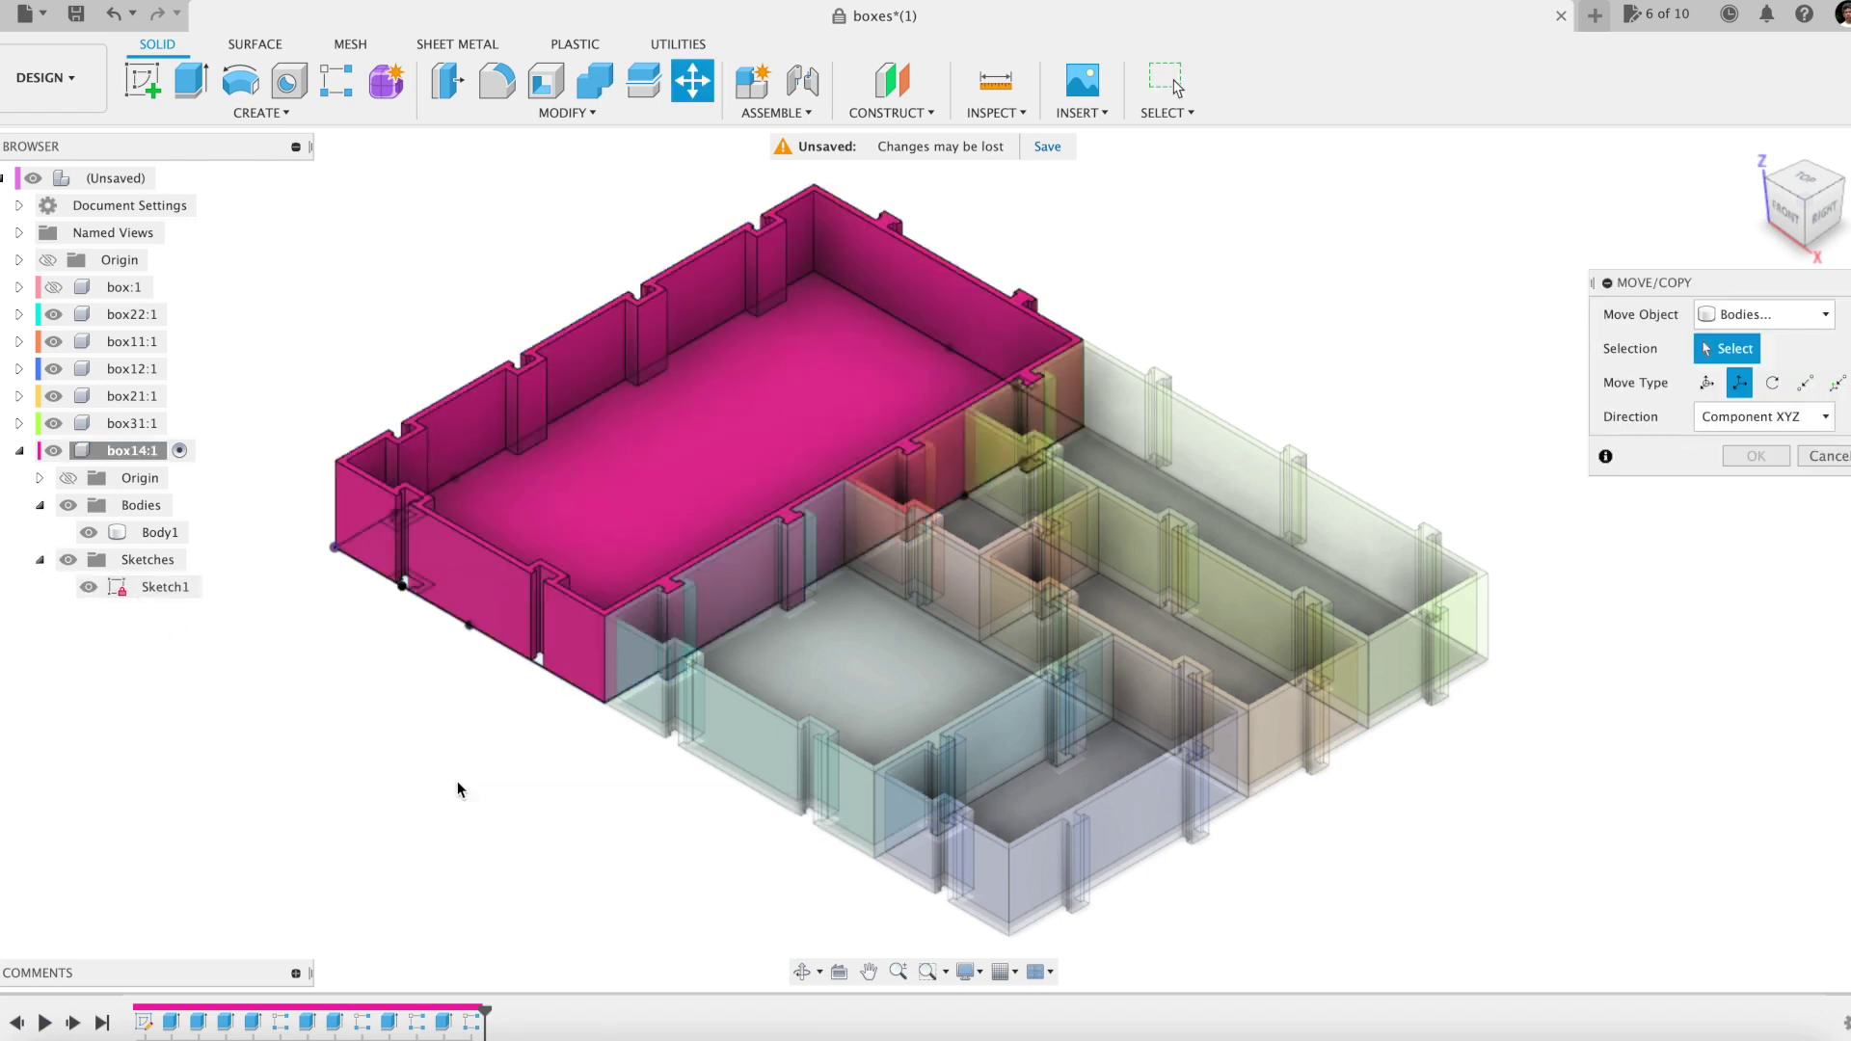
pyautogui.click(160, 533)
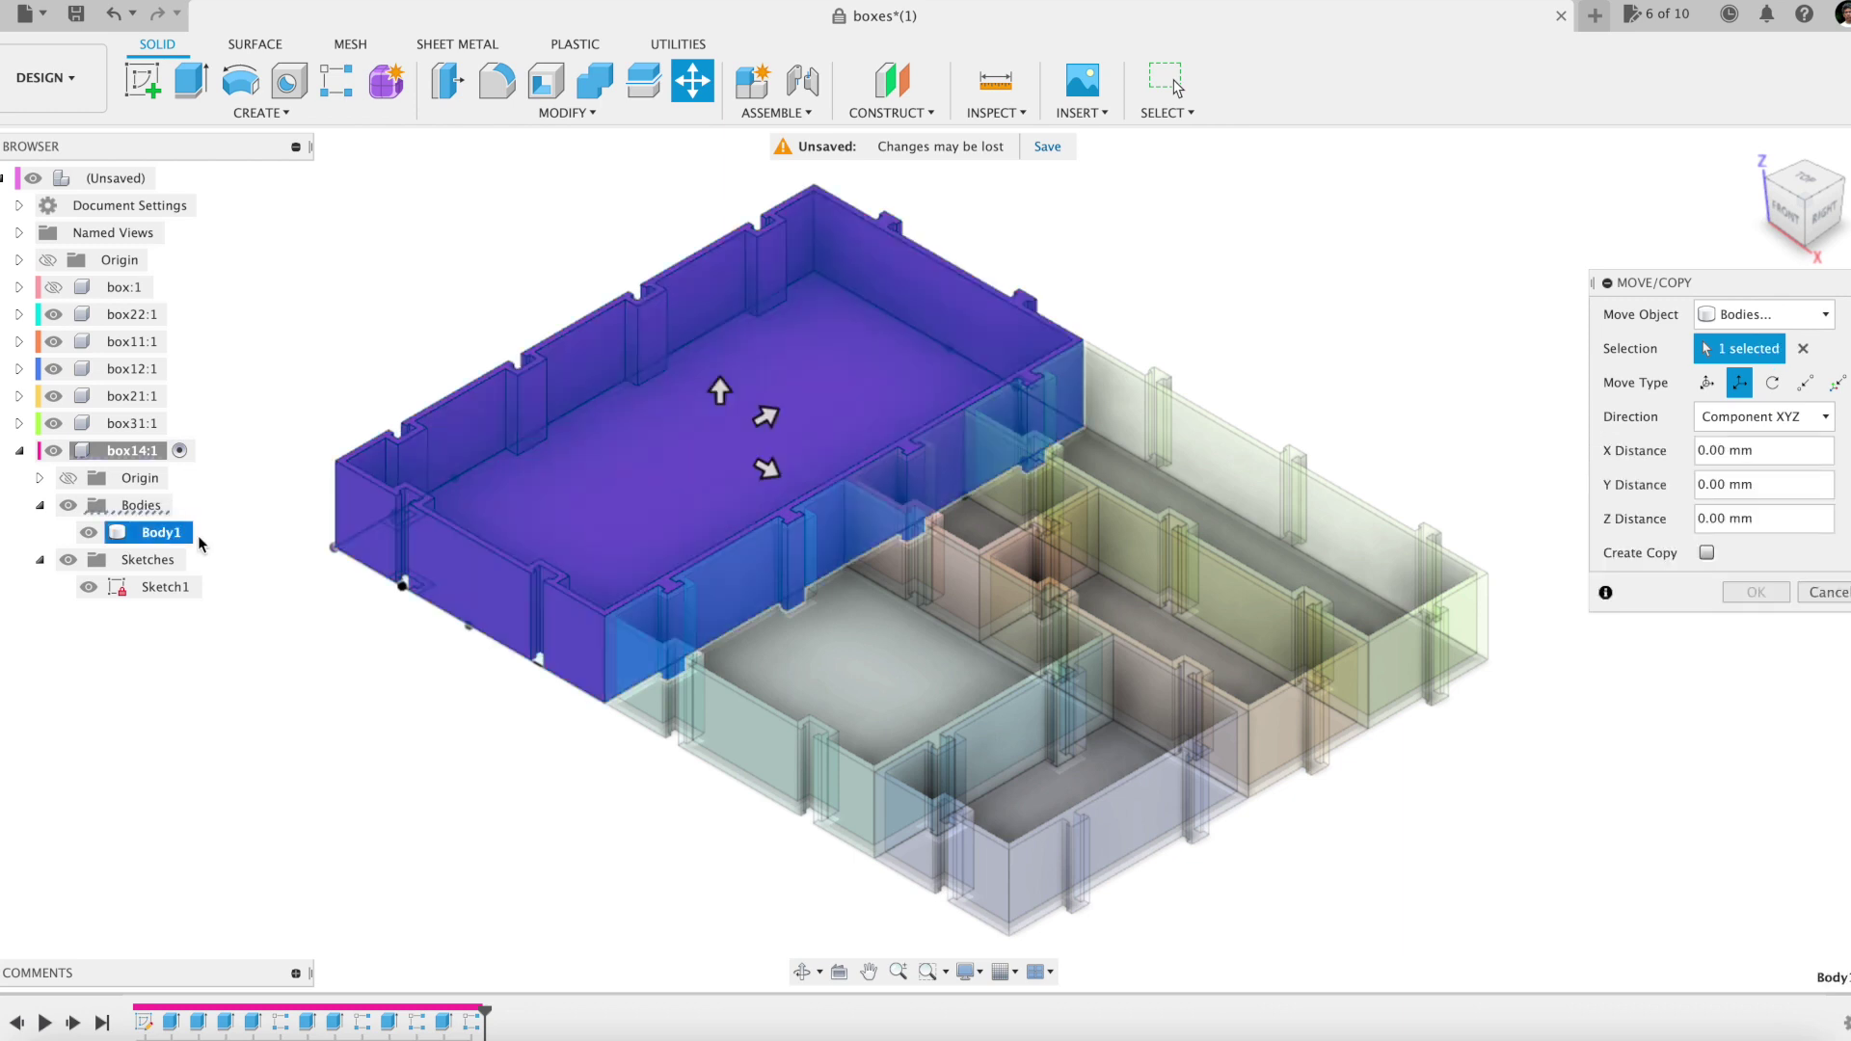
pyautogui.moveTo(766, 469); pyautogui.dragTo(711, 435)
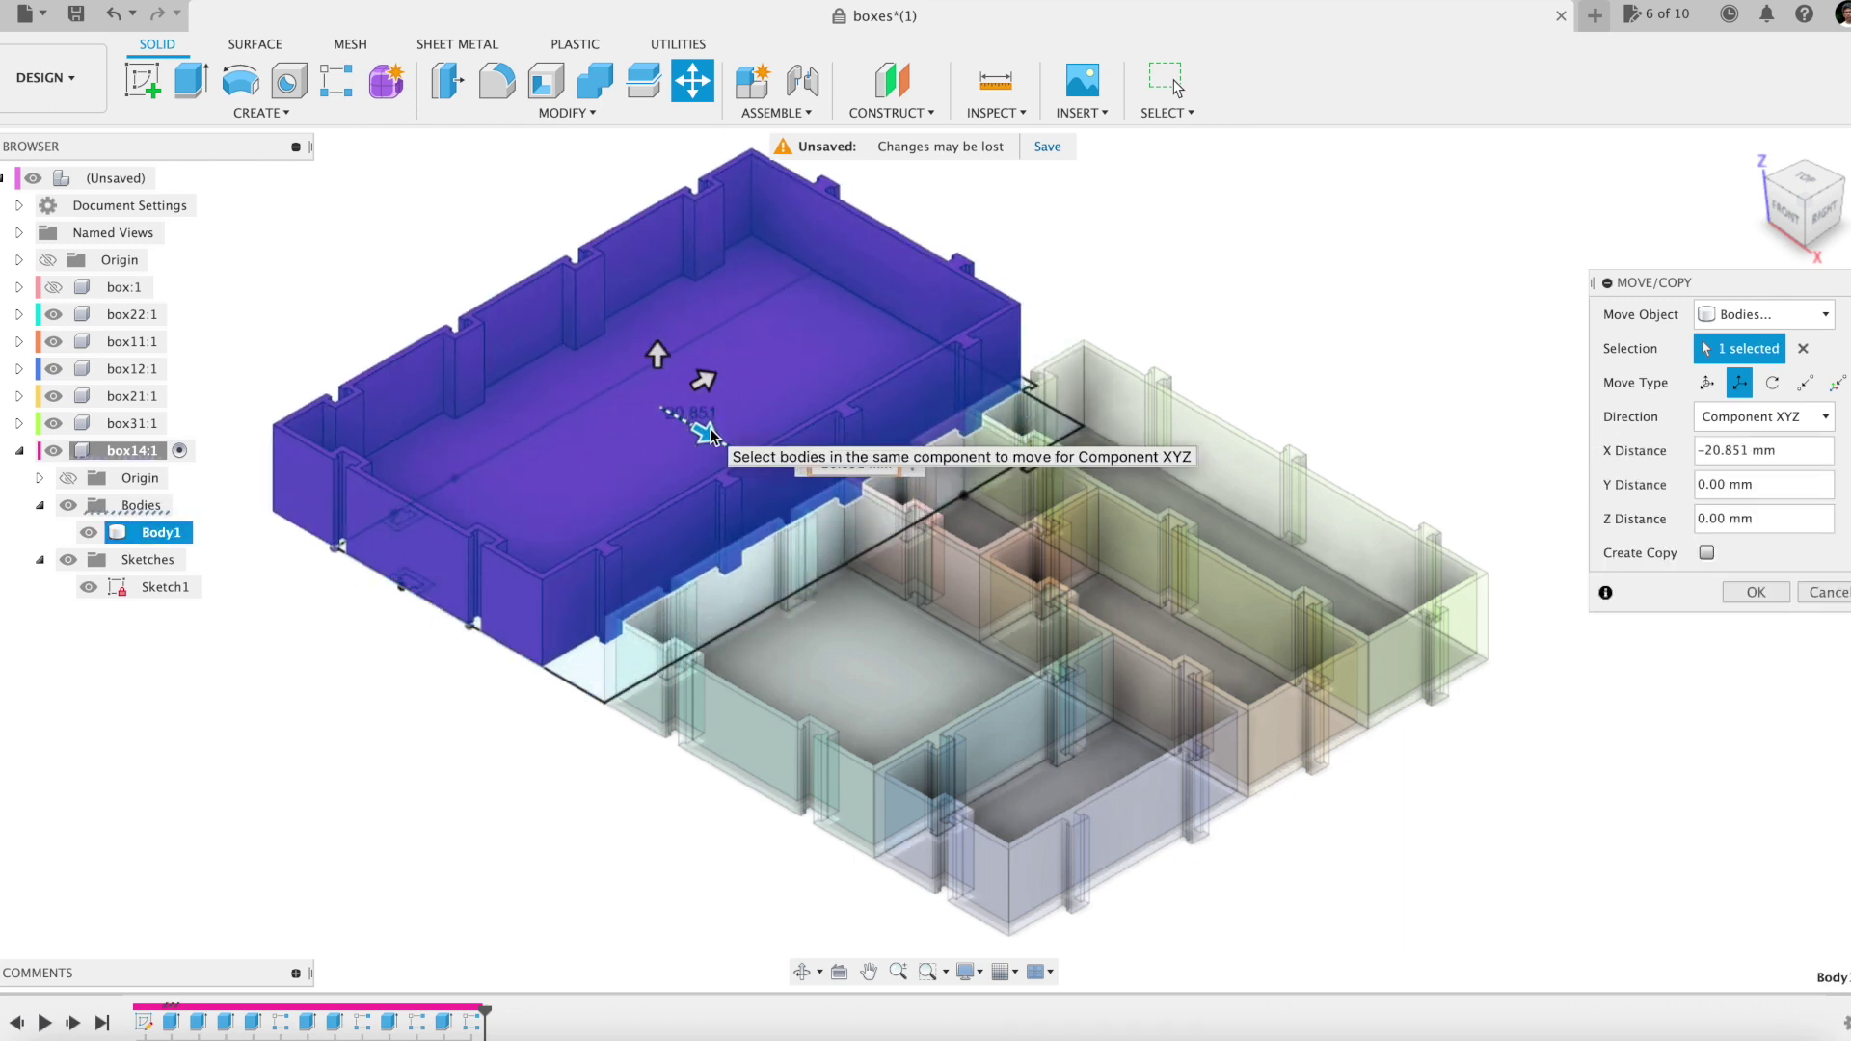
pyautogui.press('BackSpace')
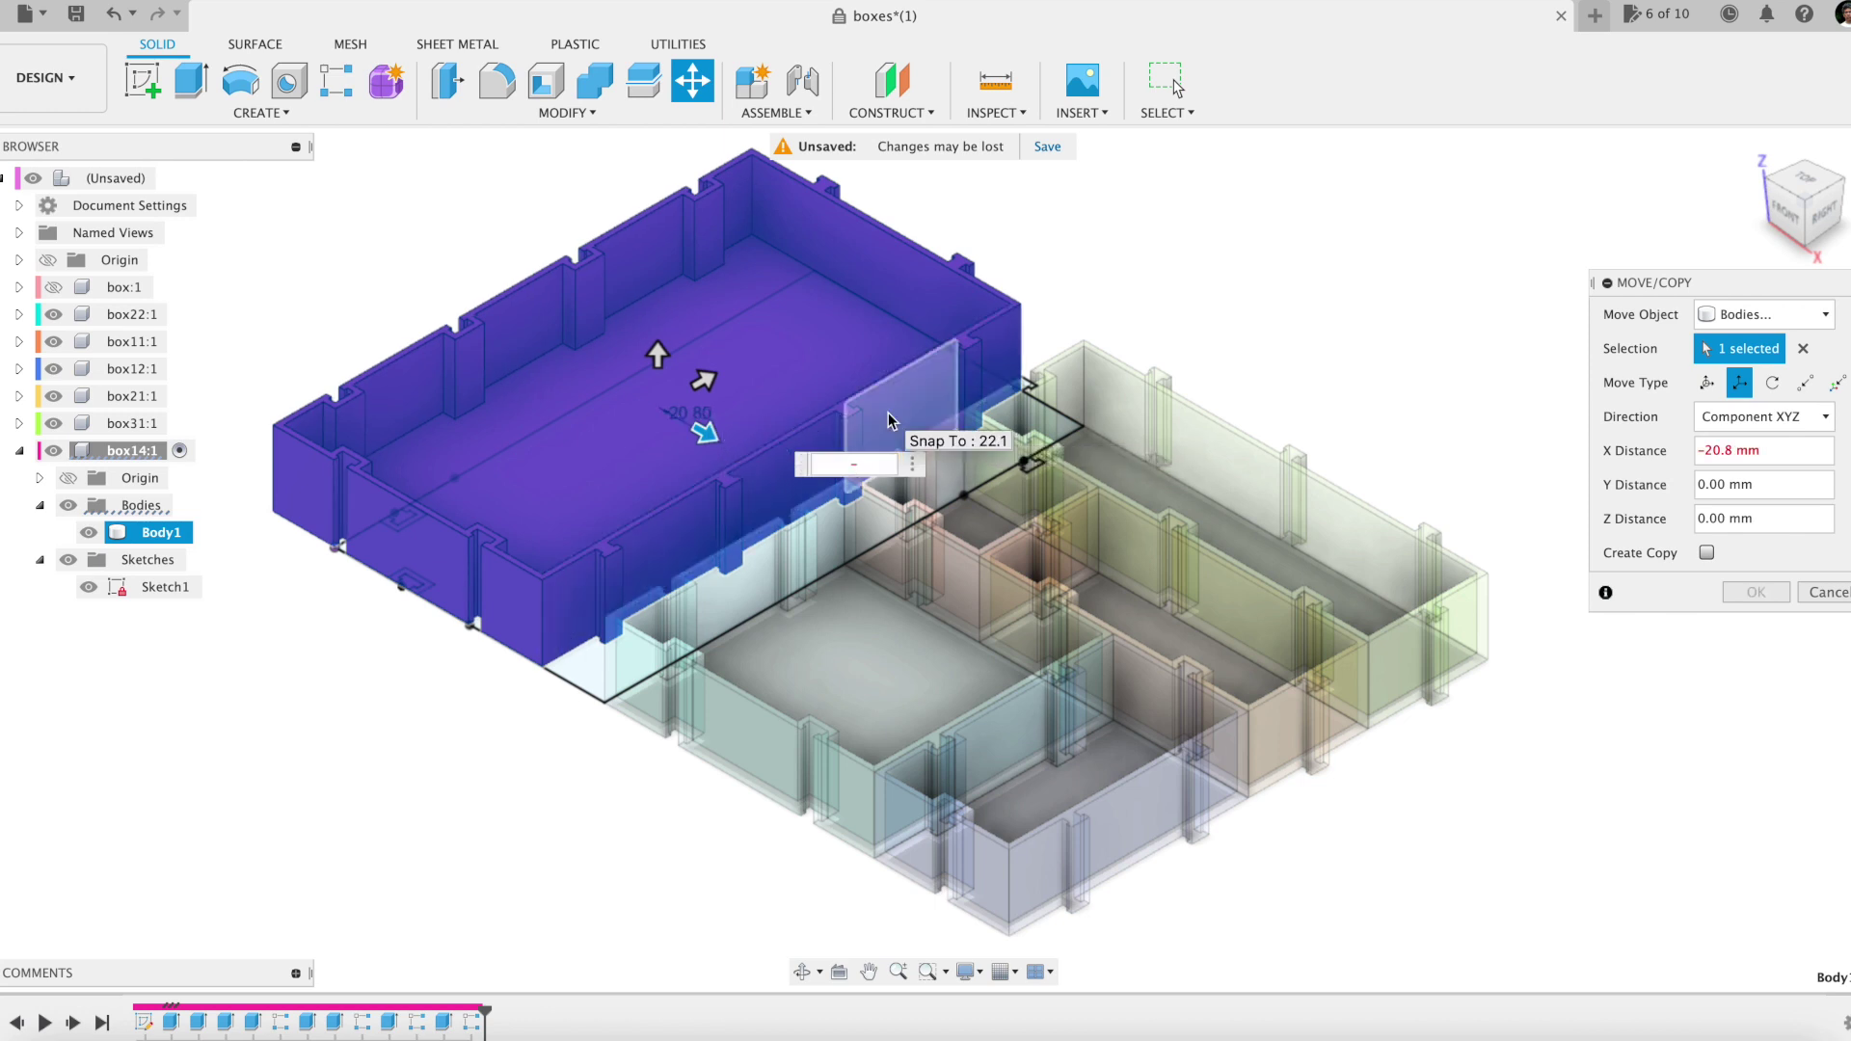
pyautogui.write('x')
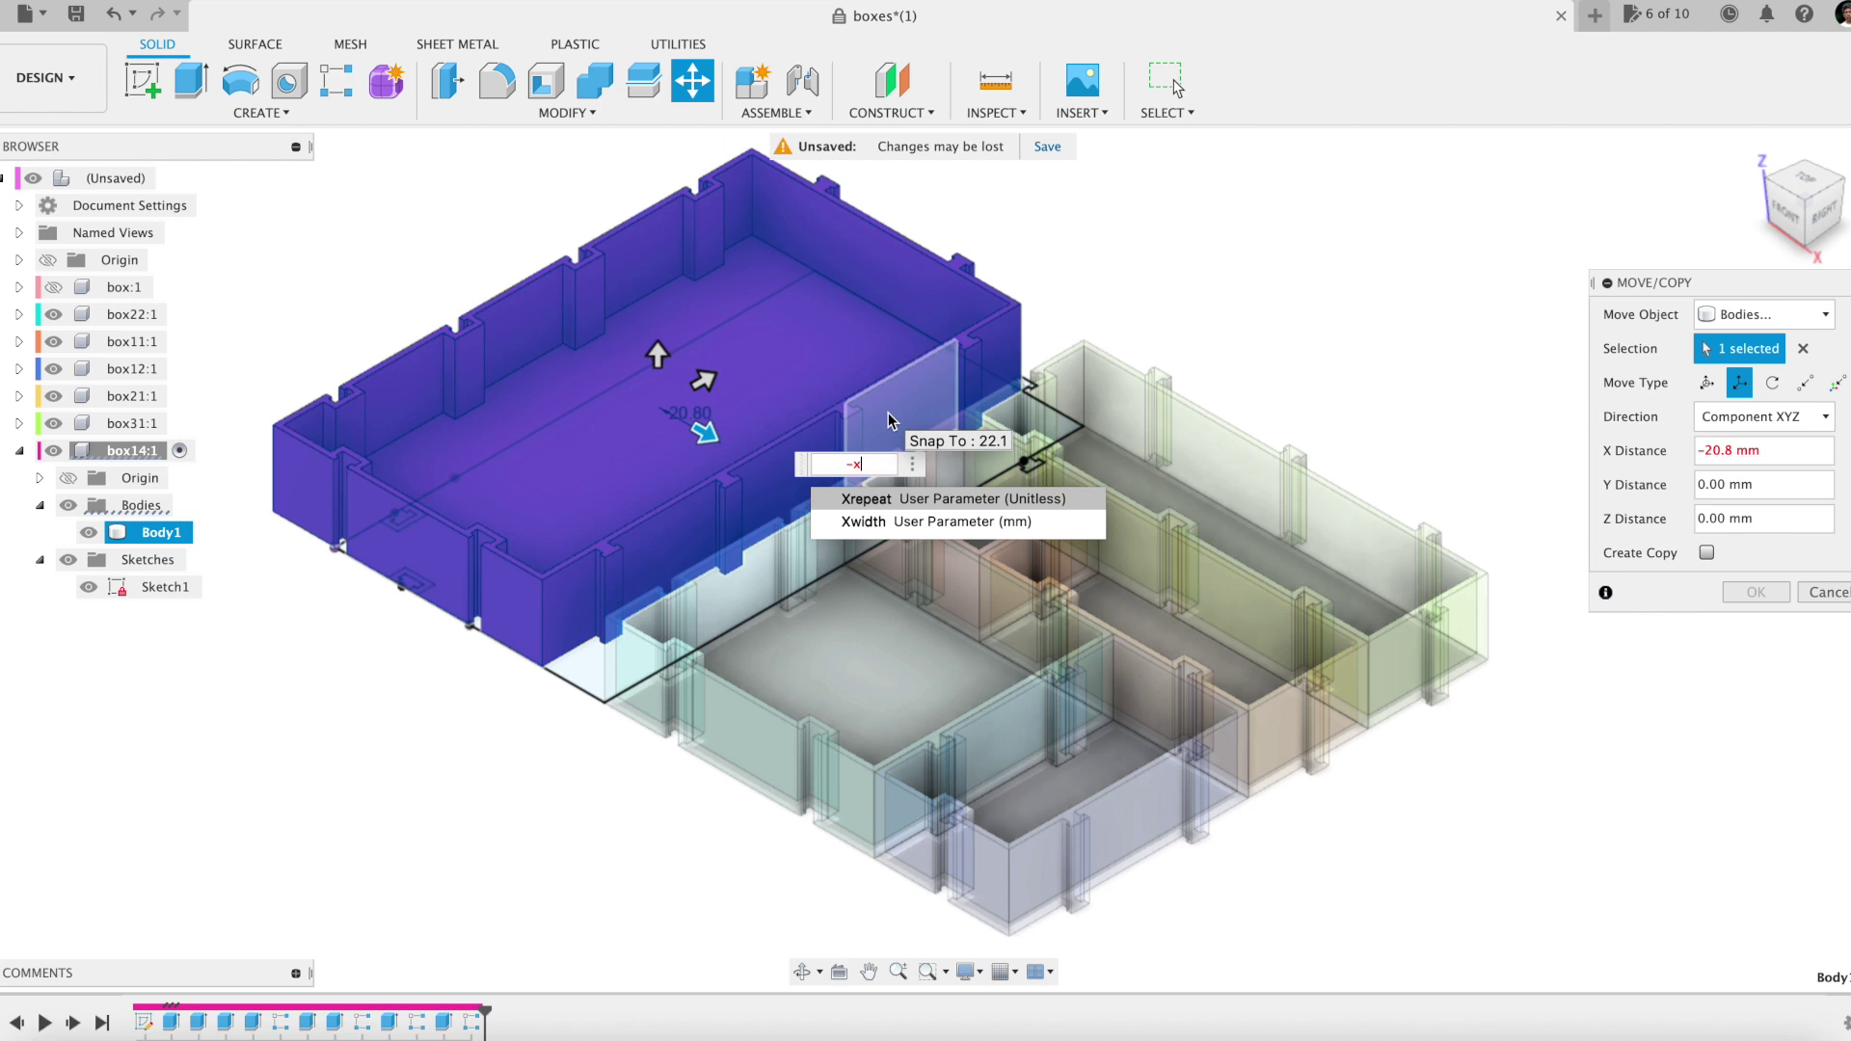
pyautogui.press('Down')
pyautogui.press('Return')
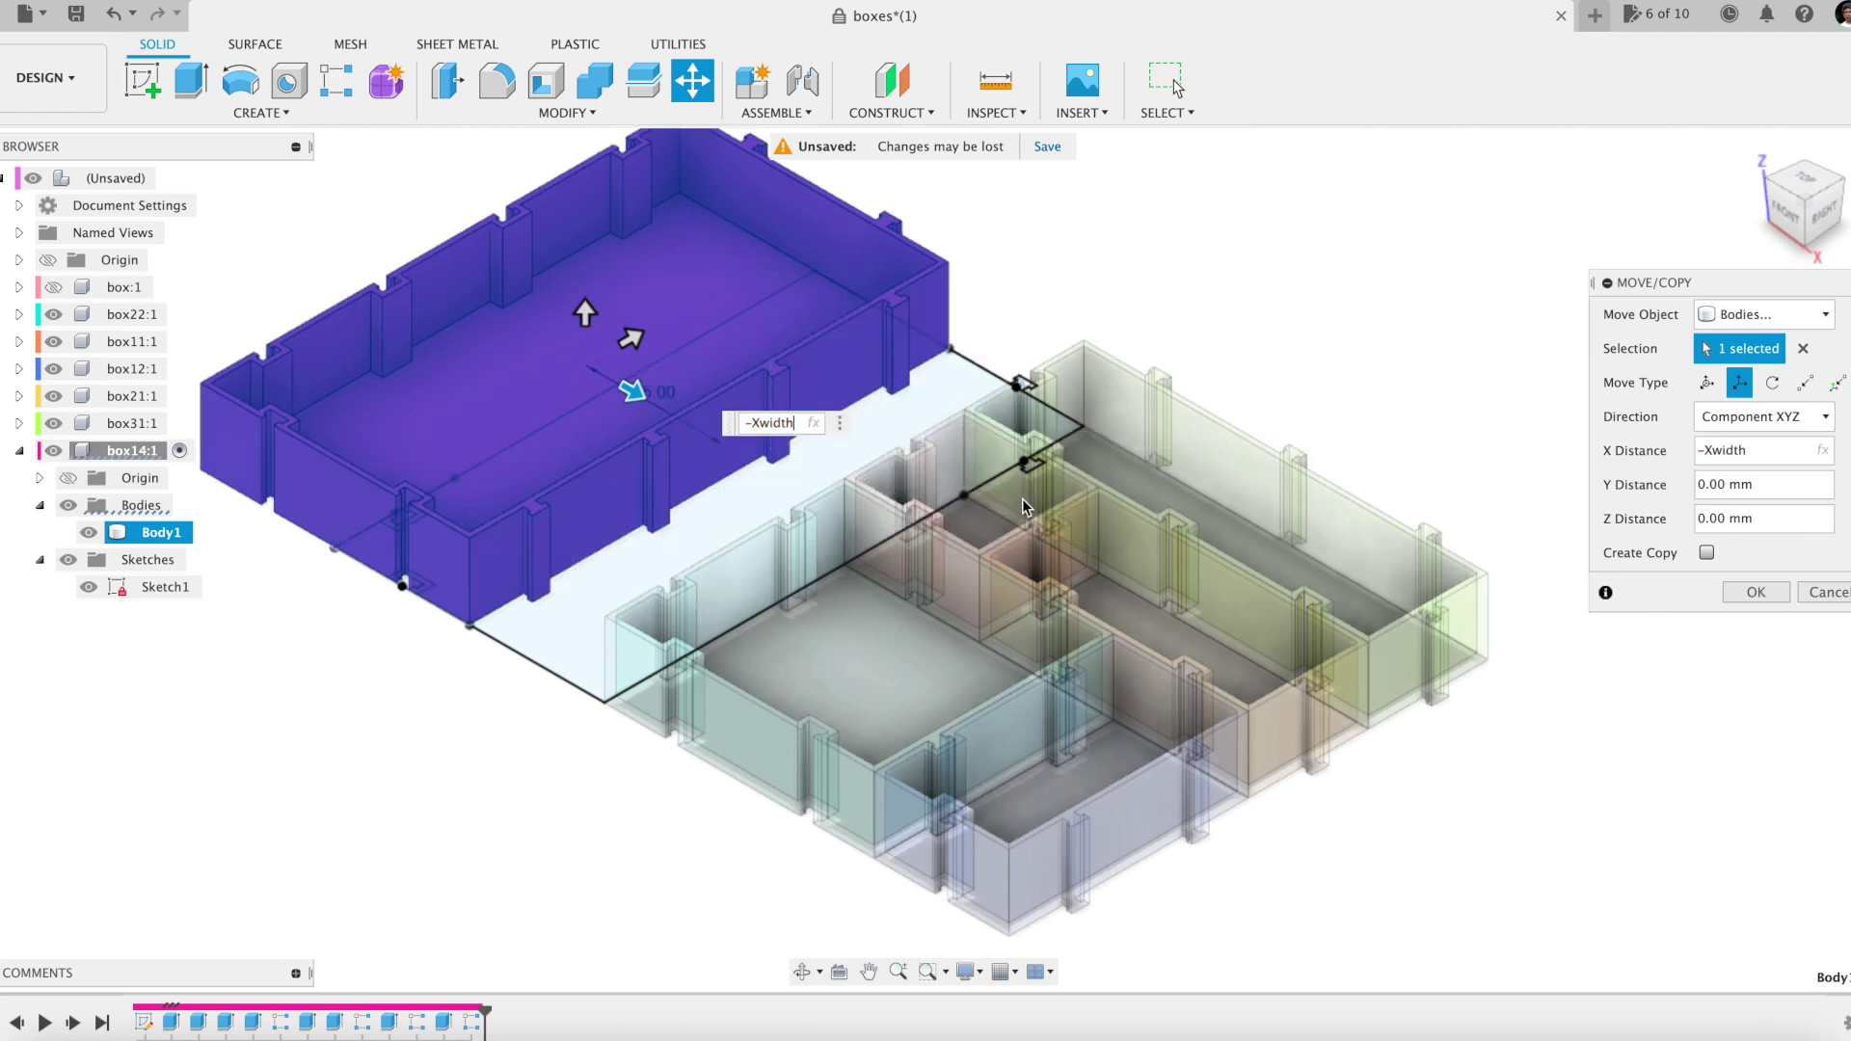
pyautogui.click(1741, 592)
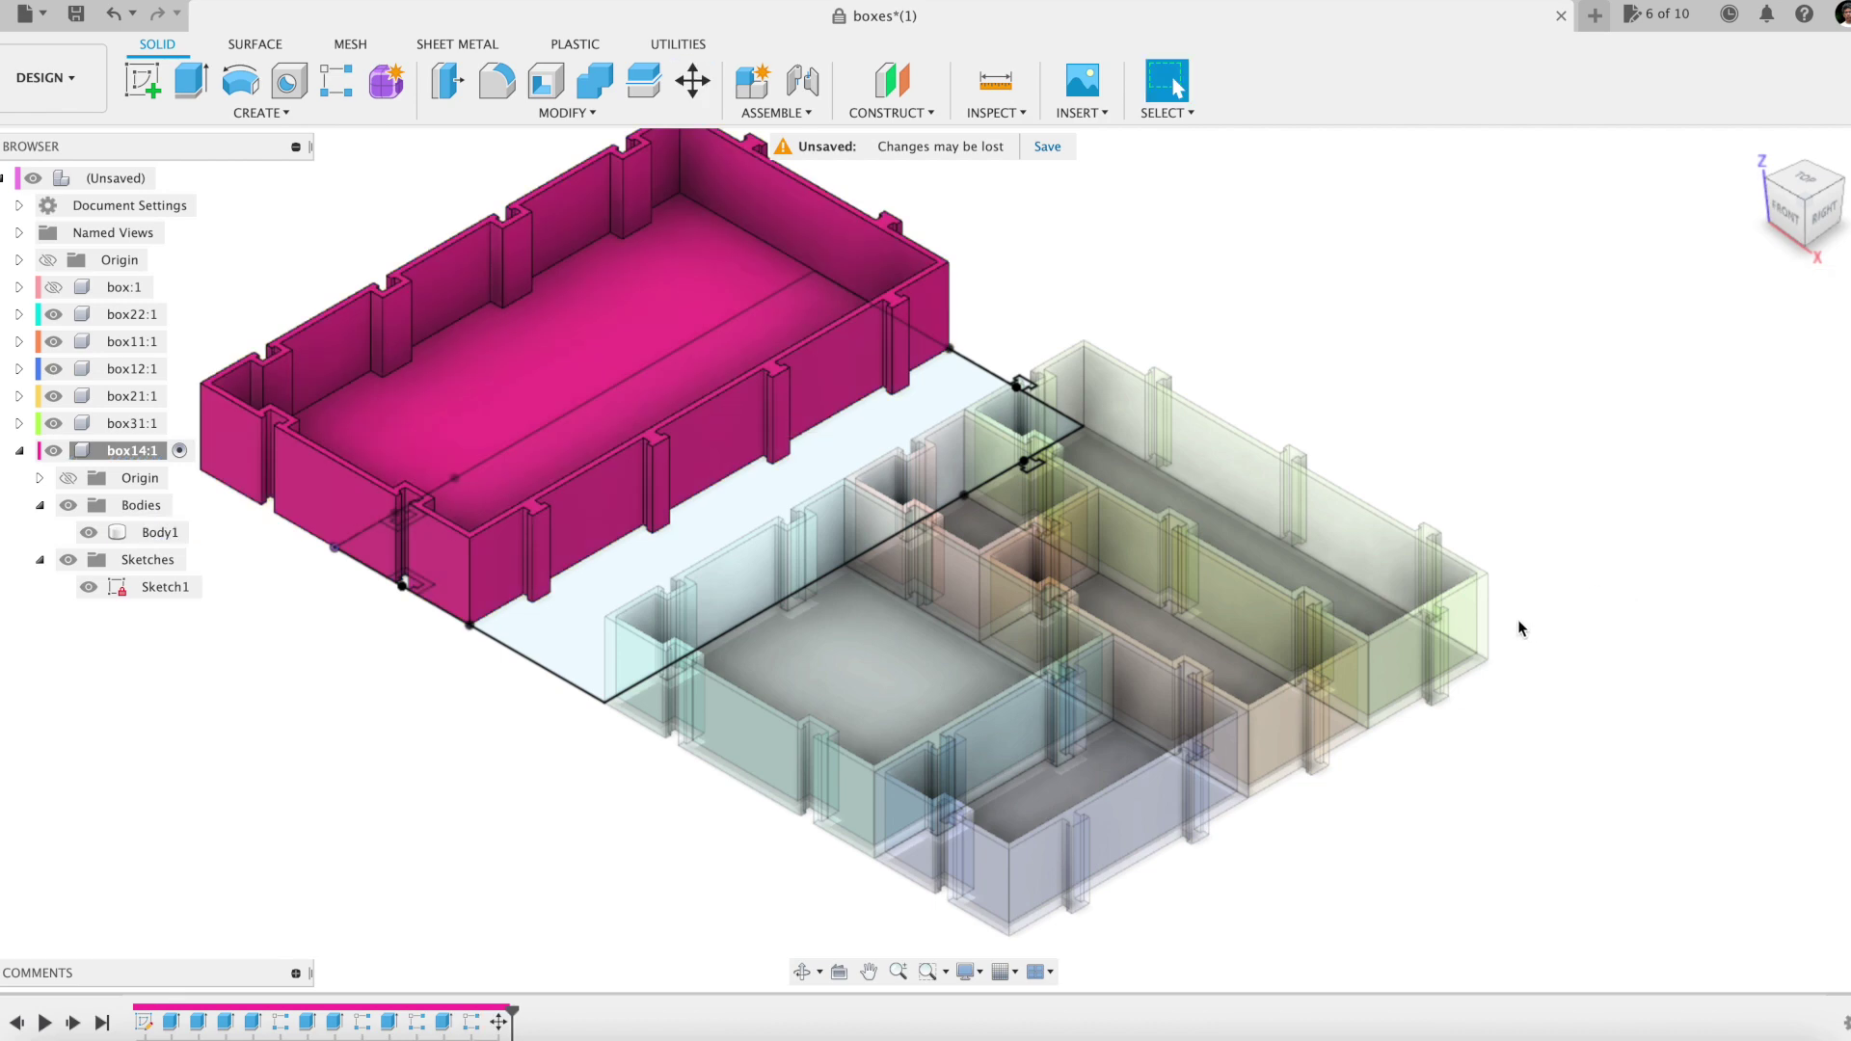
# Zoom in on the boxes and delete a feature from box14's timeline
pyautogui.keyDown('shift'); pyautogui.moveTo(1548, 749); pyautogui.dragTo(1157, 738, button='middle'); pyautogui.keyUp('shift')
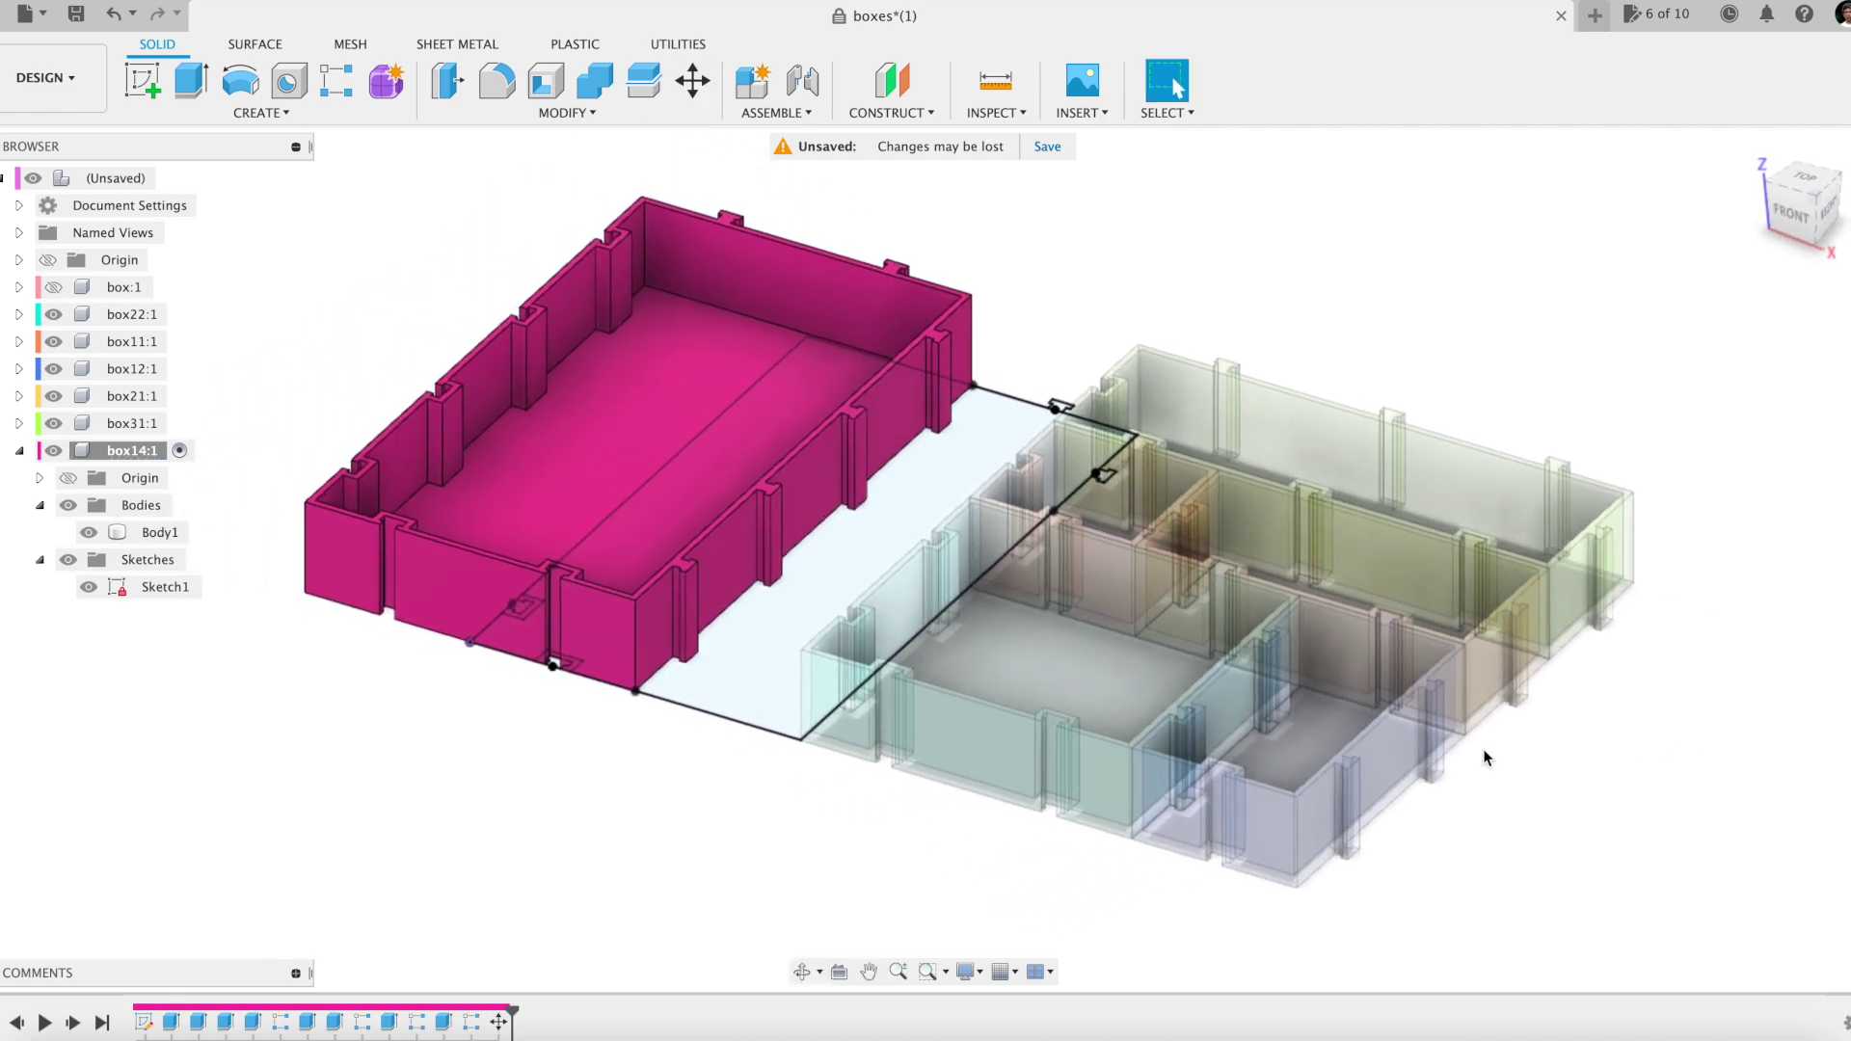
pyautogui.rightClick(482, 1022)
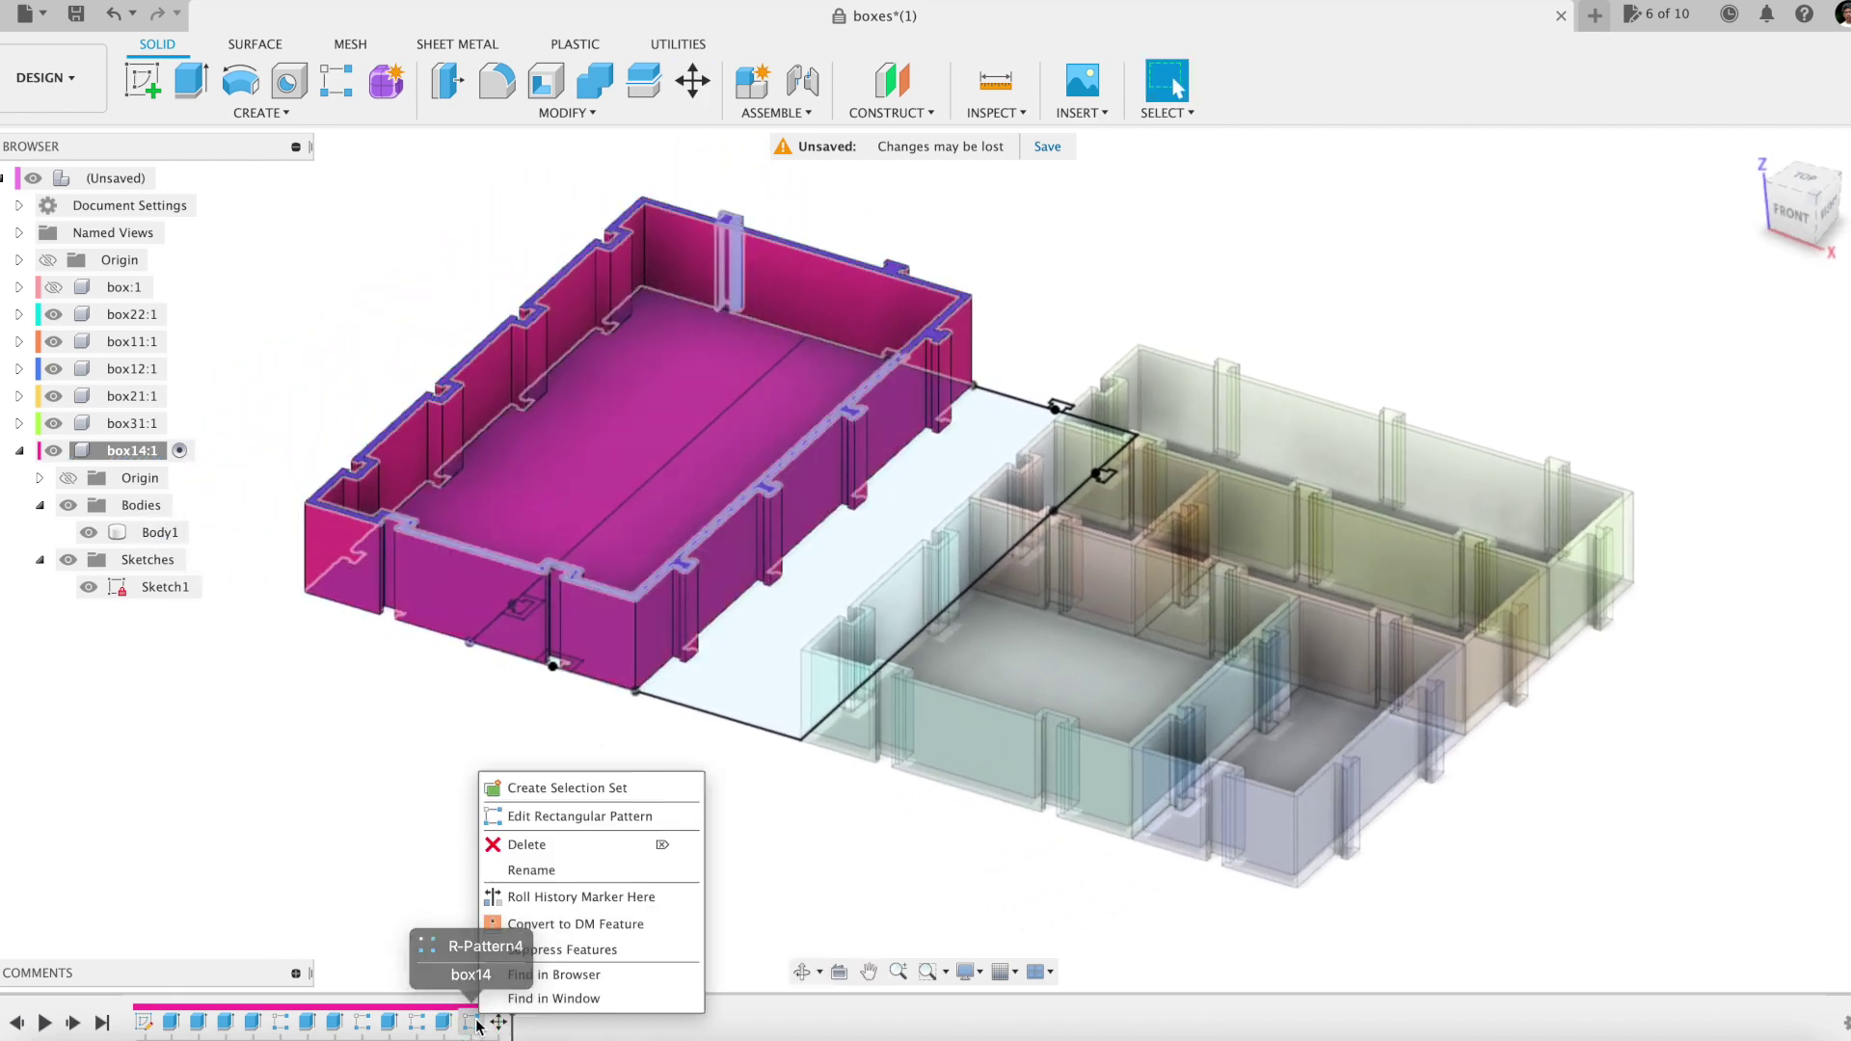
pyautogui.click(508, 852)
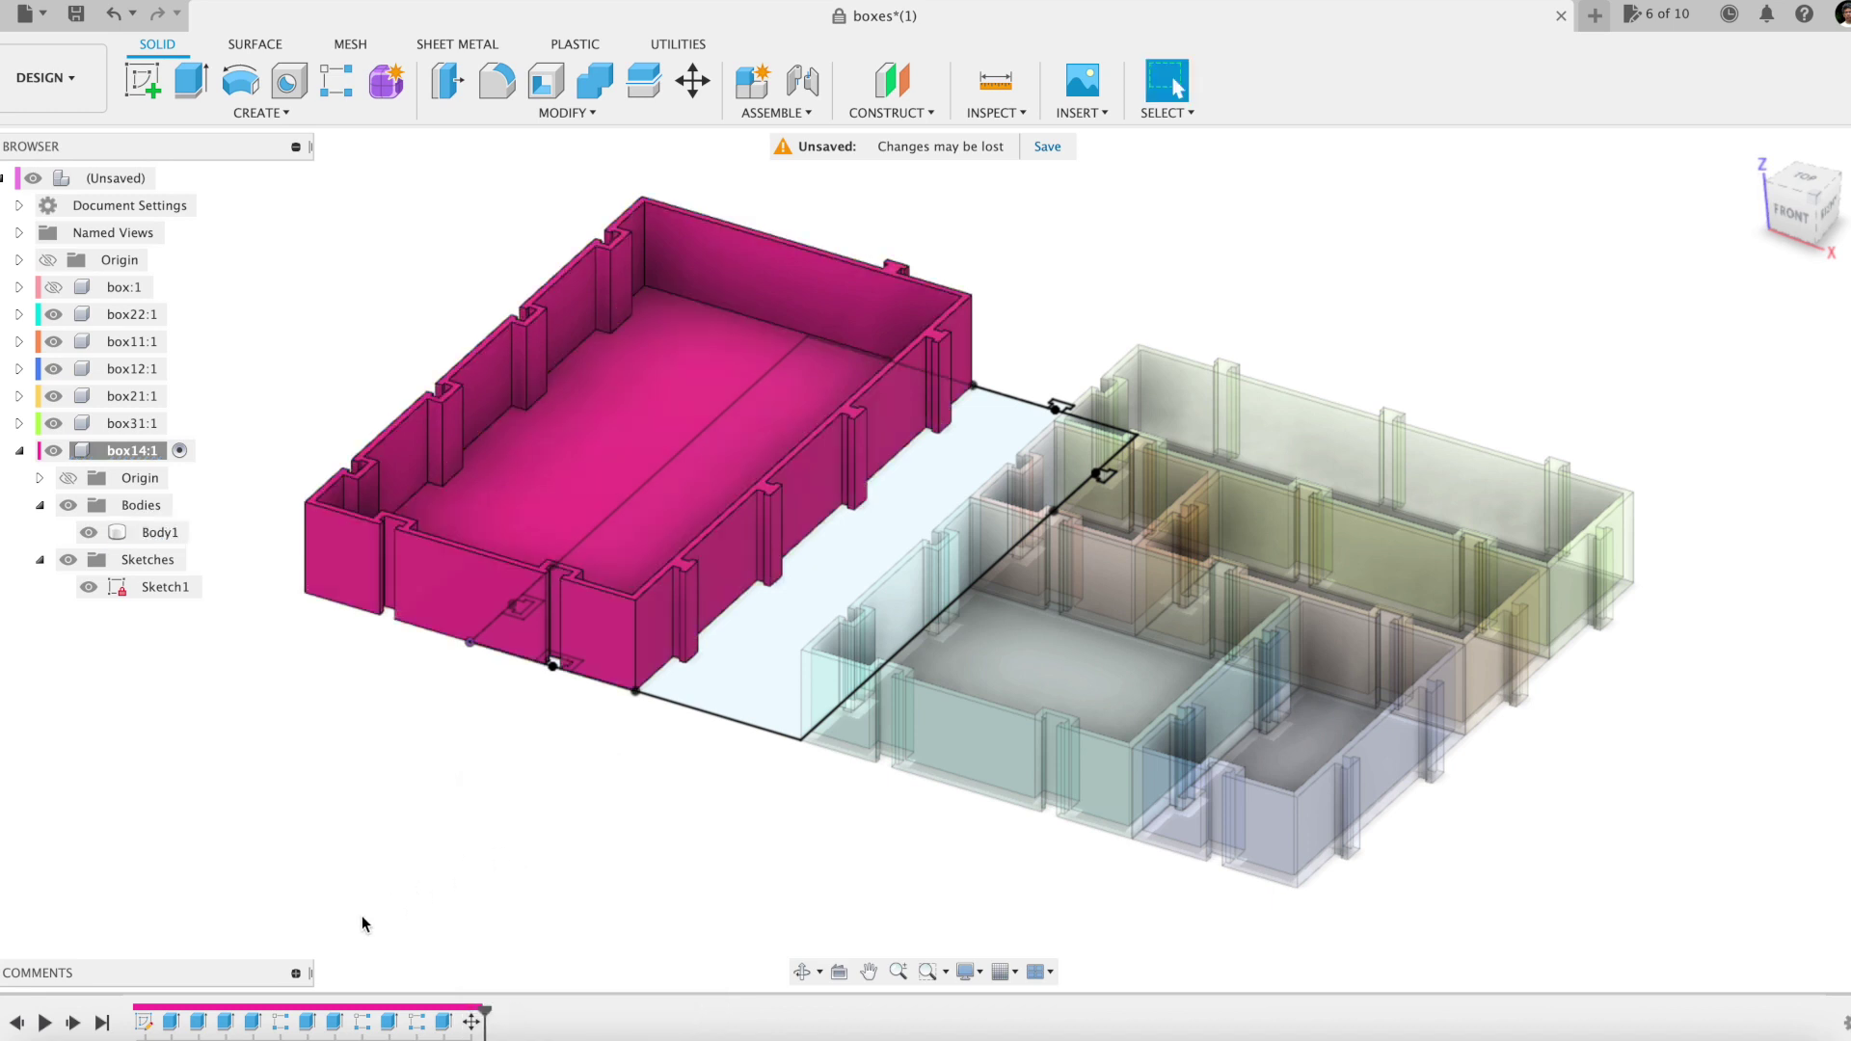
pyautogui.rightClick(353, 1022)
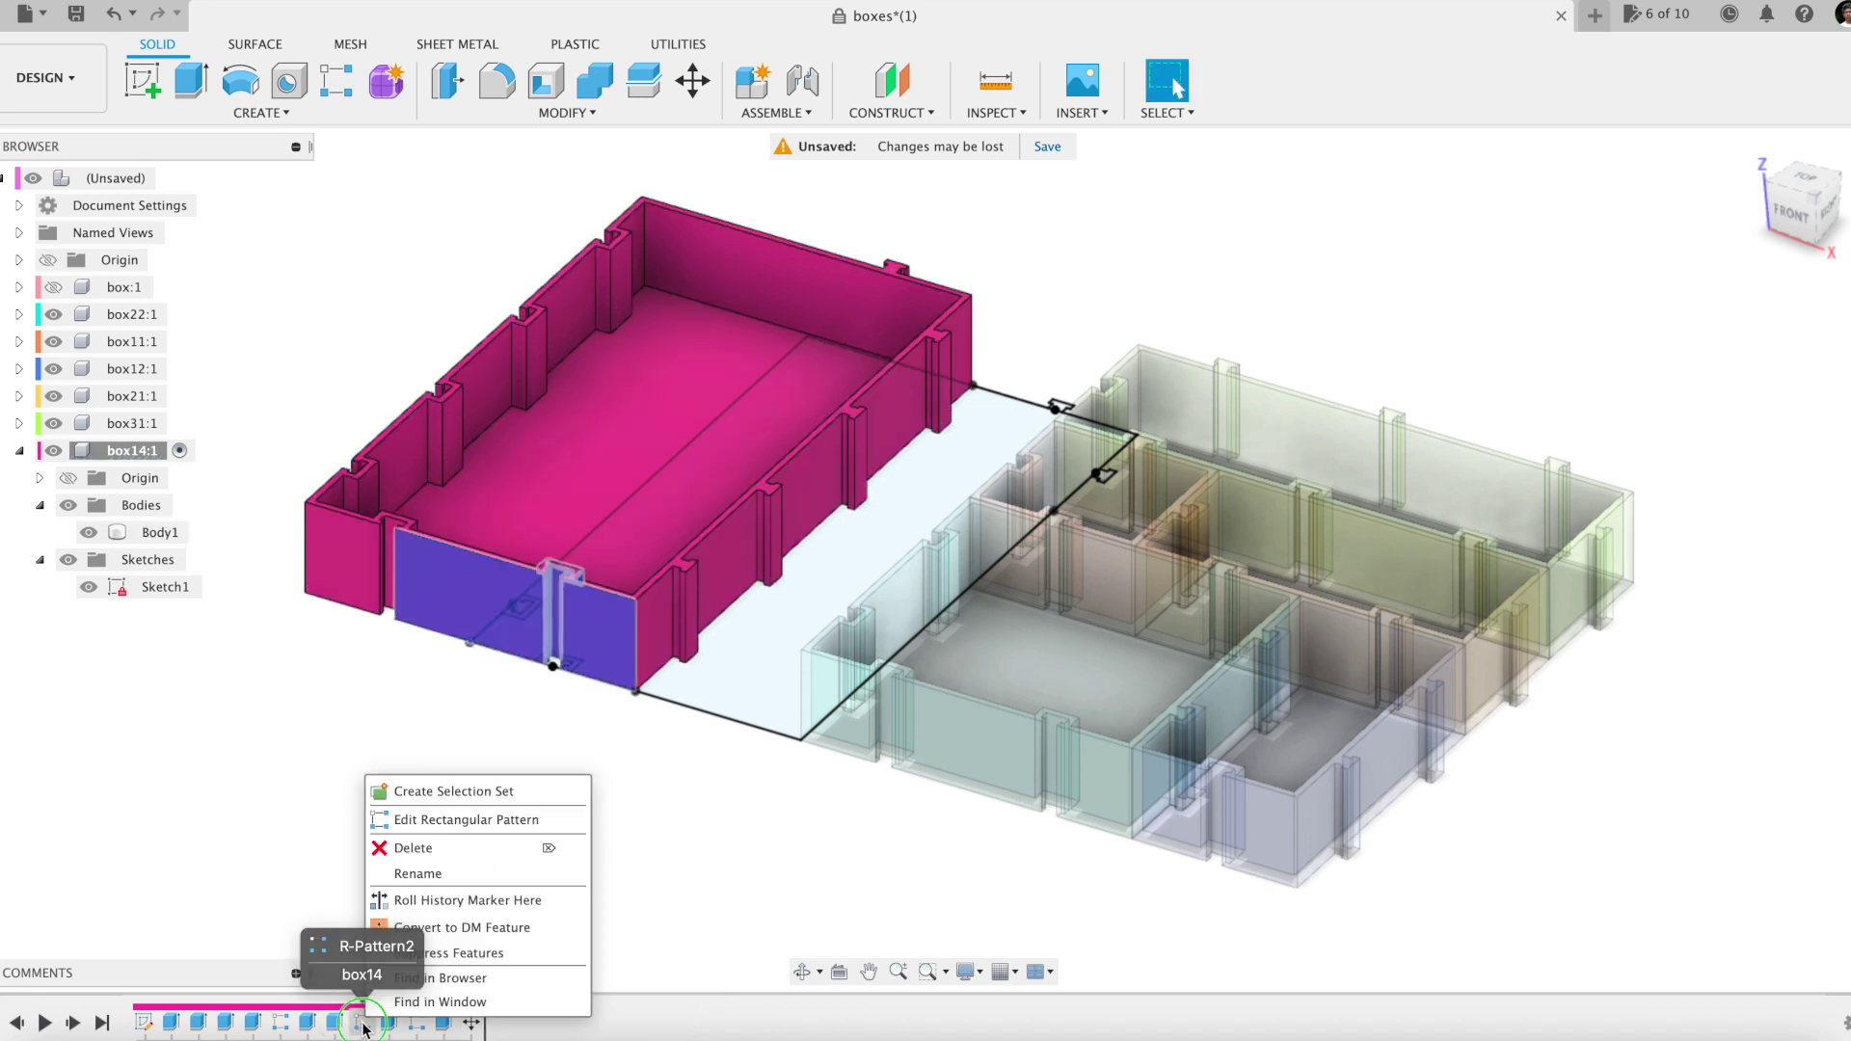
pyautogui.click(453, 844)
# Edit the rectangular patterns to use a fixed Axis 2 quantity of 4 instead of Yrepeat
pyautogui.doubleClick(390, 1023)
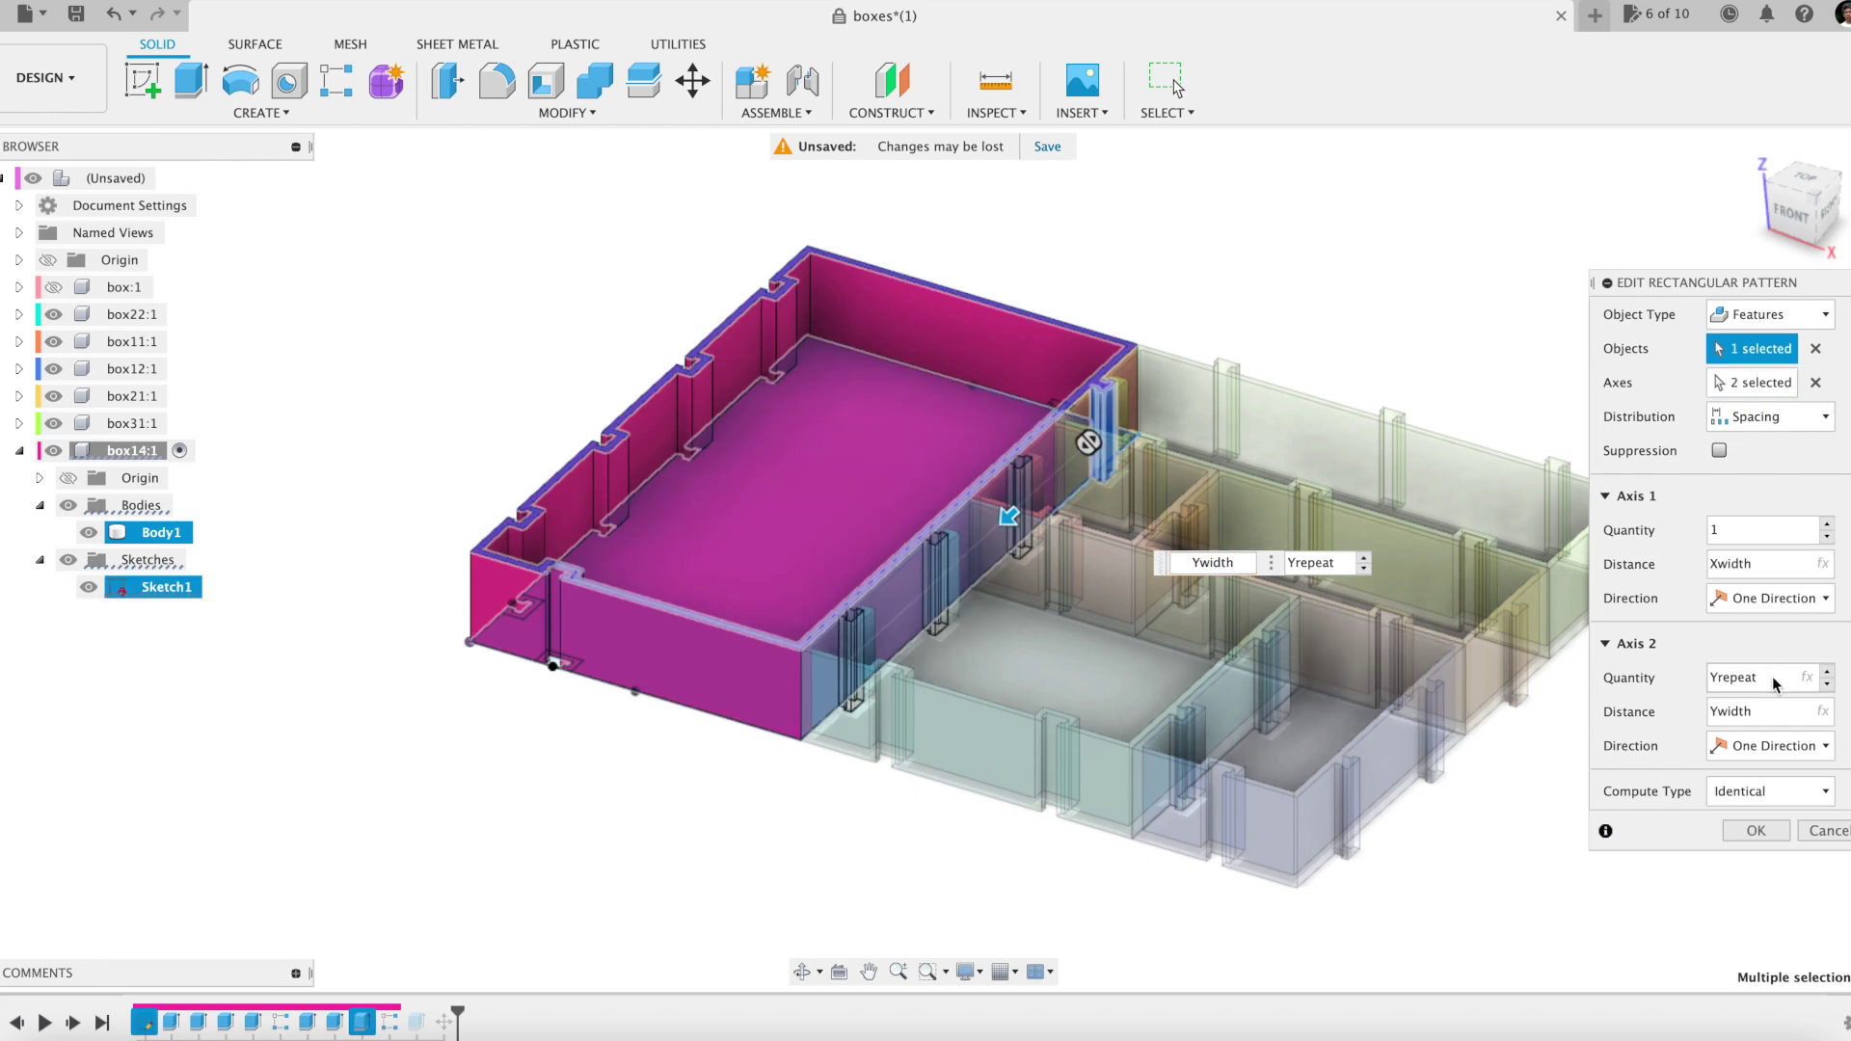
pyautogui.doubleClick(1774, 683)
pyautogui.write('4')
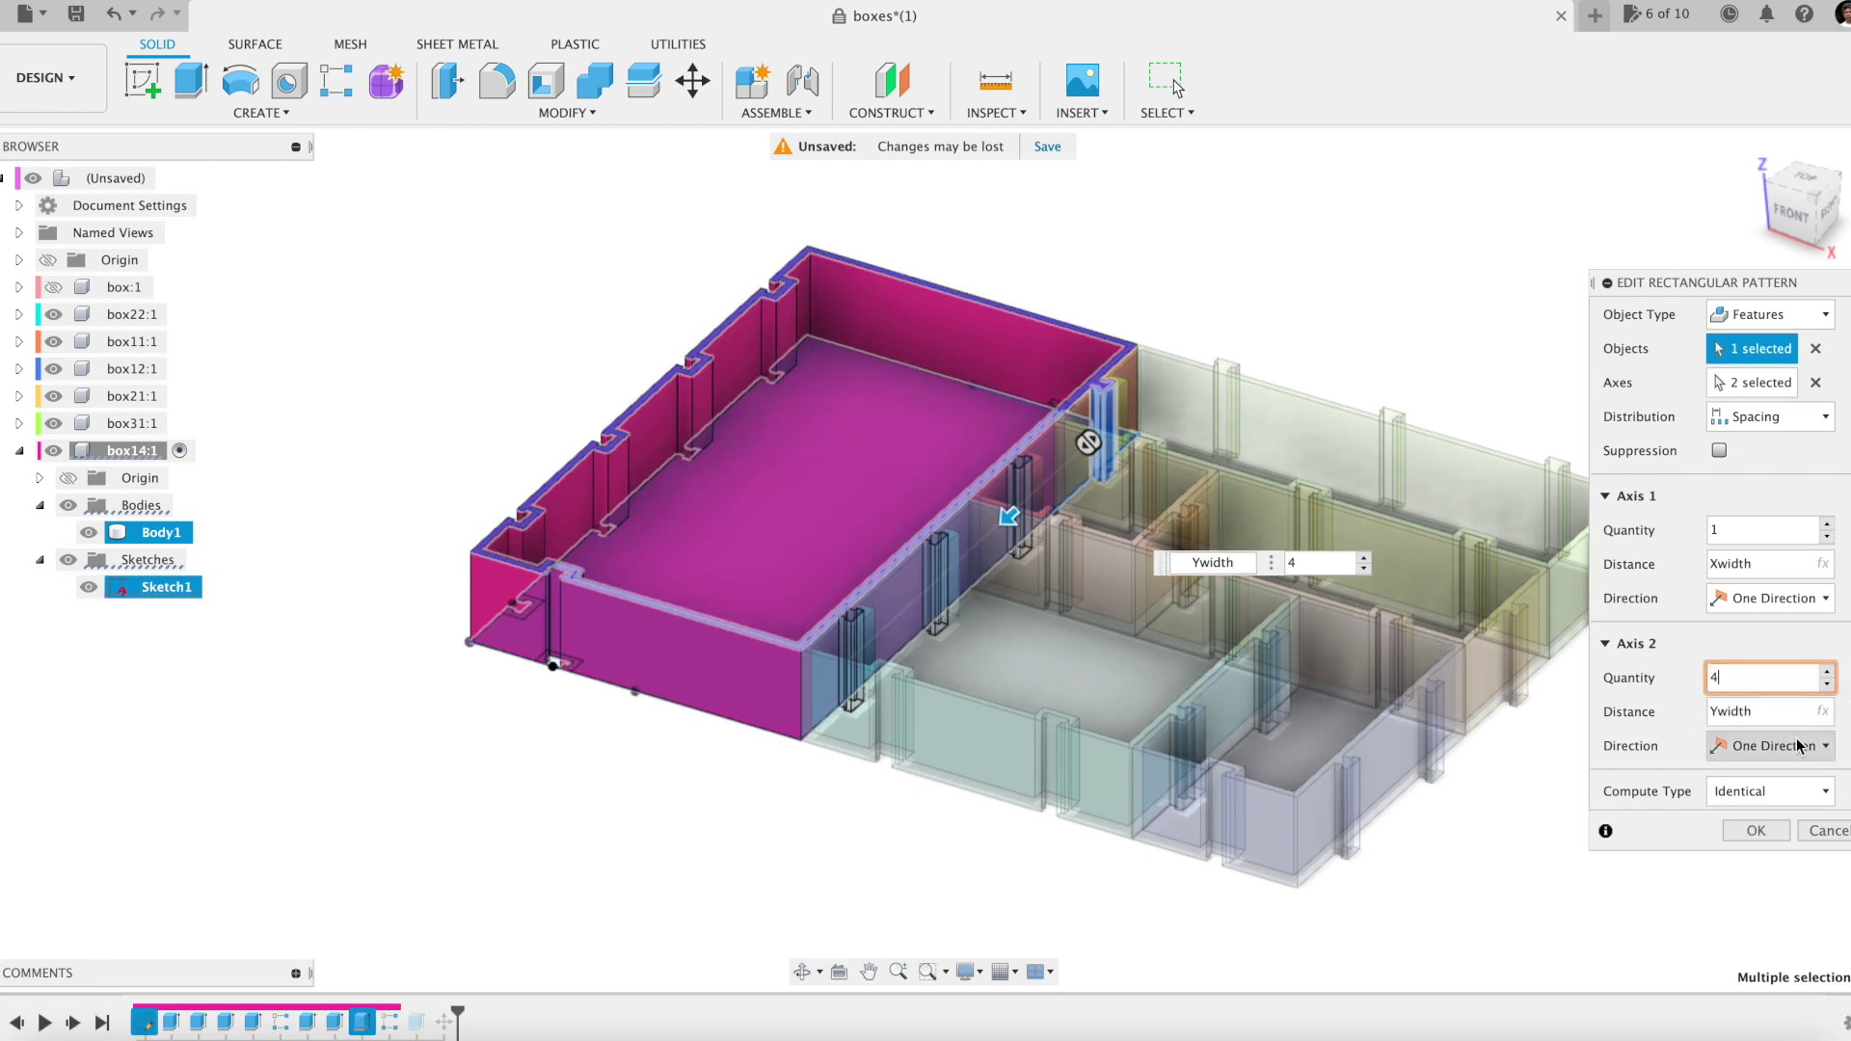
pyautogui.click(1779, 833)
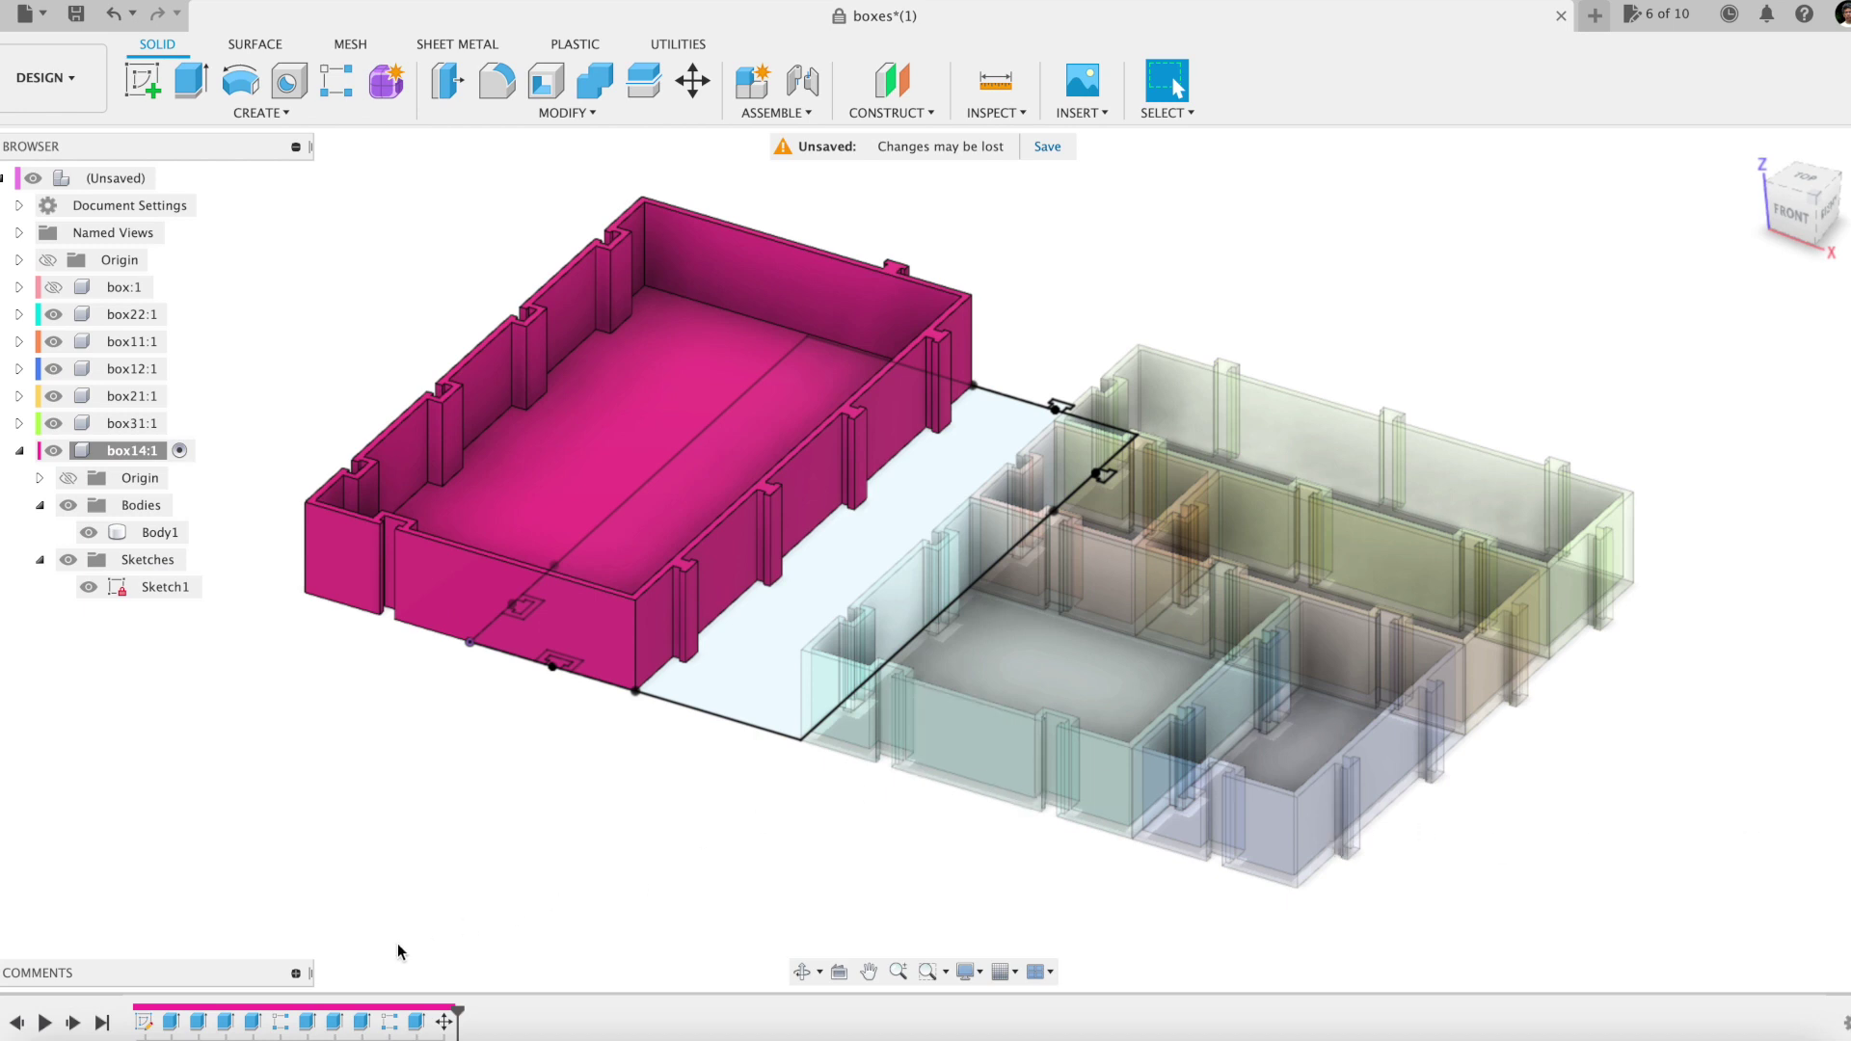
pyautogui.rightClick(305, 1022)
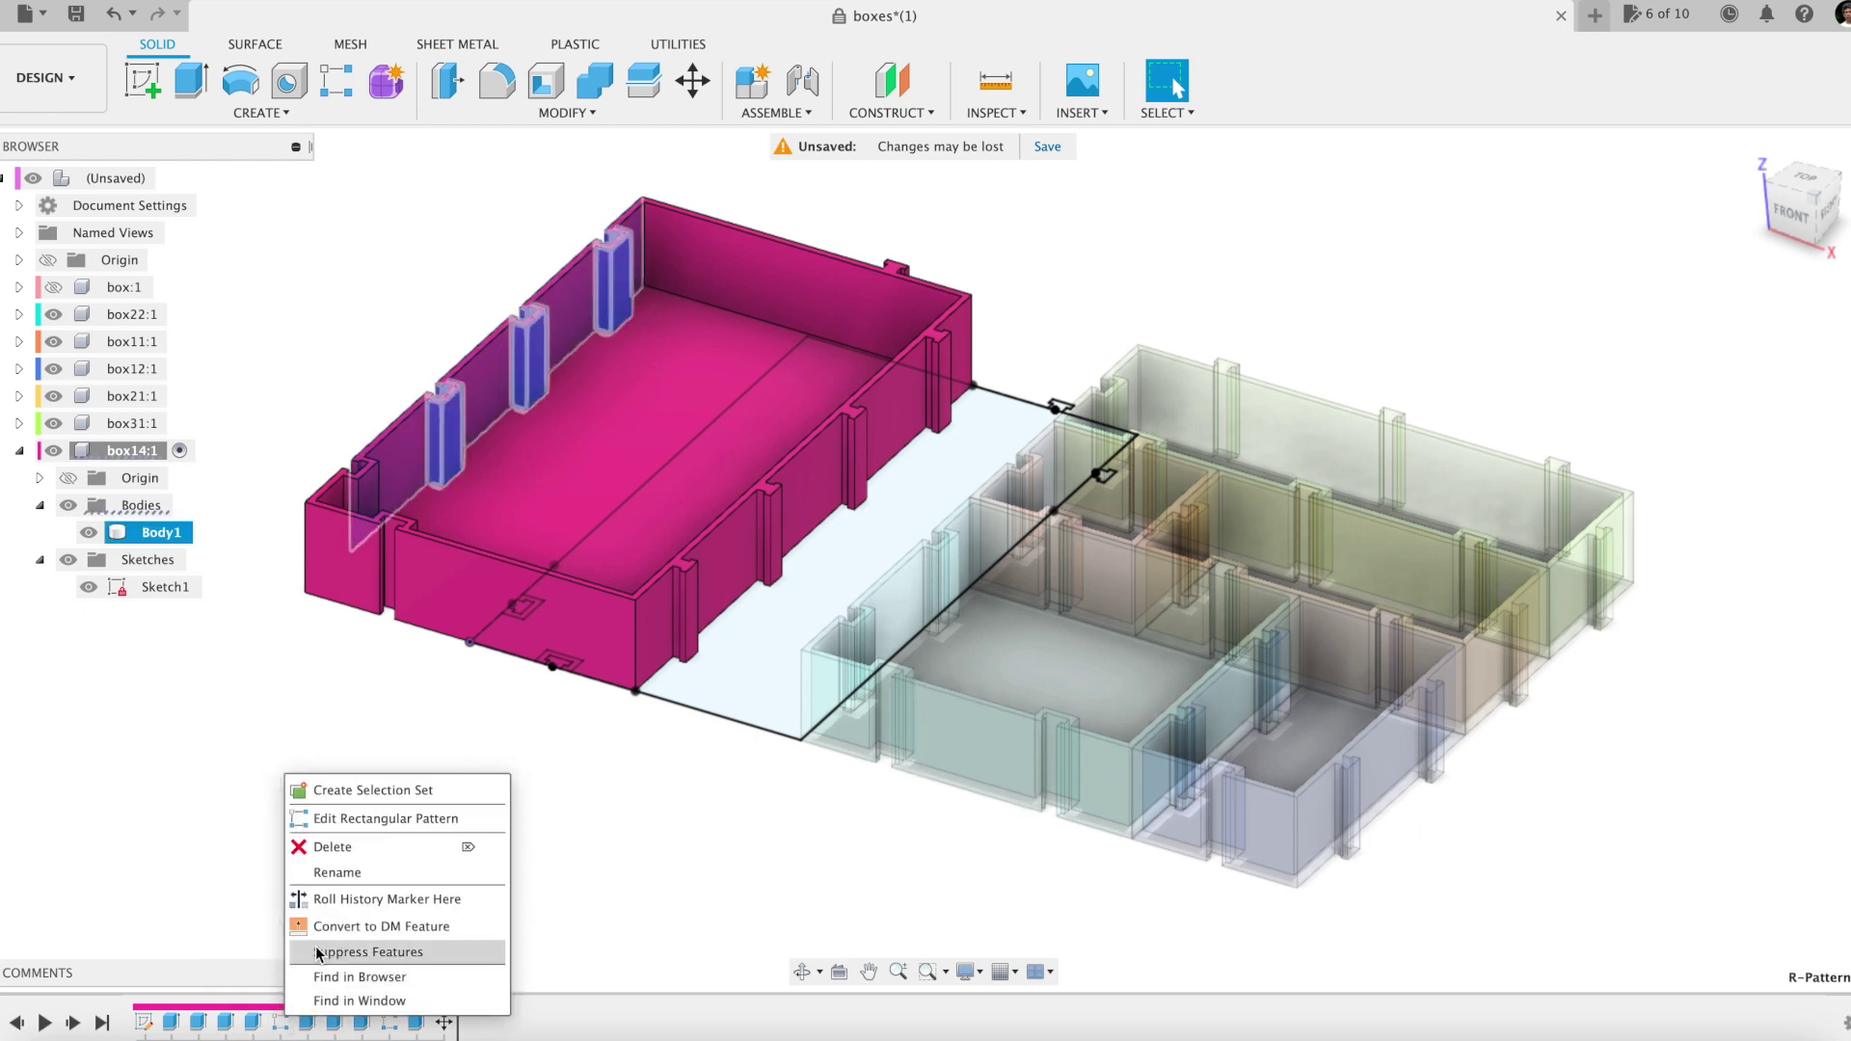
pyautogui.click(347, 818)
pyautogui.doubleClick(1726, 677)
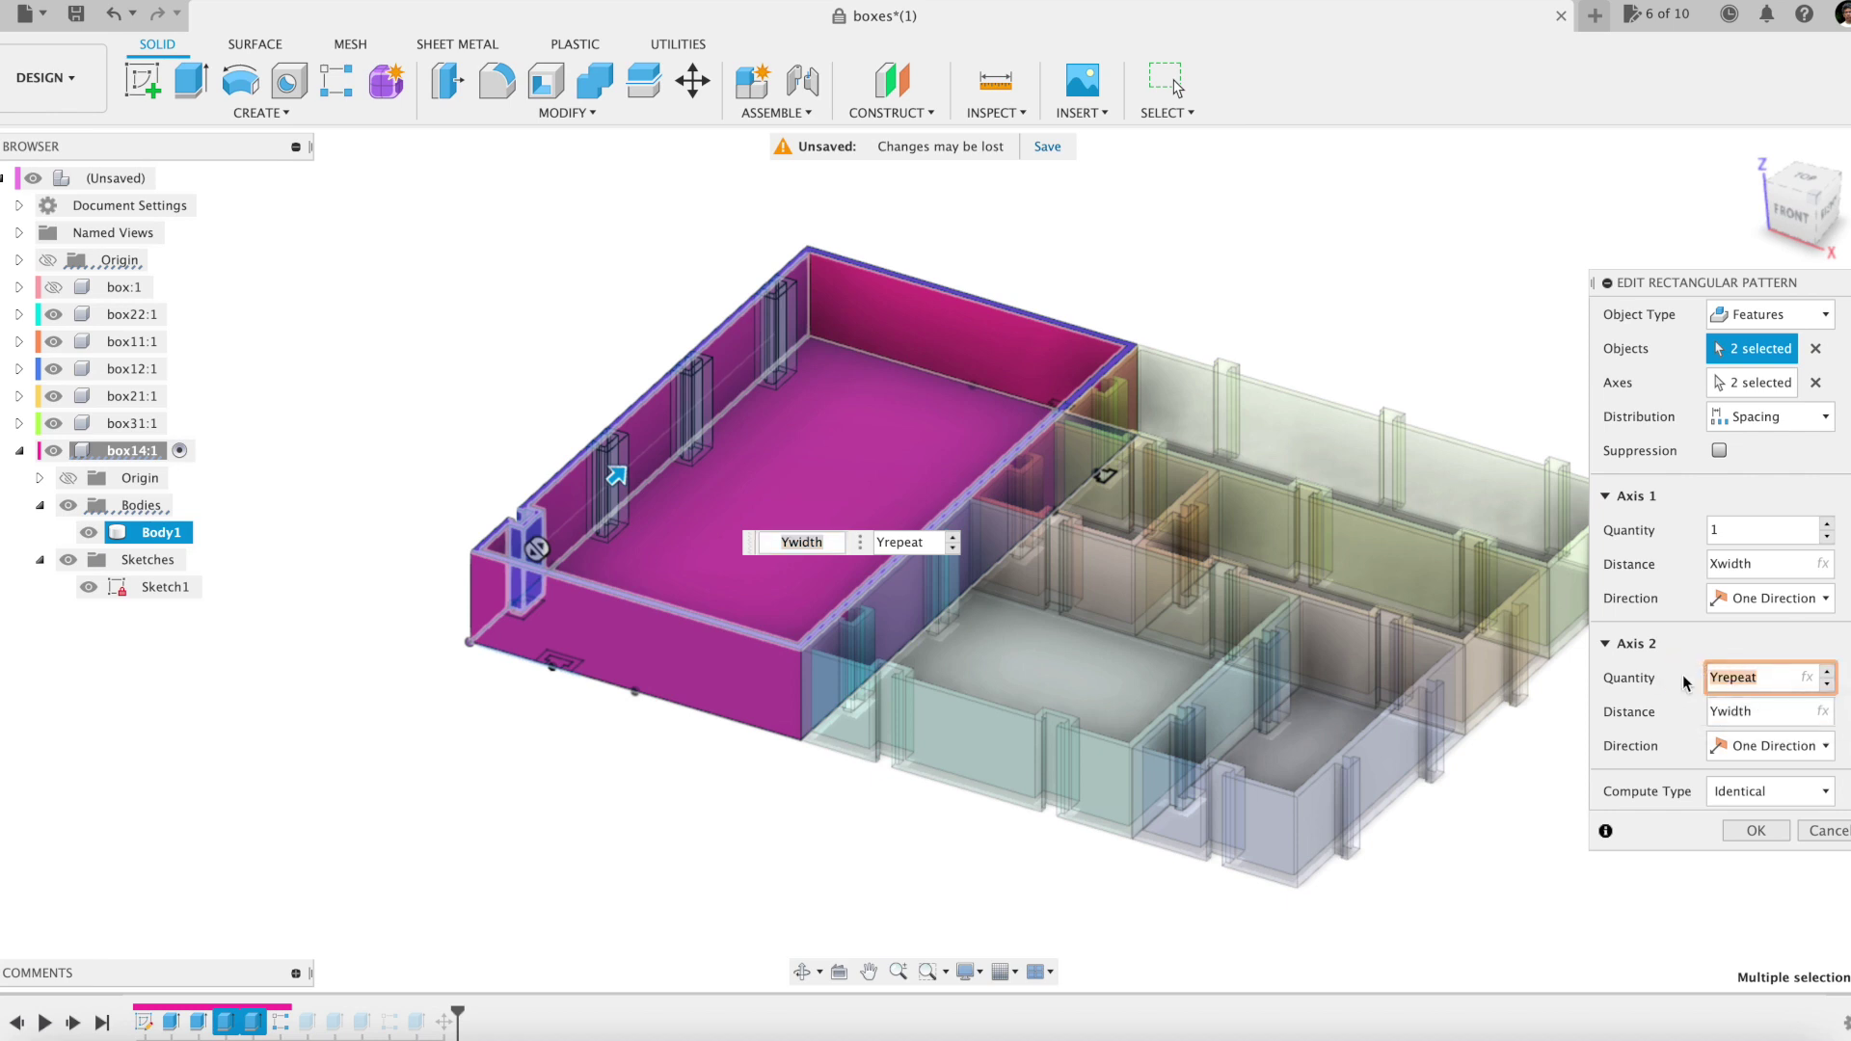
pyautogui.click(1771, 835)
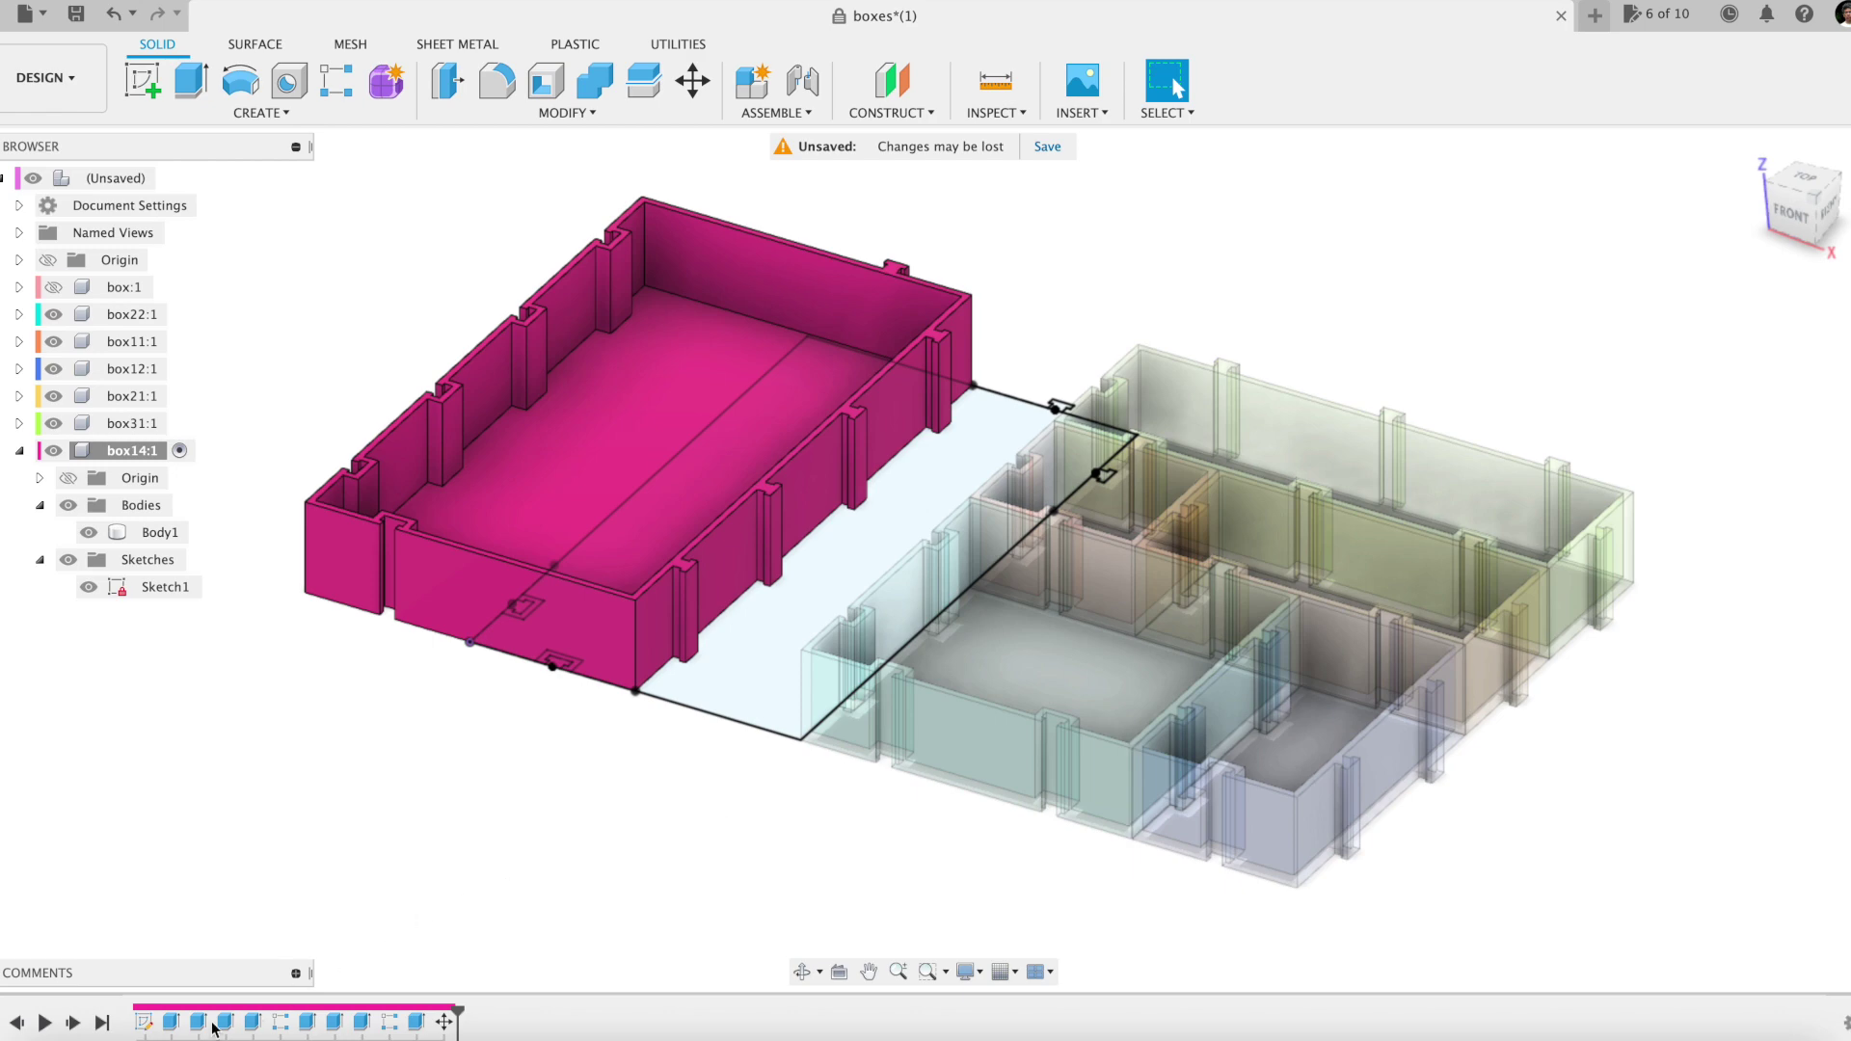
pyautogui.rightClick(144, 1022)
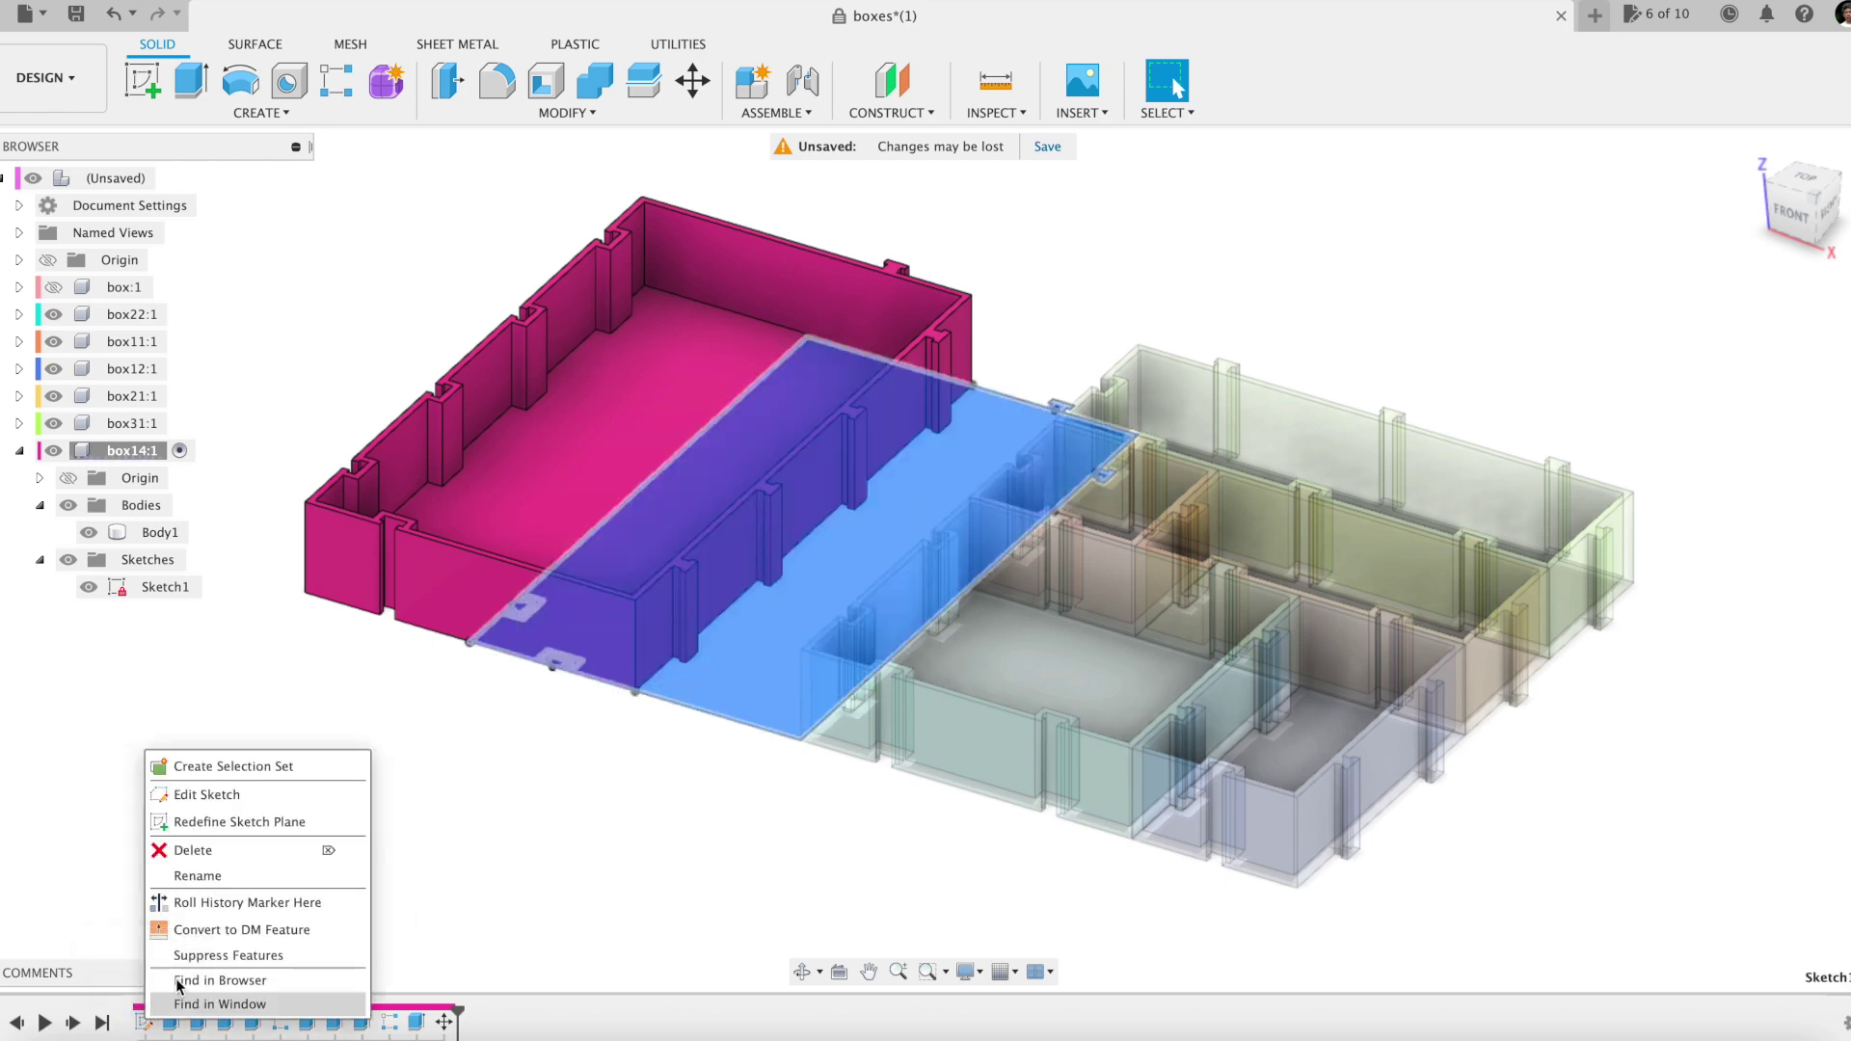
# Change Sketch1's dimensions to Ywidth * 4 (159.80) and Xwidth * 1 (44.80), then finish the sketch
pyautogui.click(251, 794)
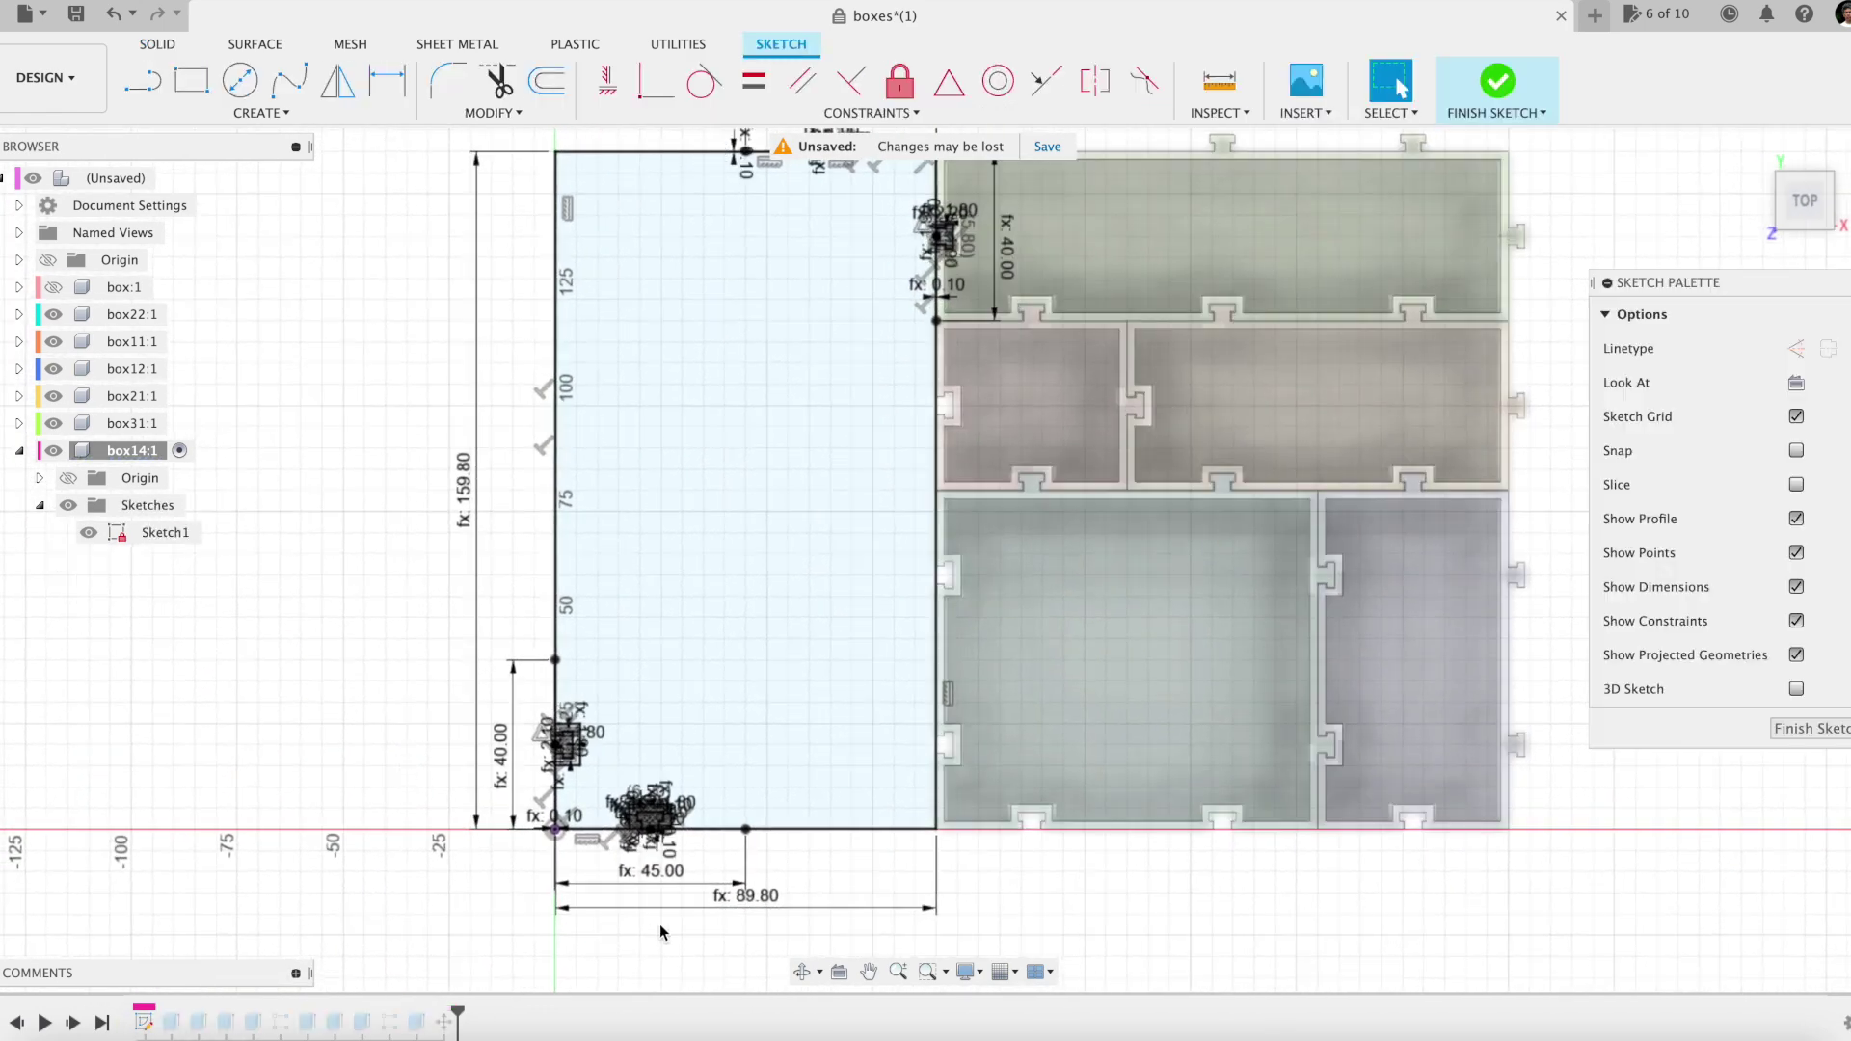
pyautogui.doubleClick(463, 501)
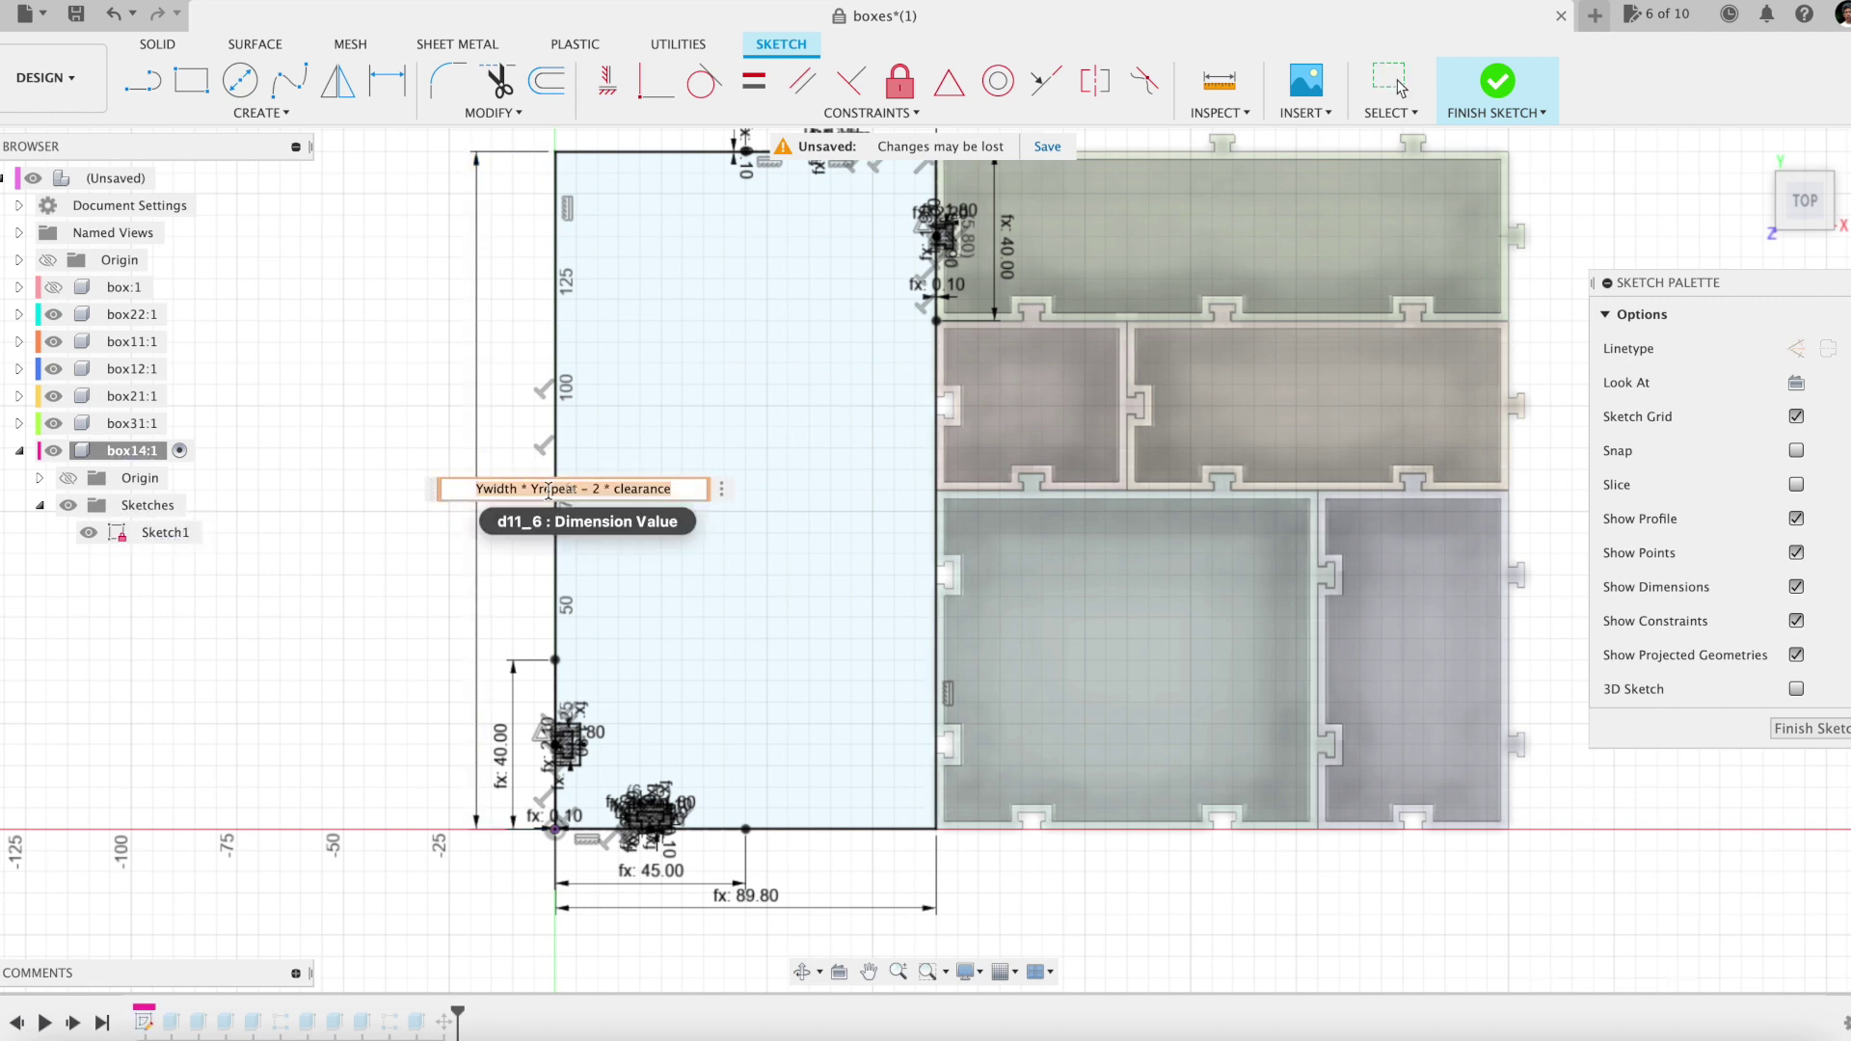
pyautogui.moveTo(538, 488); pyautogui.dragTo(582, 491)
pyautogui.write('4')
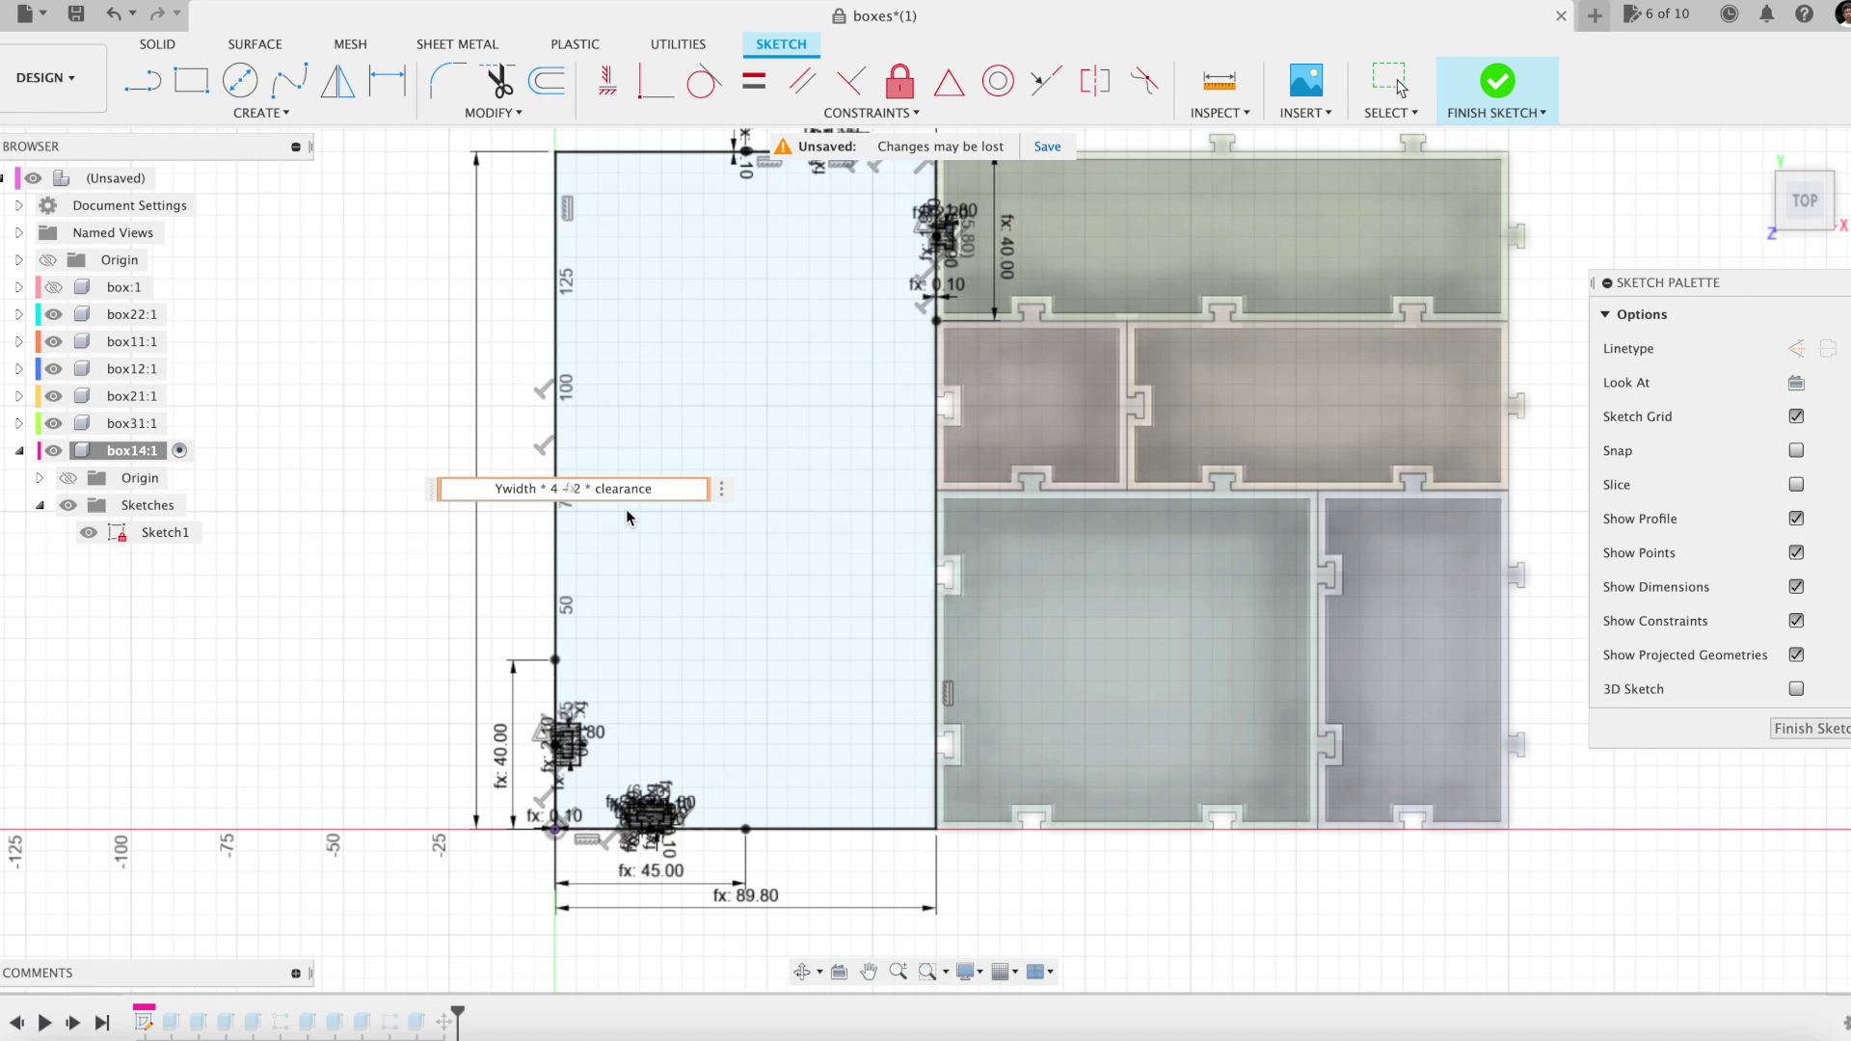
pyautogui.press('Return')
pyautogui.doubleClick(767, 902)
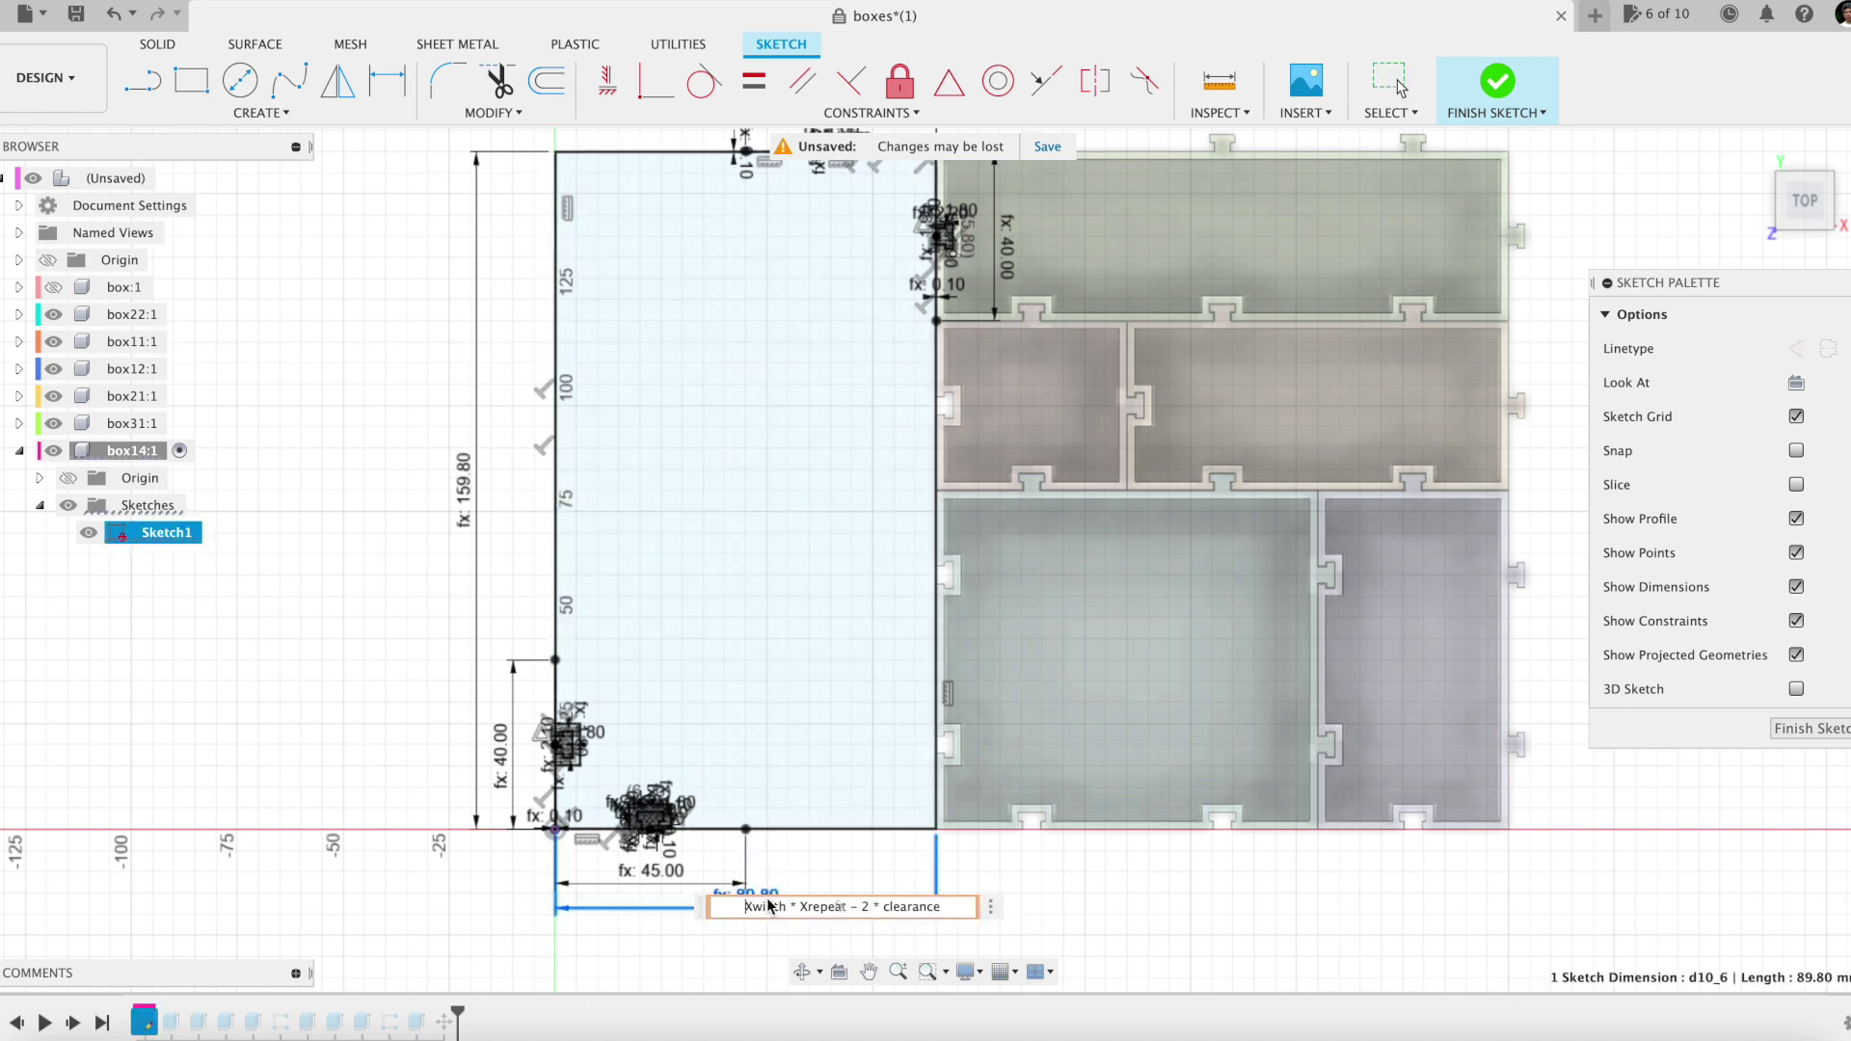
pyautogui.moveTo(803, 908); pyautogui.dragTo(847, 910)
pyautogui.write('1')
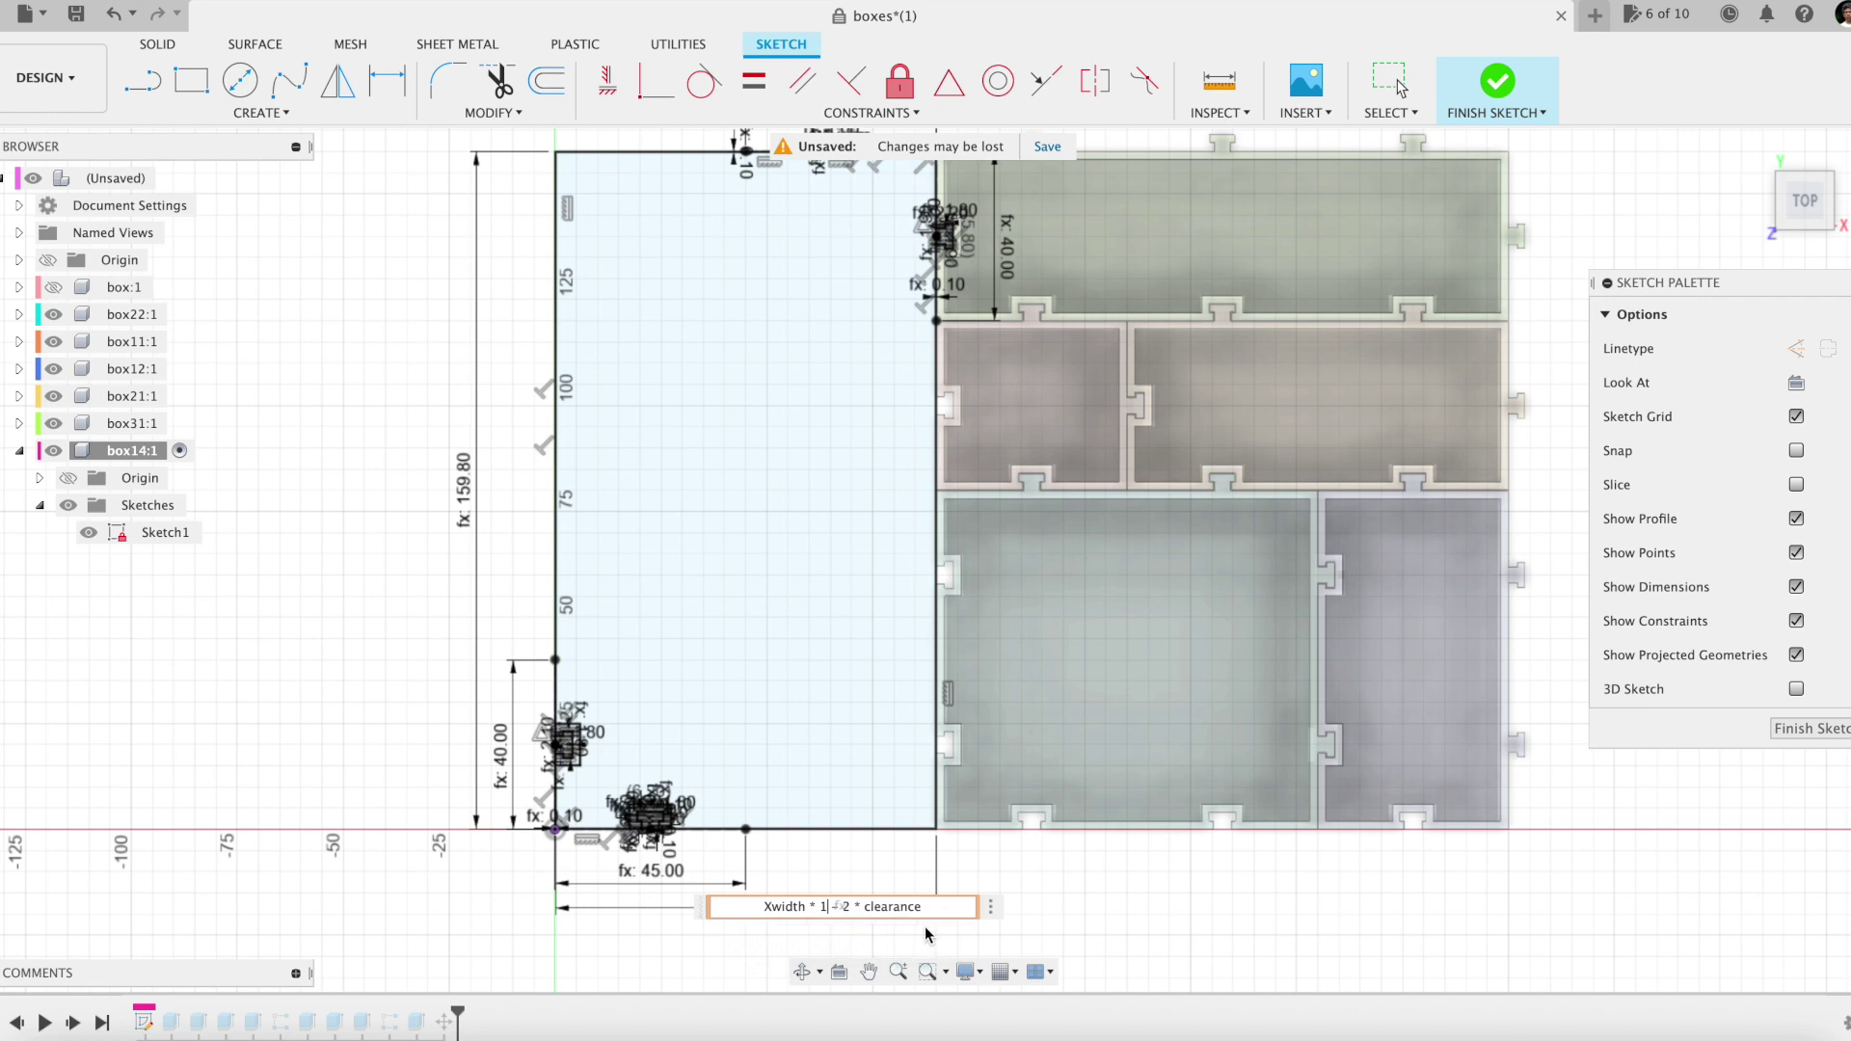
pyautogui.press('Return')
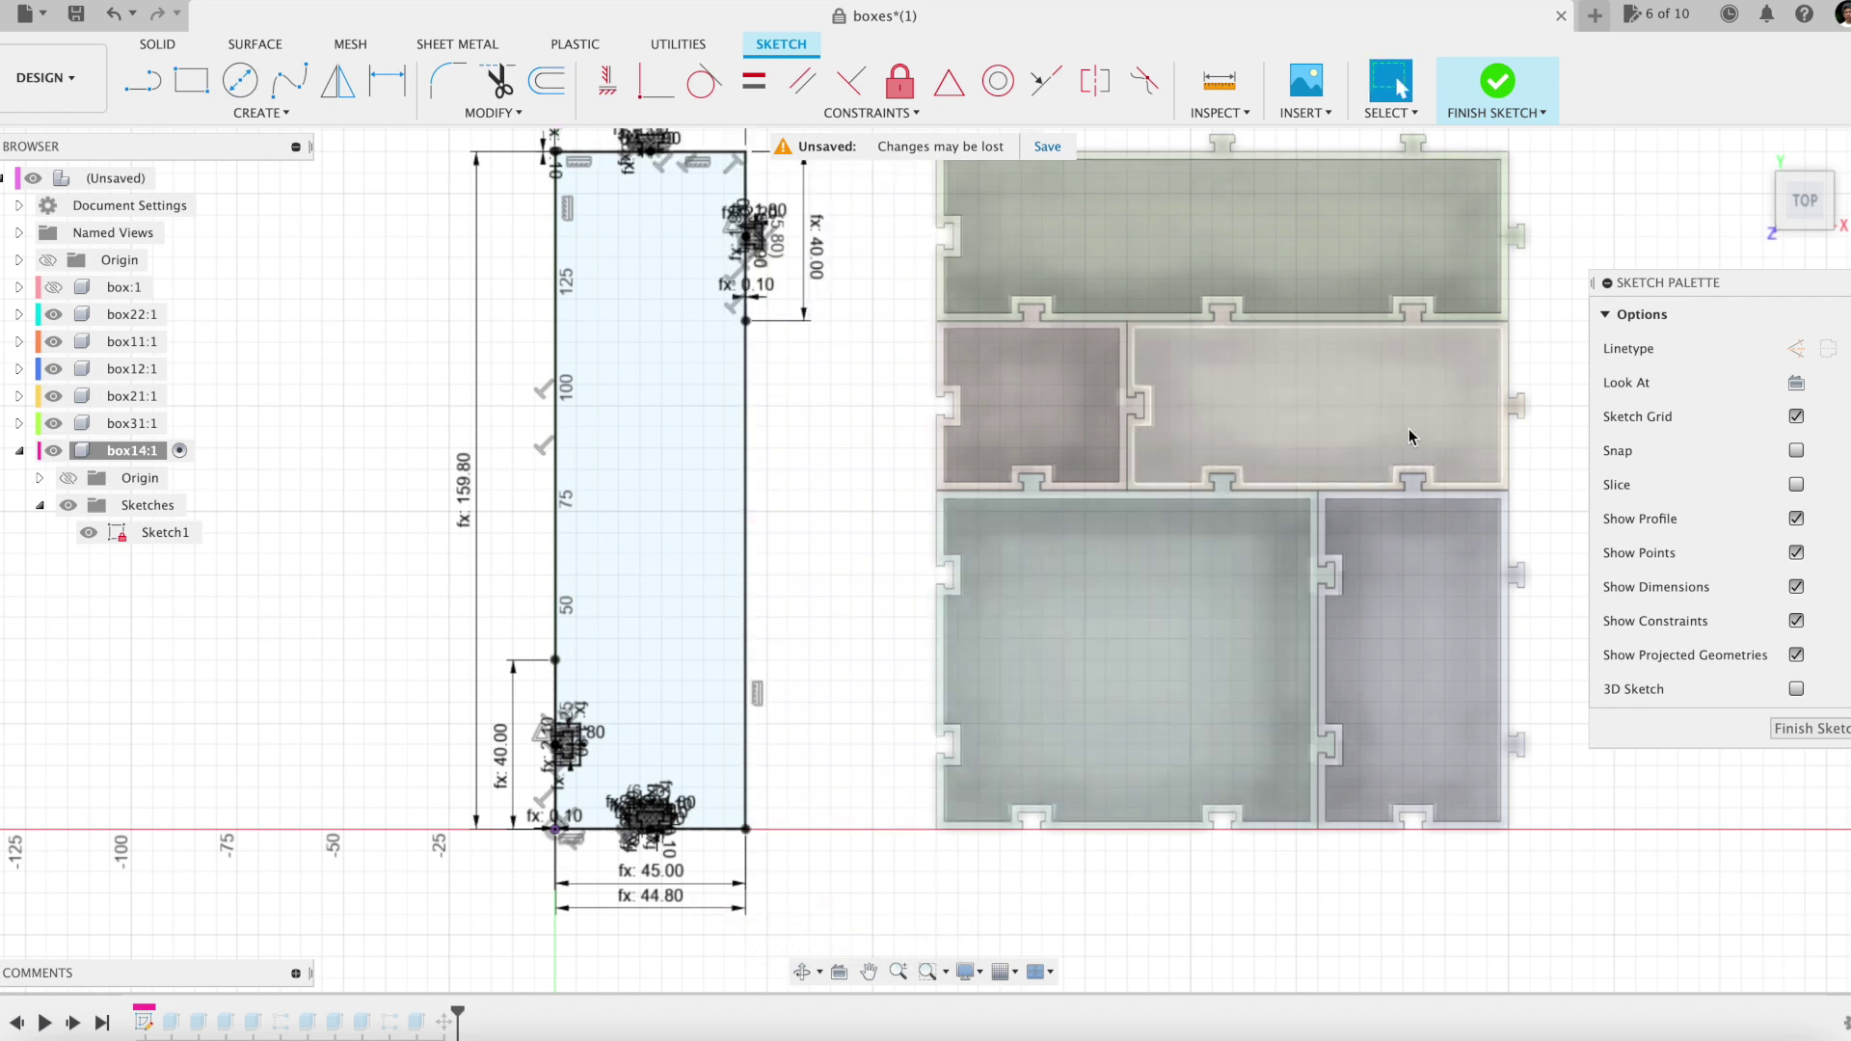
pyautogui.click(1497, 83)
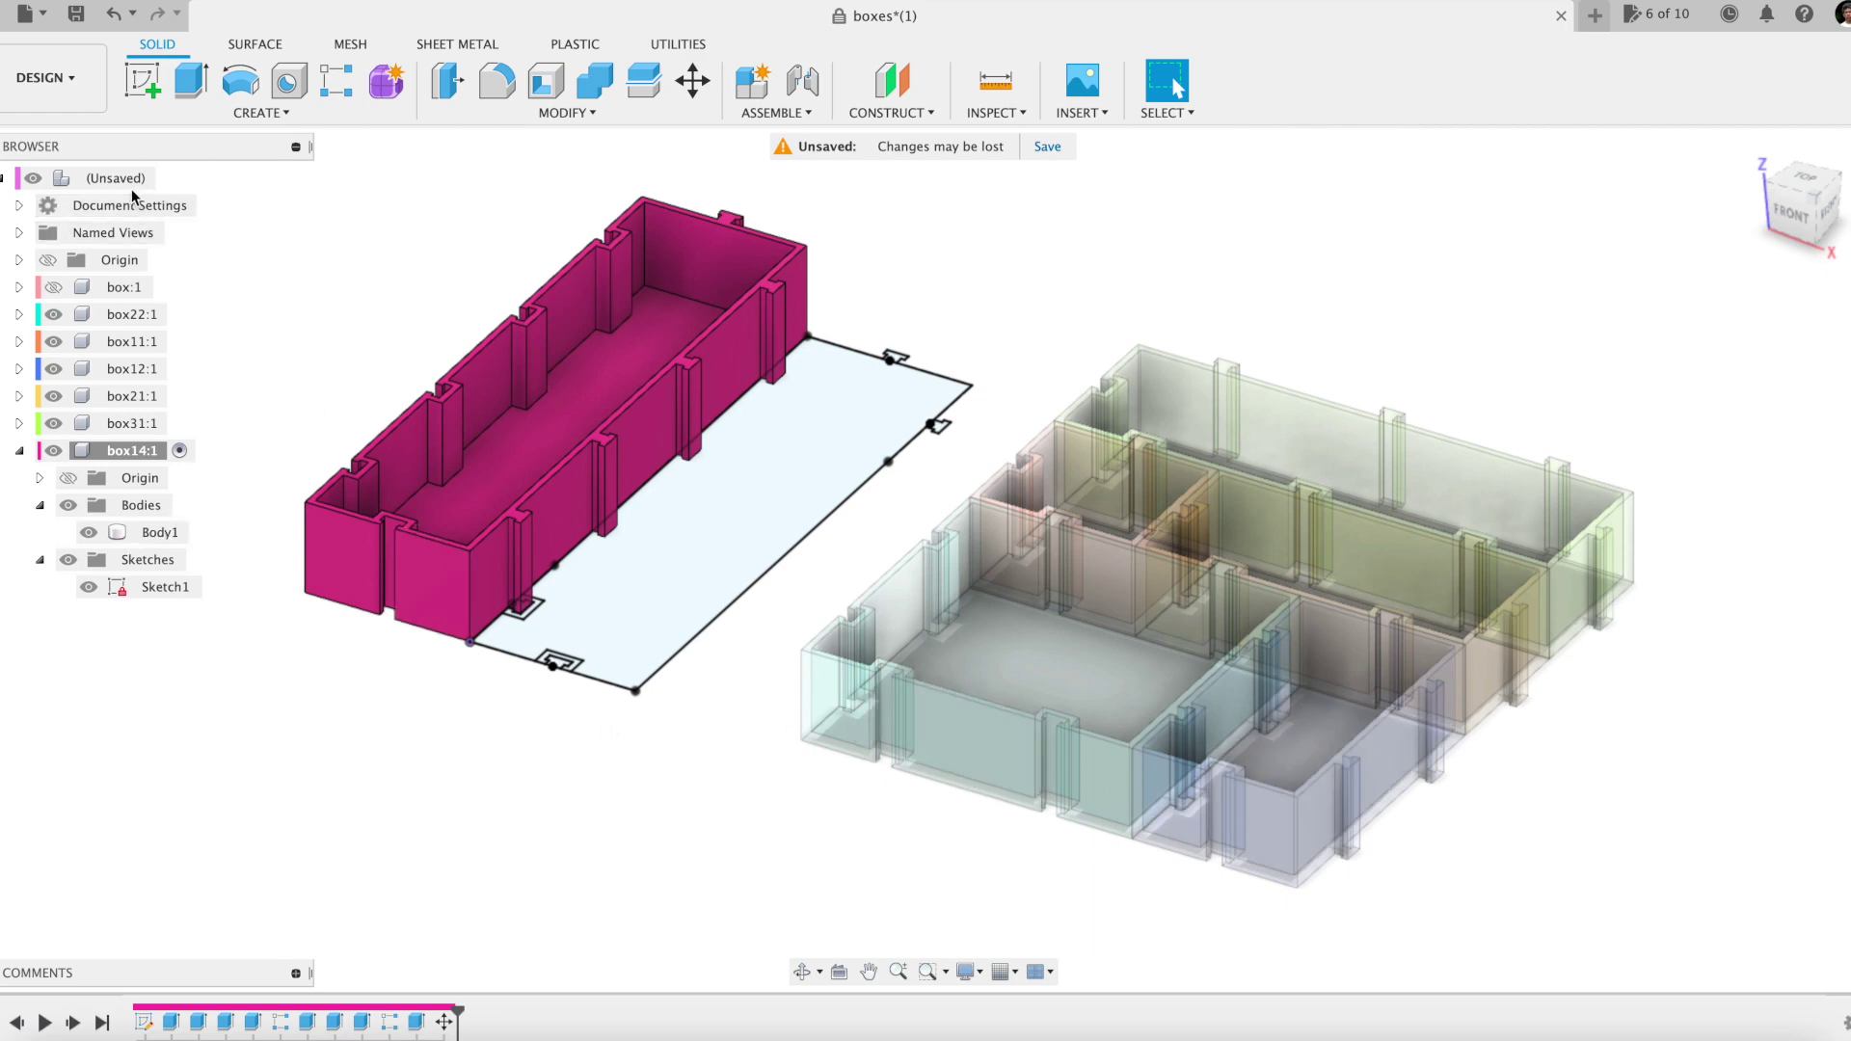
# Activate the root component, show box:1 again, and collapse box14's tree
pyautogui.click(171, 178)
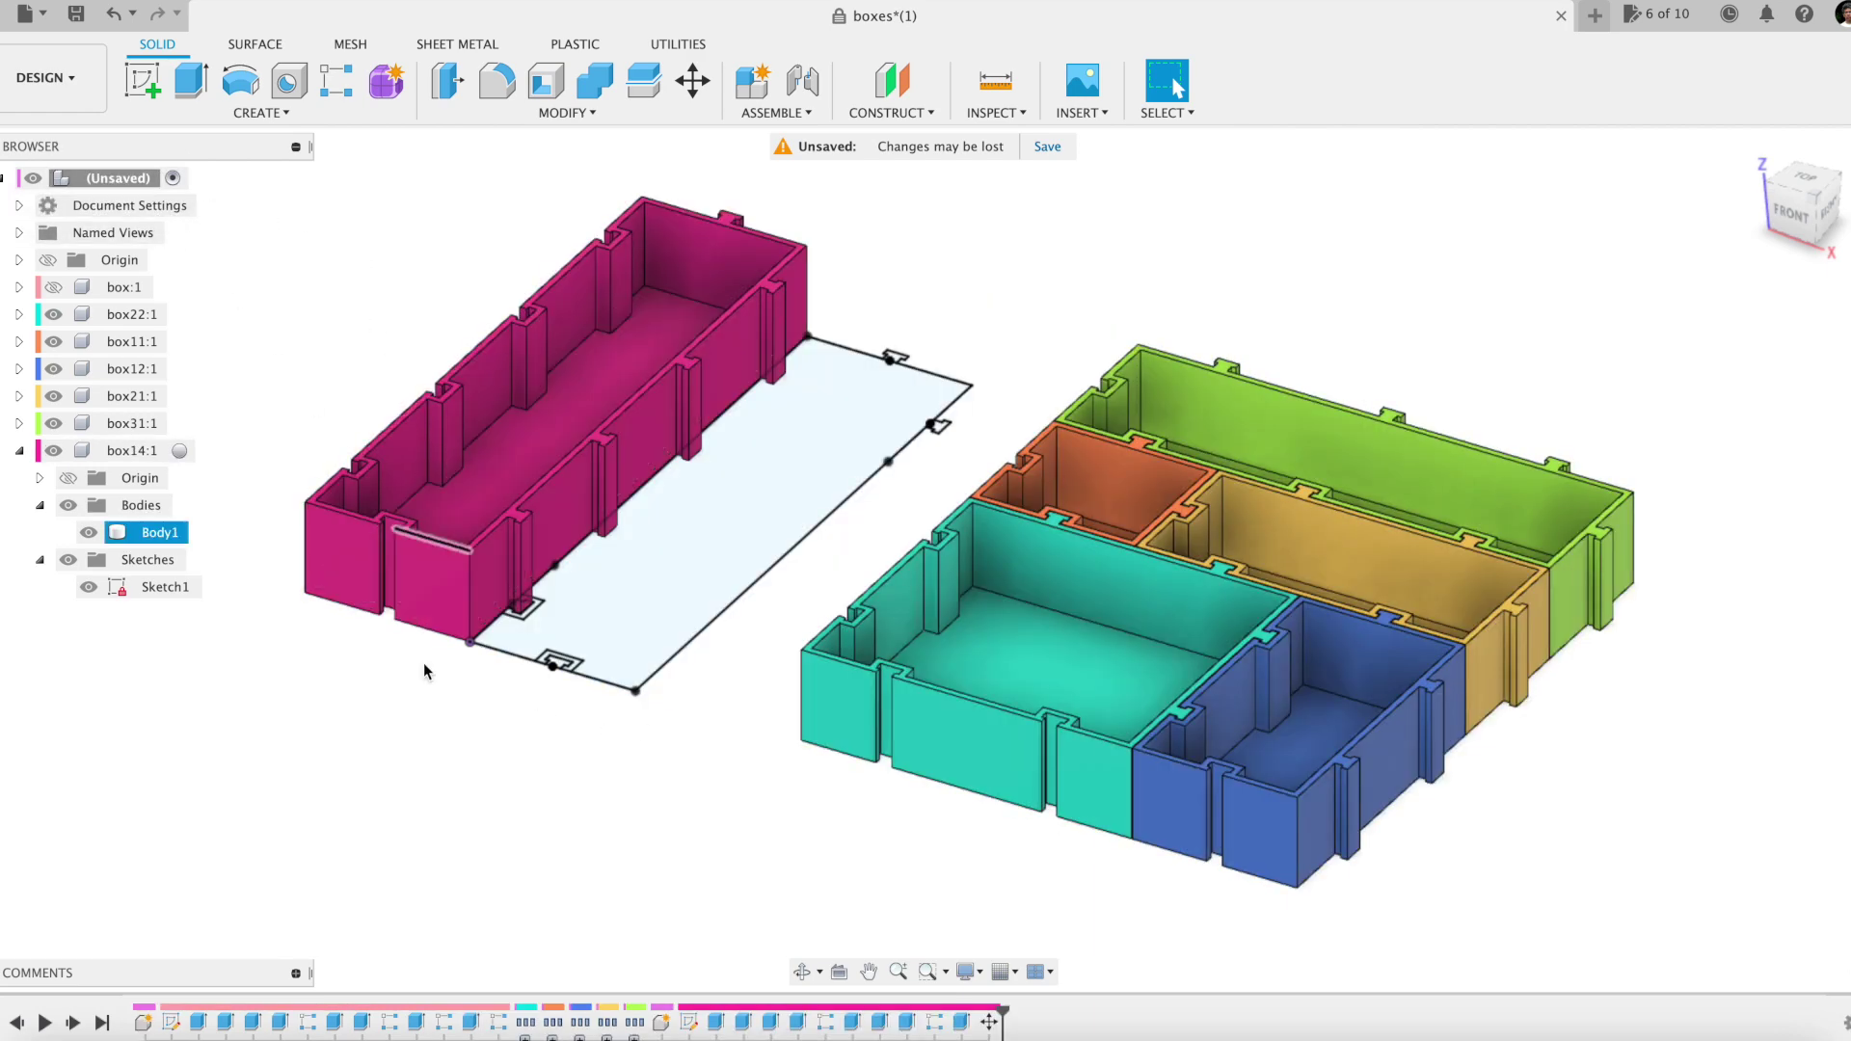
pyautogui.keyDown('shift'); pyautogui.moveTo(505, 822); pyautogui.dragTo(515, 818, button='middle'); pyautogui.keyUp('shift')
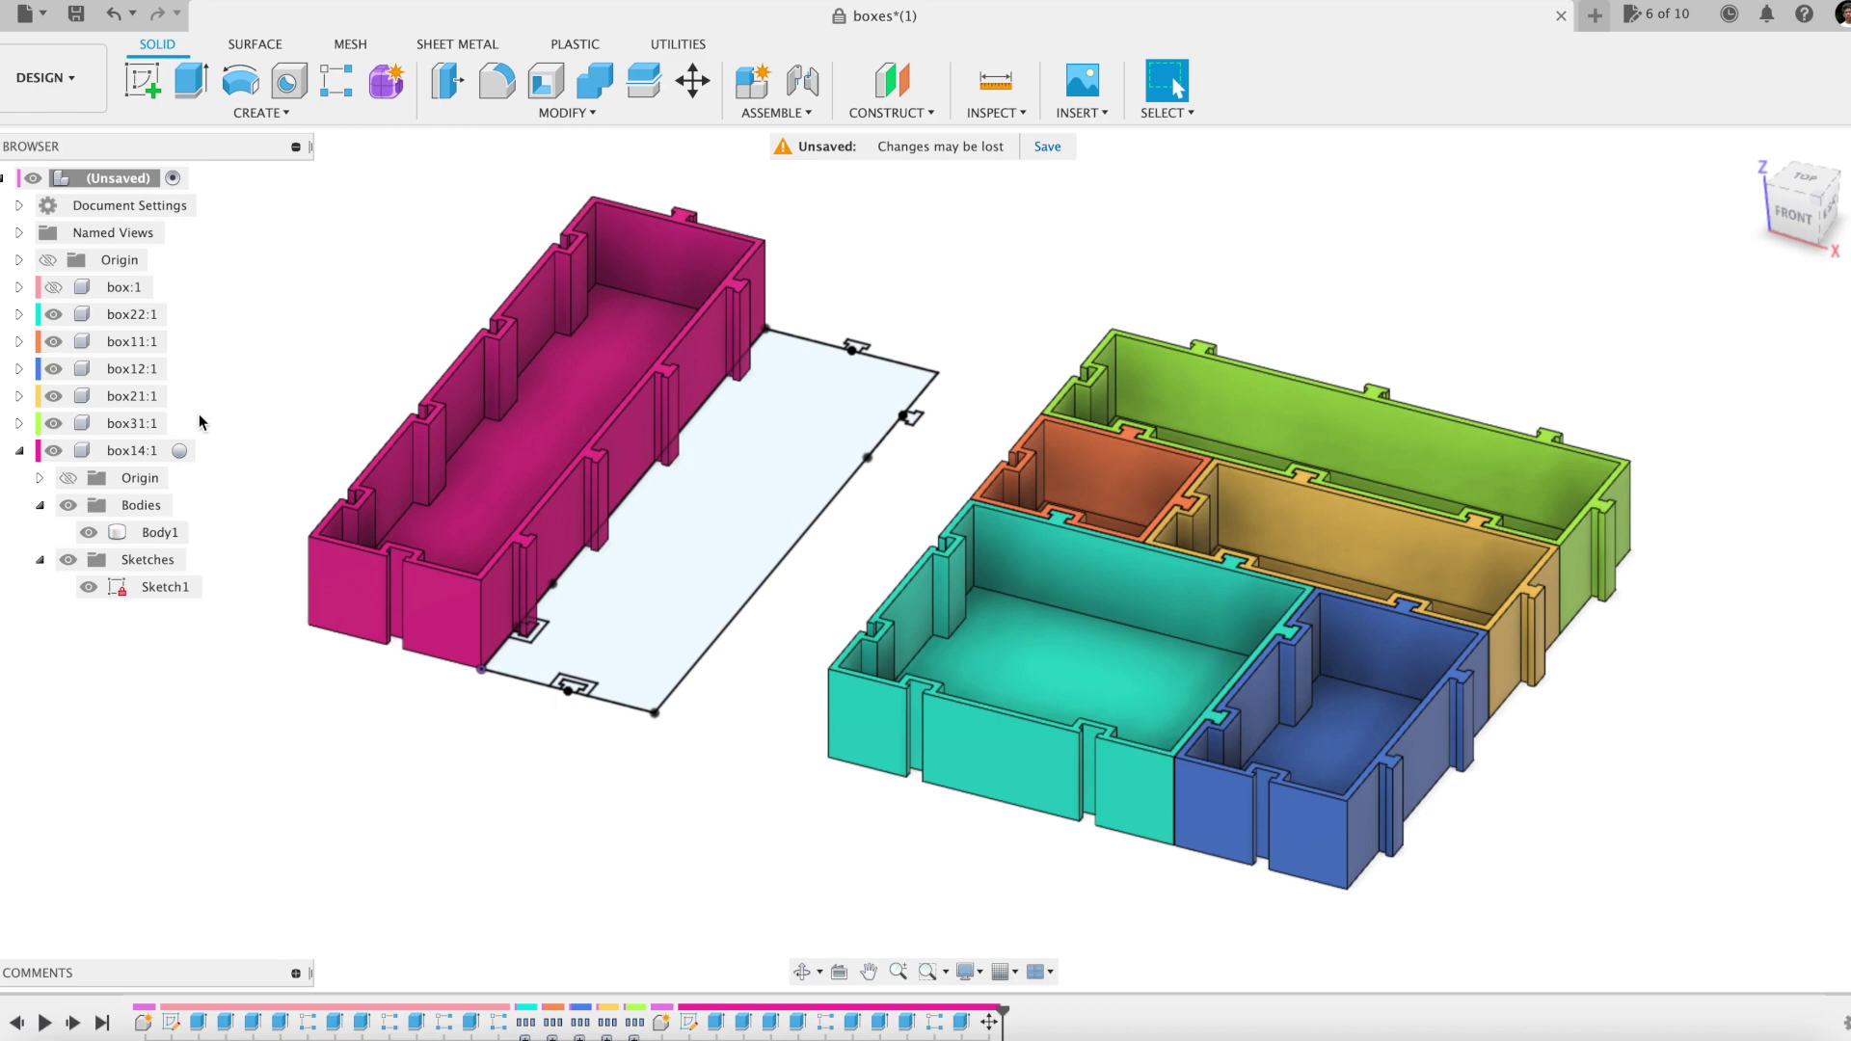
pyautogui.click(53, 286)
pyautogui.keyDown('shift'); pyautogui.moveTo(369, 401); pyautogui.dragTo(417, 413, button='middle'); pyautogui.keyUp('shift')
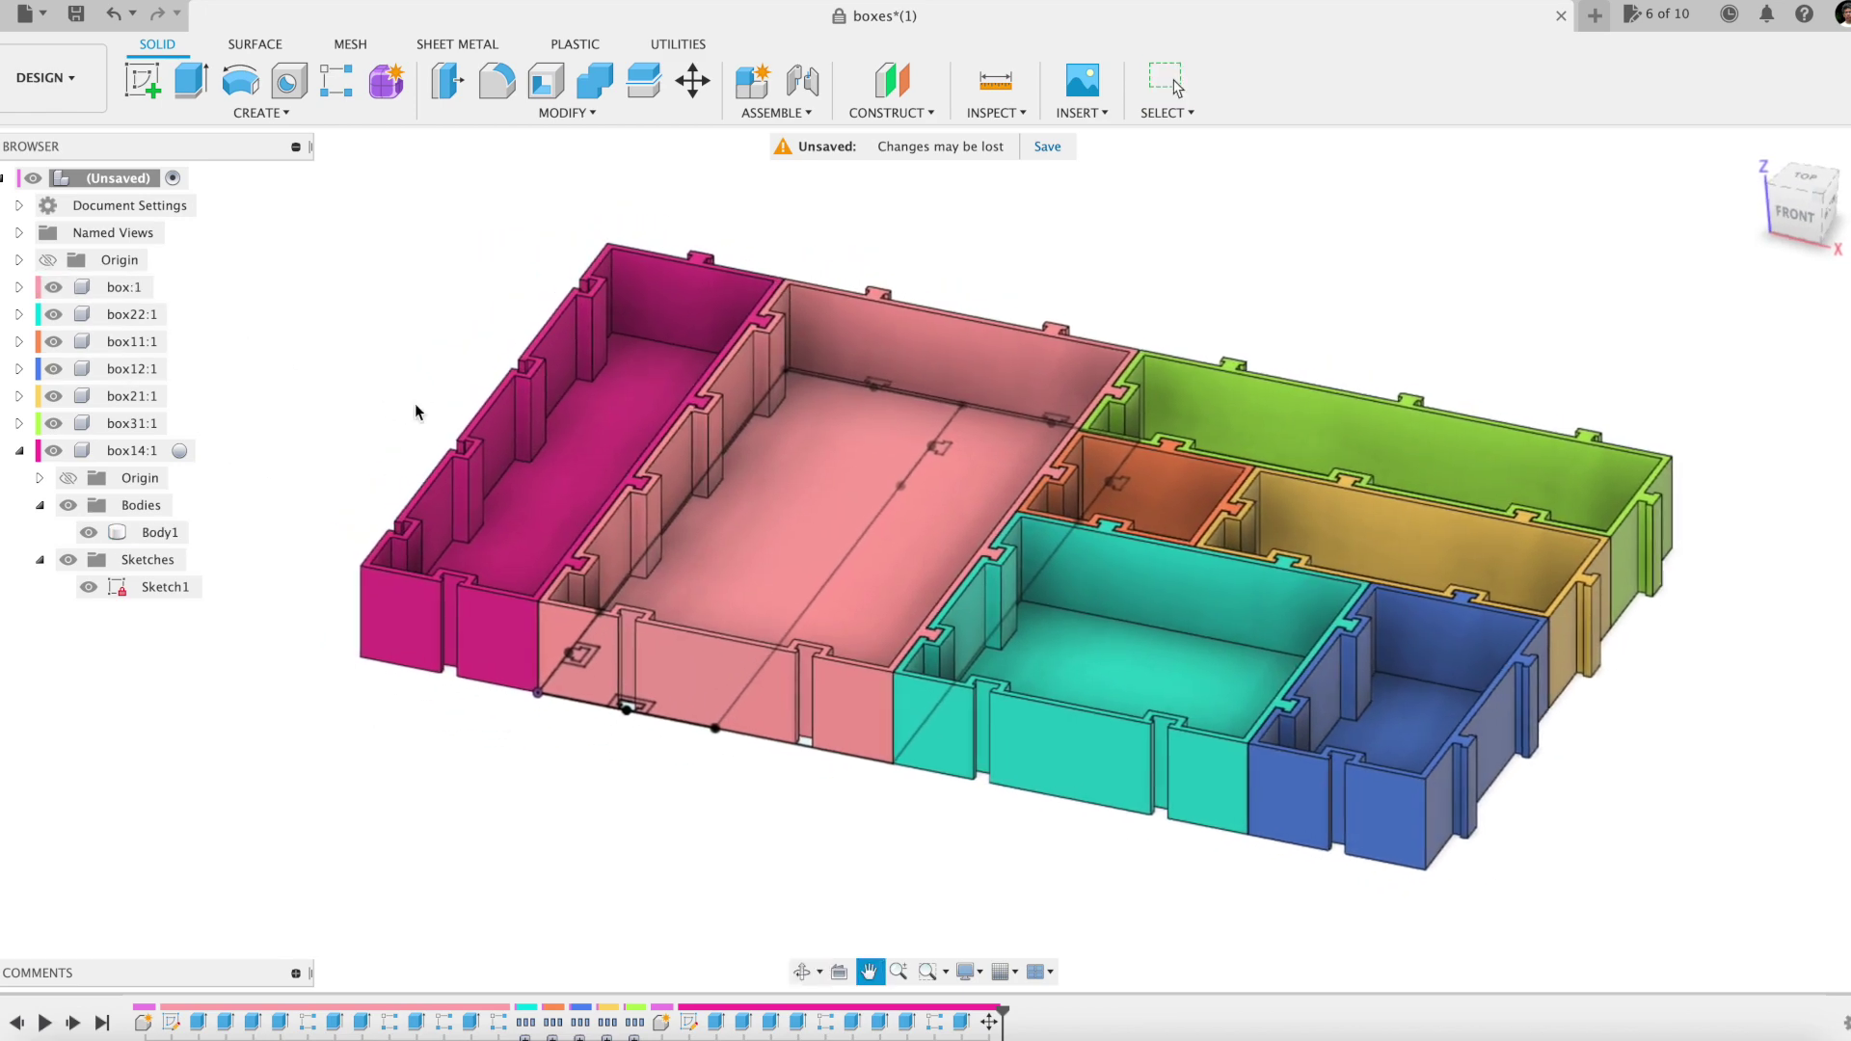
pyautogui.click(19, 450)
# Copy the box11 component
pyautogui.click(126, 343)
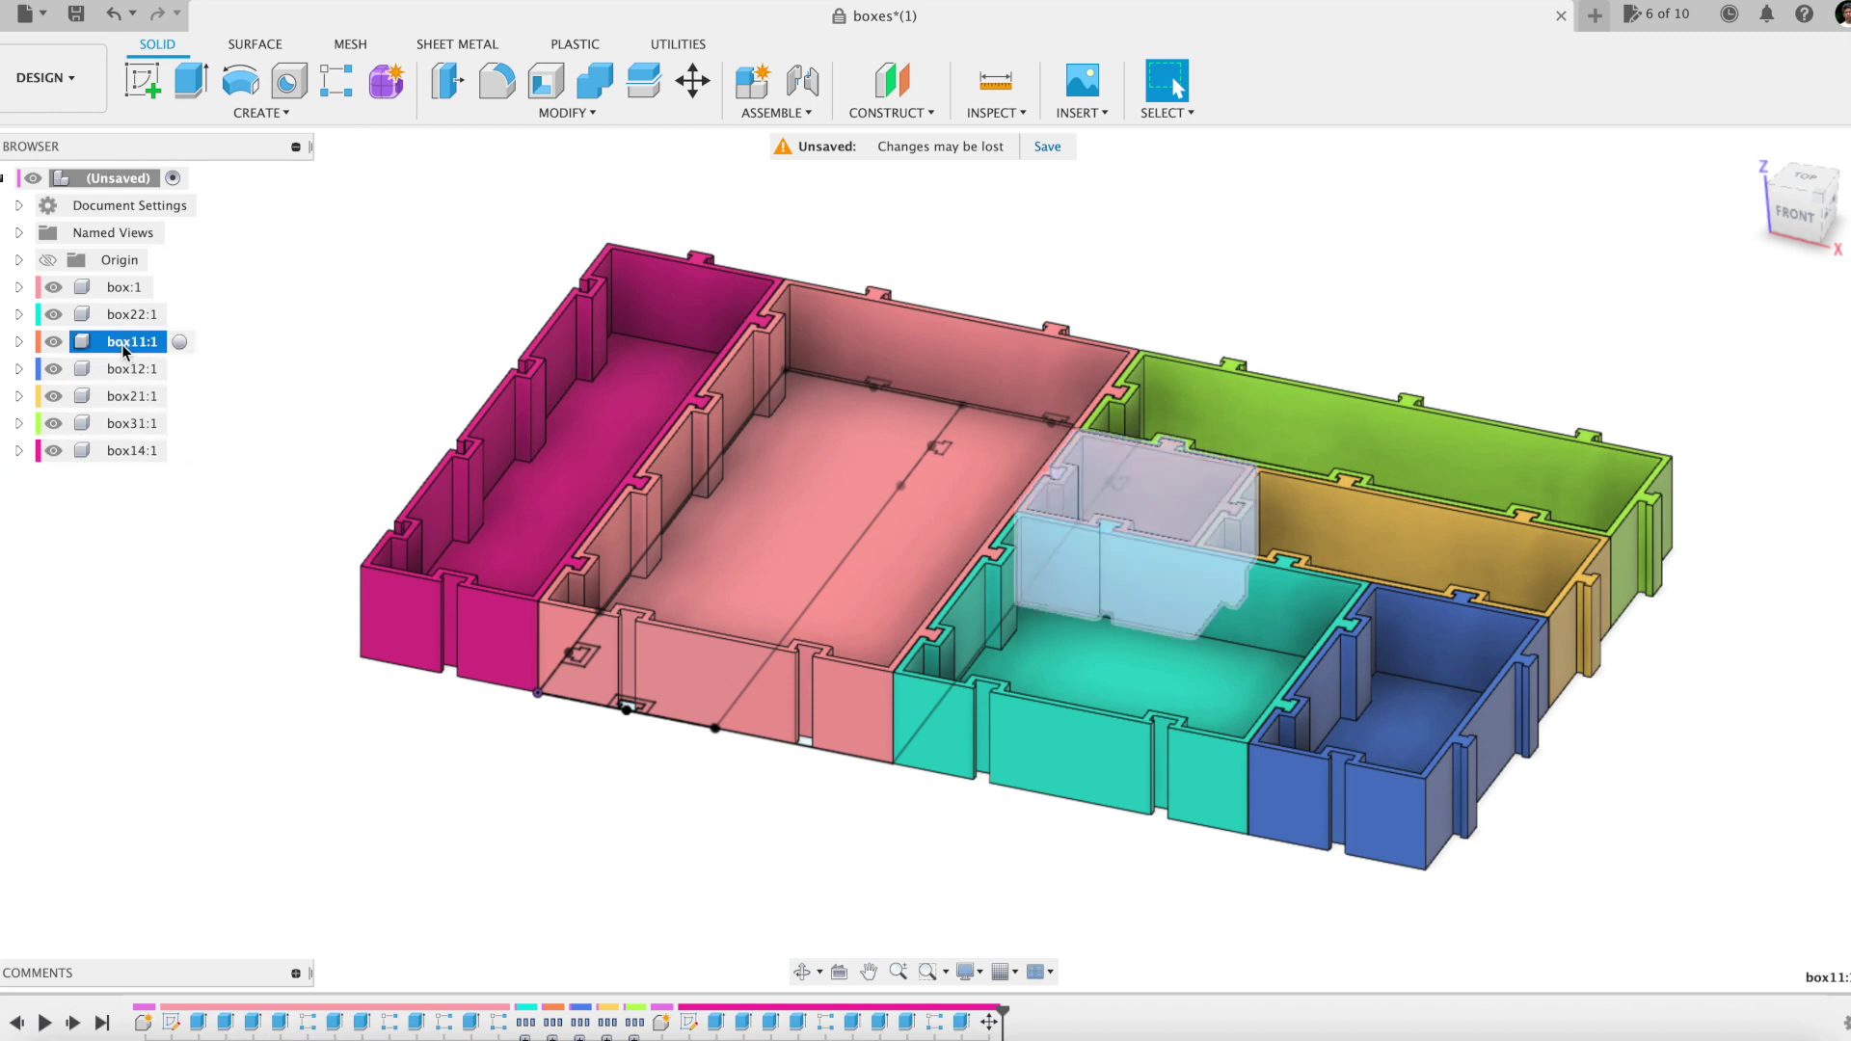
pyautogui.rightClick(126, 345)
pyautogui.click(159, 357)
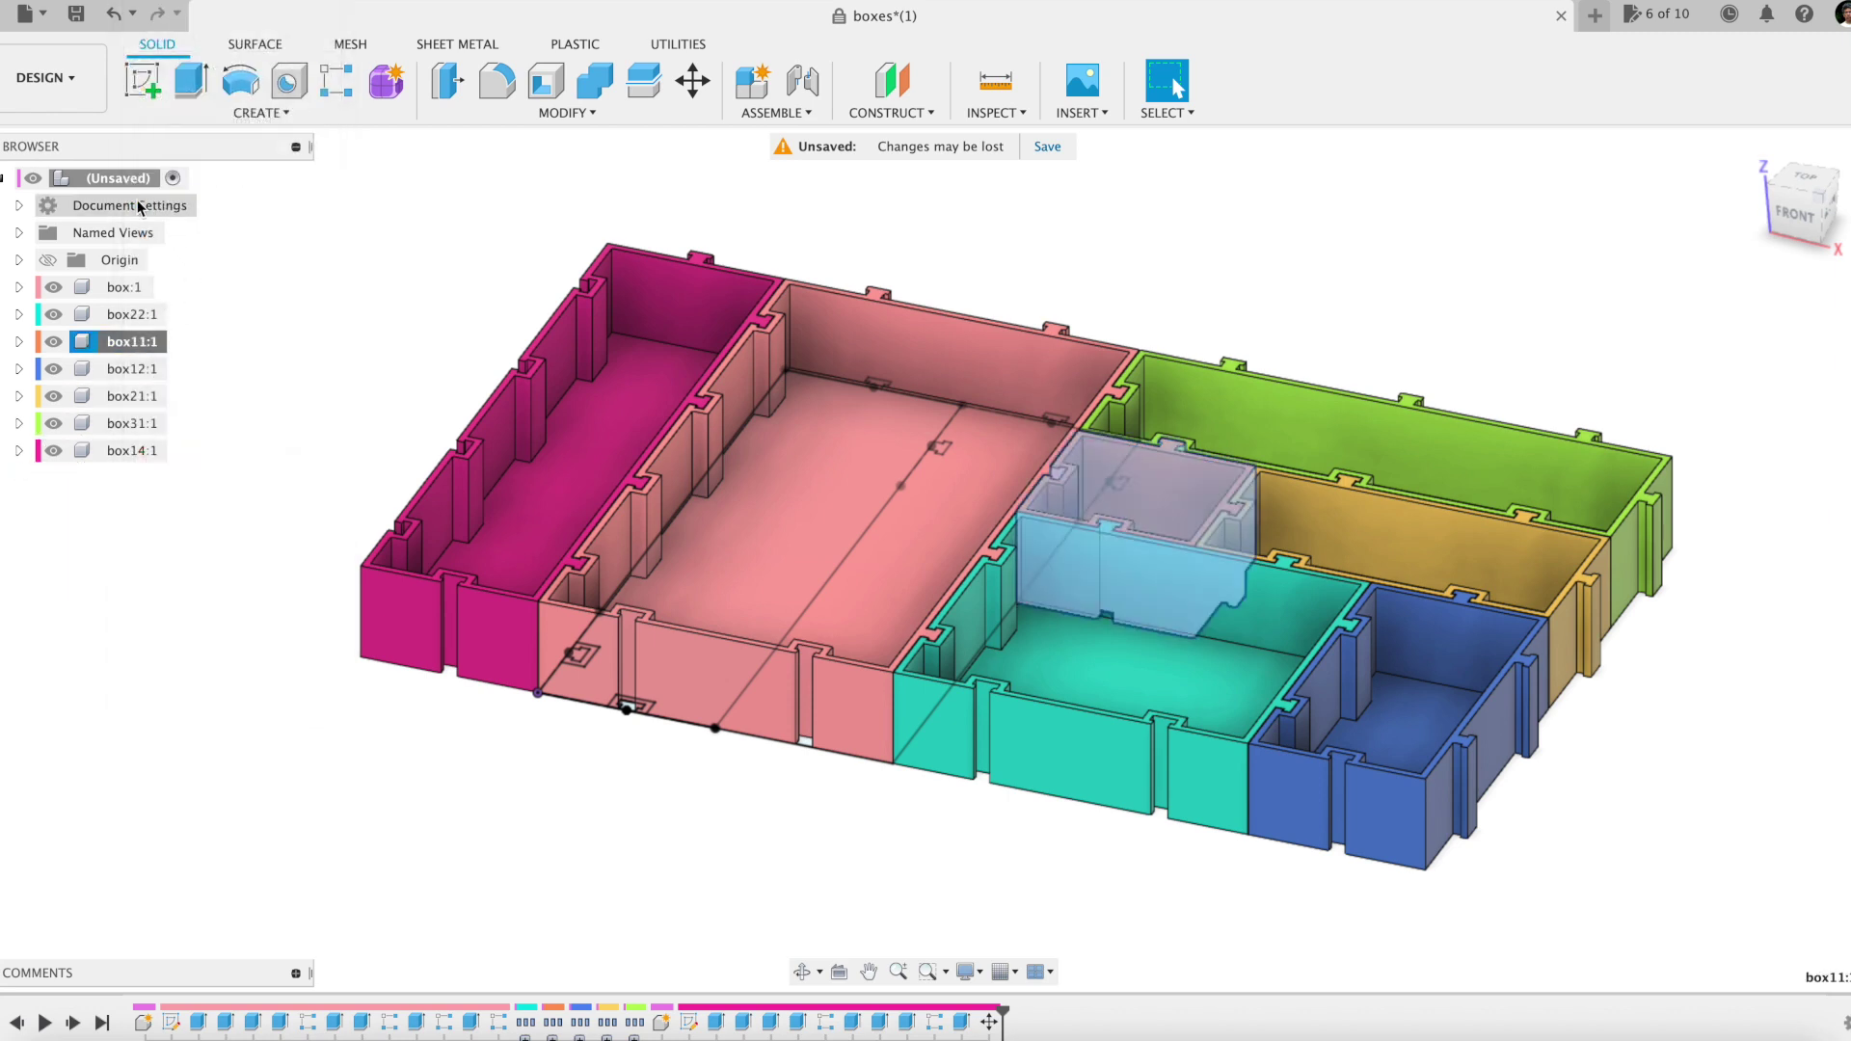
# Paste box11 into the root as new component box11 (1), skip the move, and activate it
pyautogui.rightClick(155, 181)
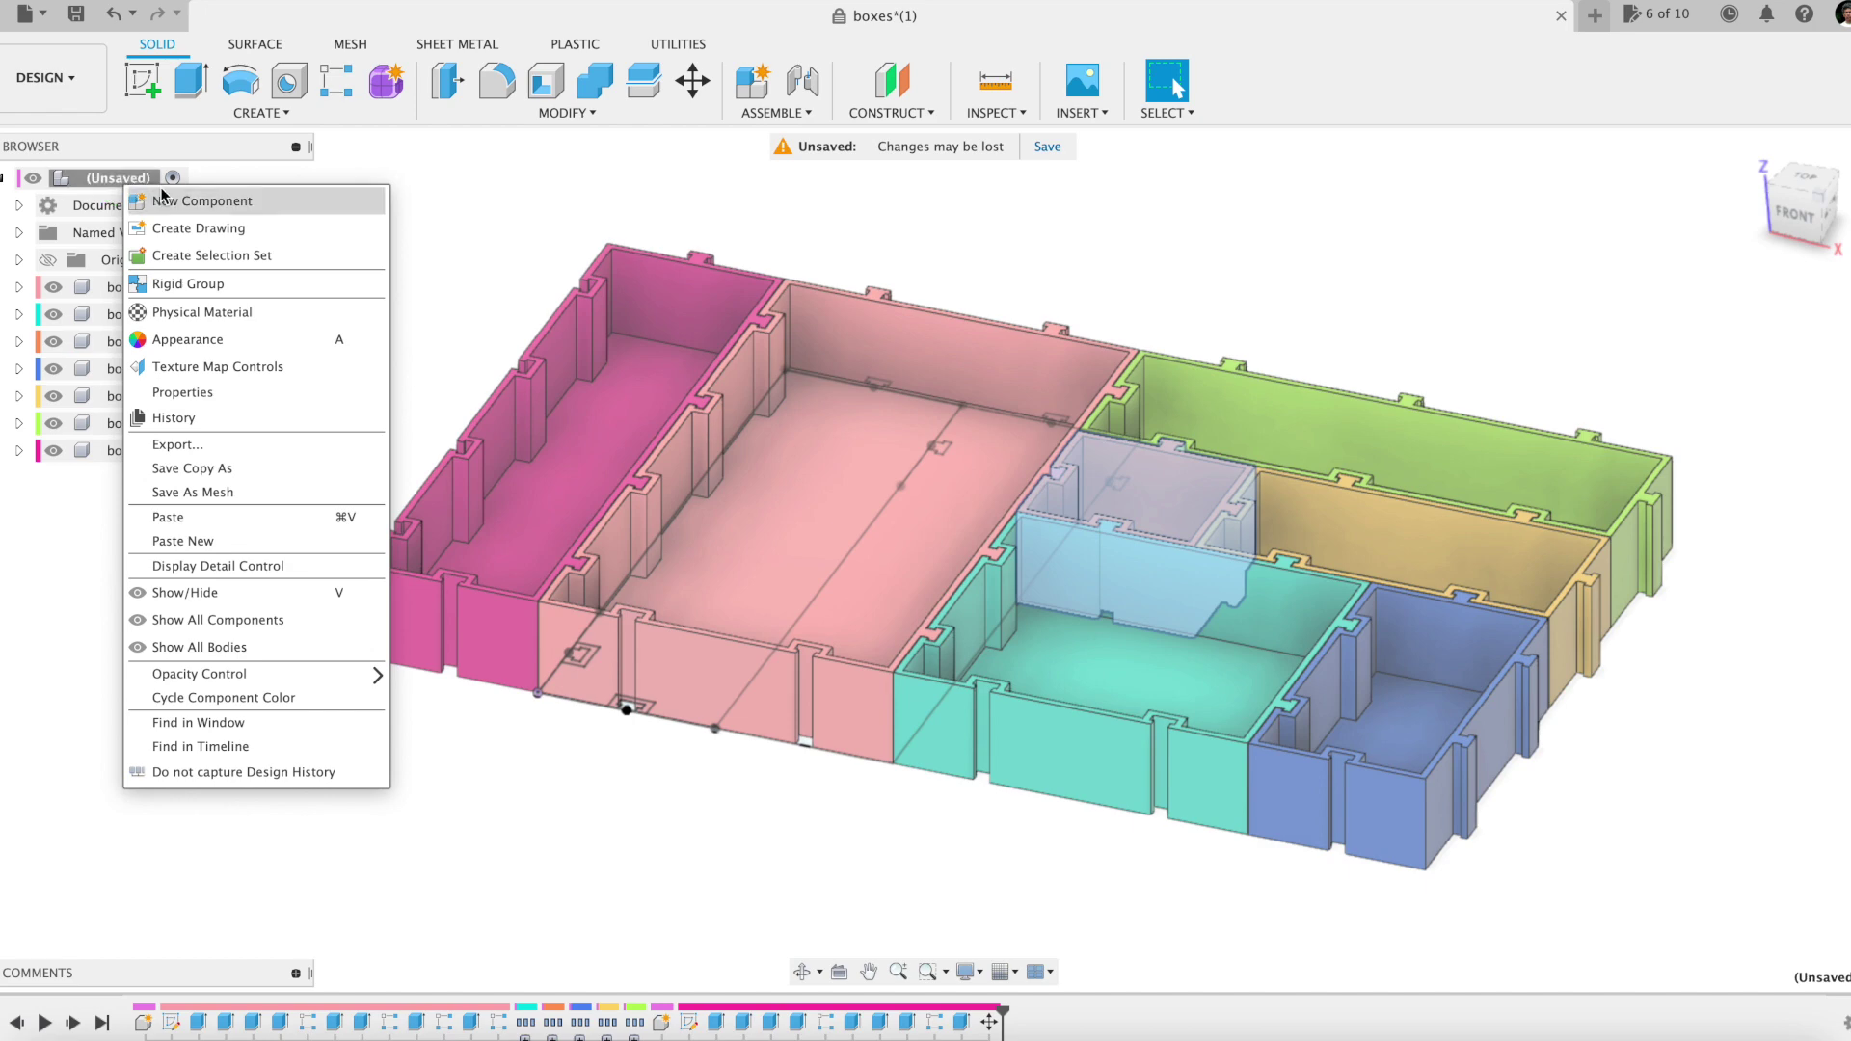
pyautogui.click(189, 541)
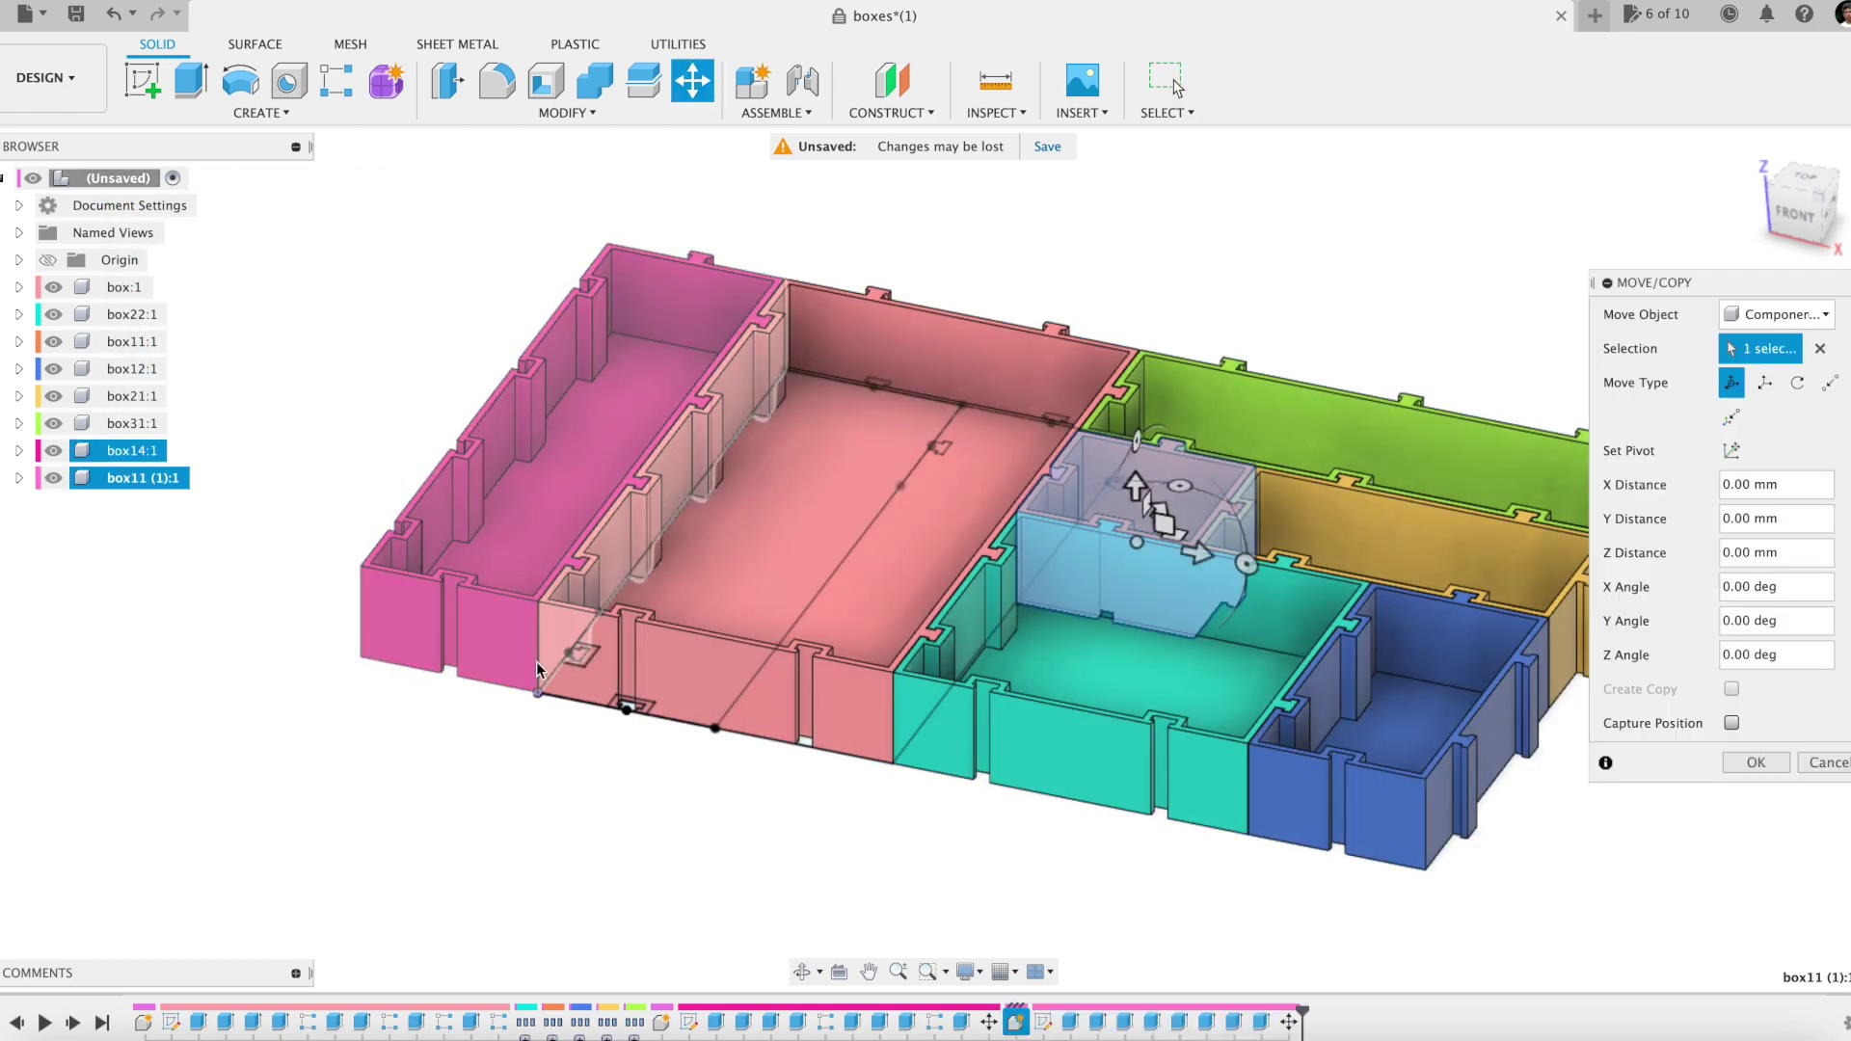
pyautogui.click(1816, 764)
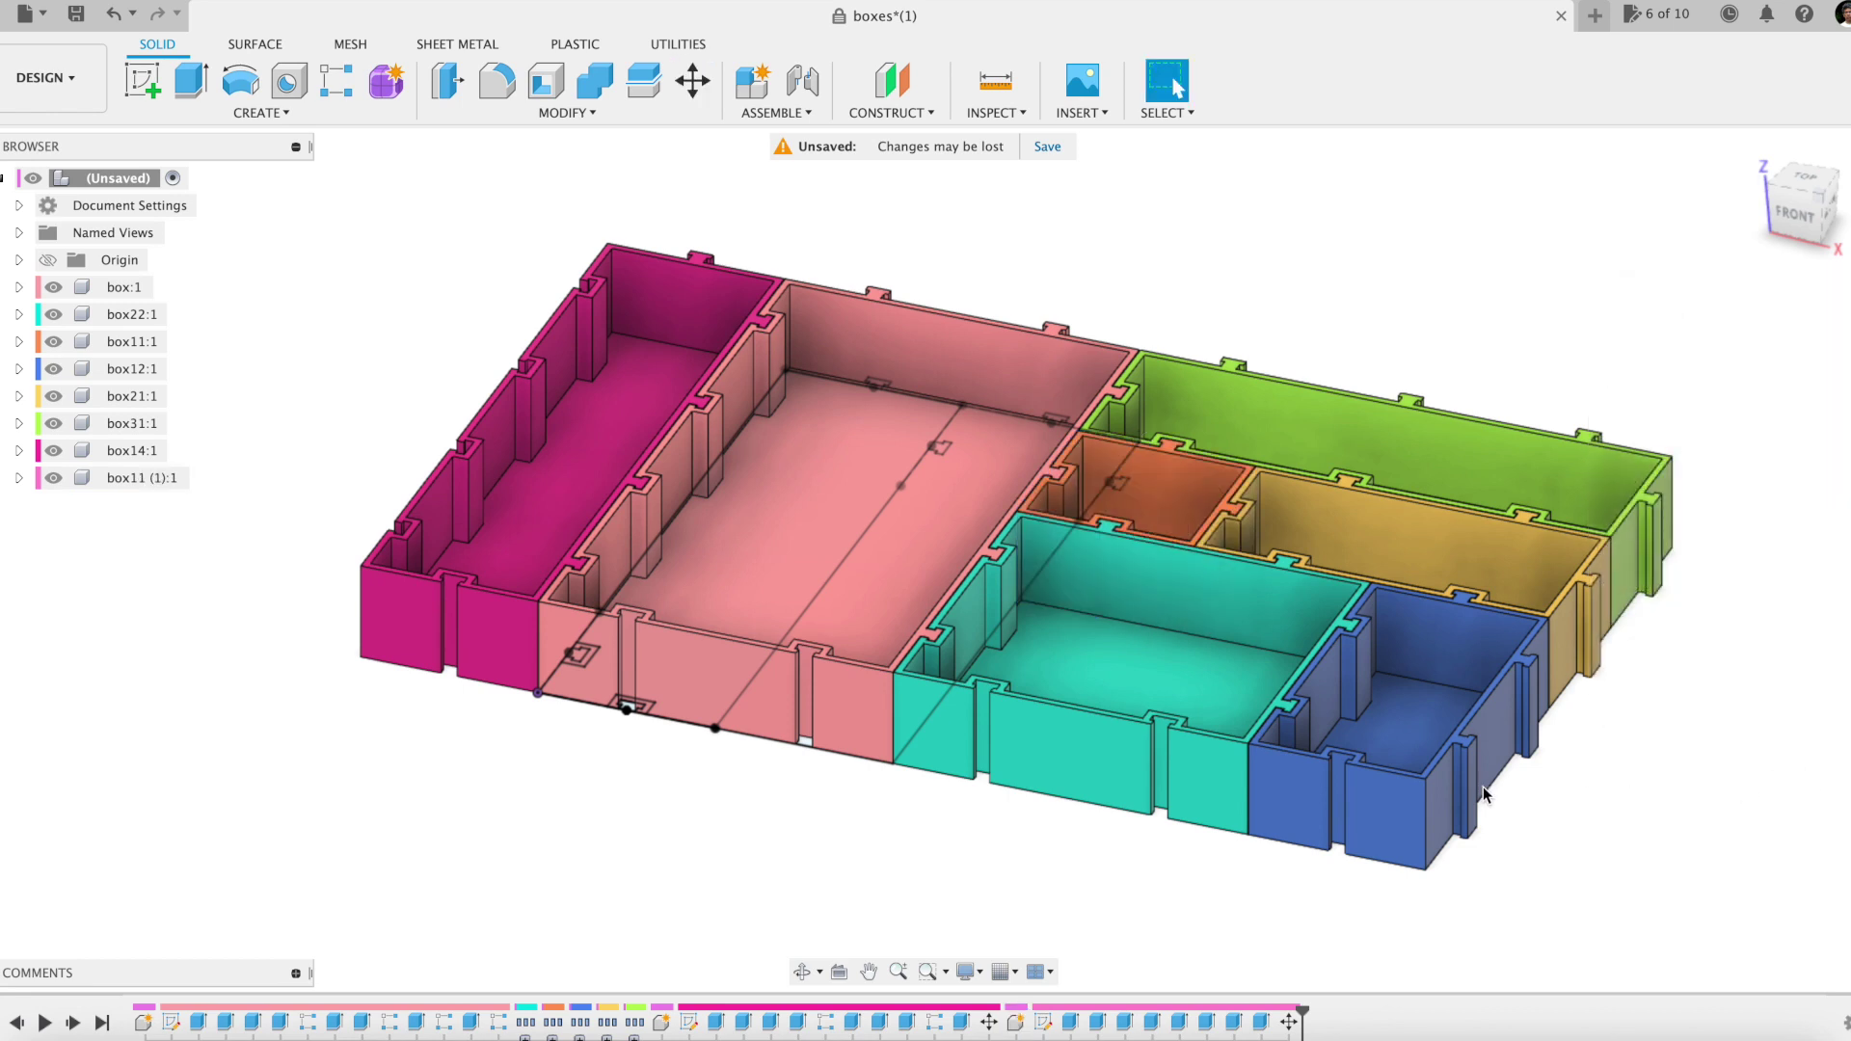
pyautogui.click(19, 478)
pyautogui.click(39, 533)
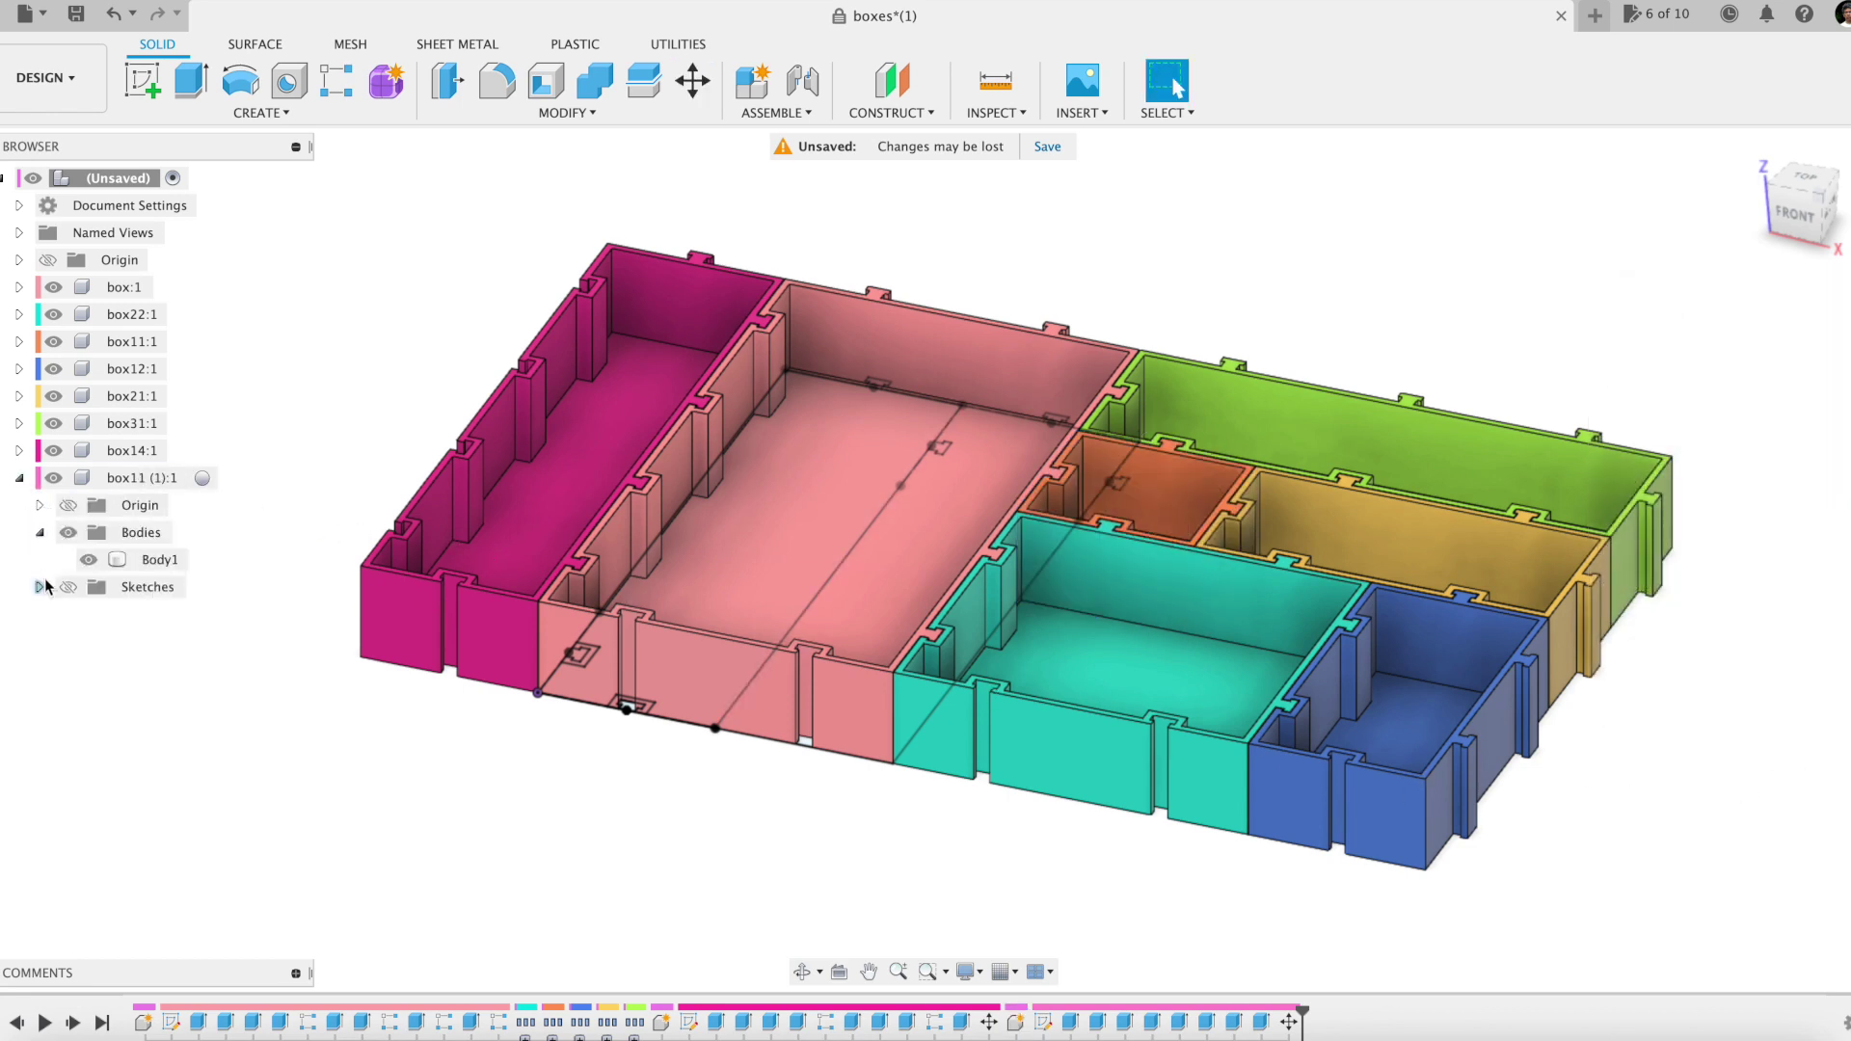
pyautogui.click(39, 587)
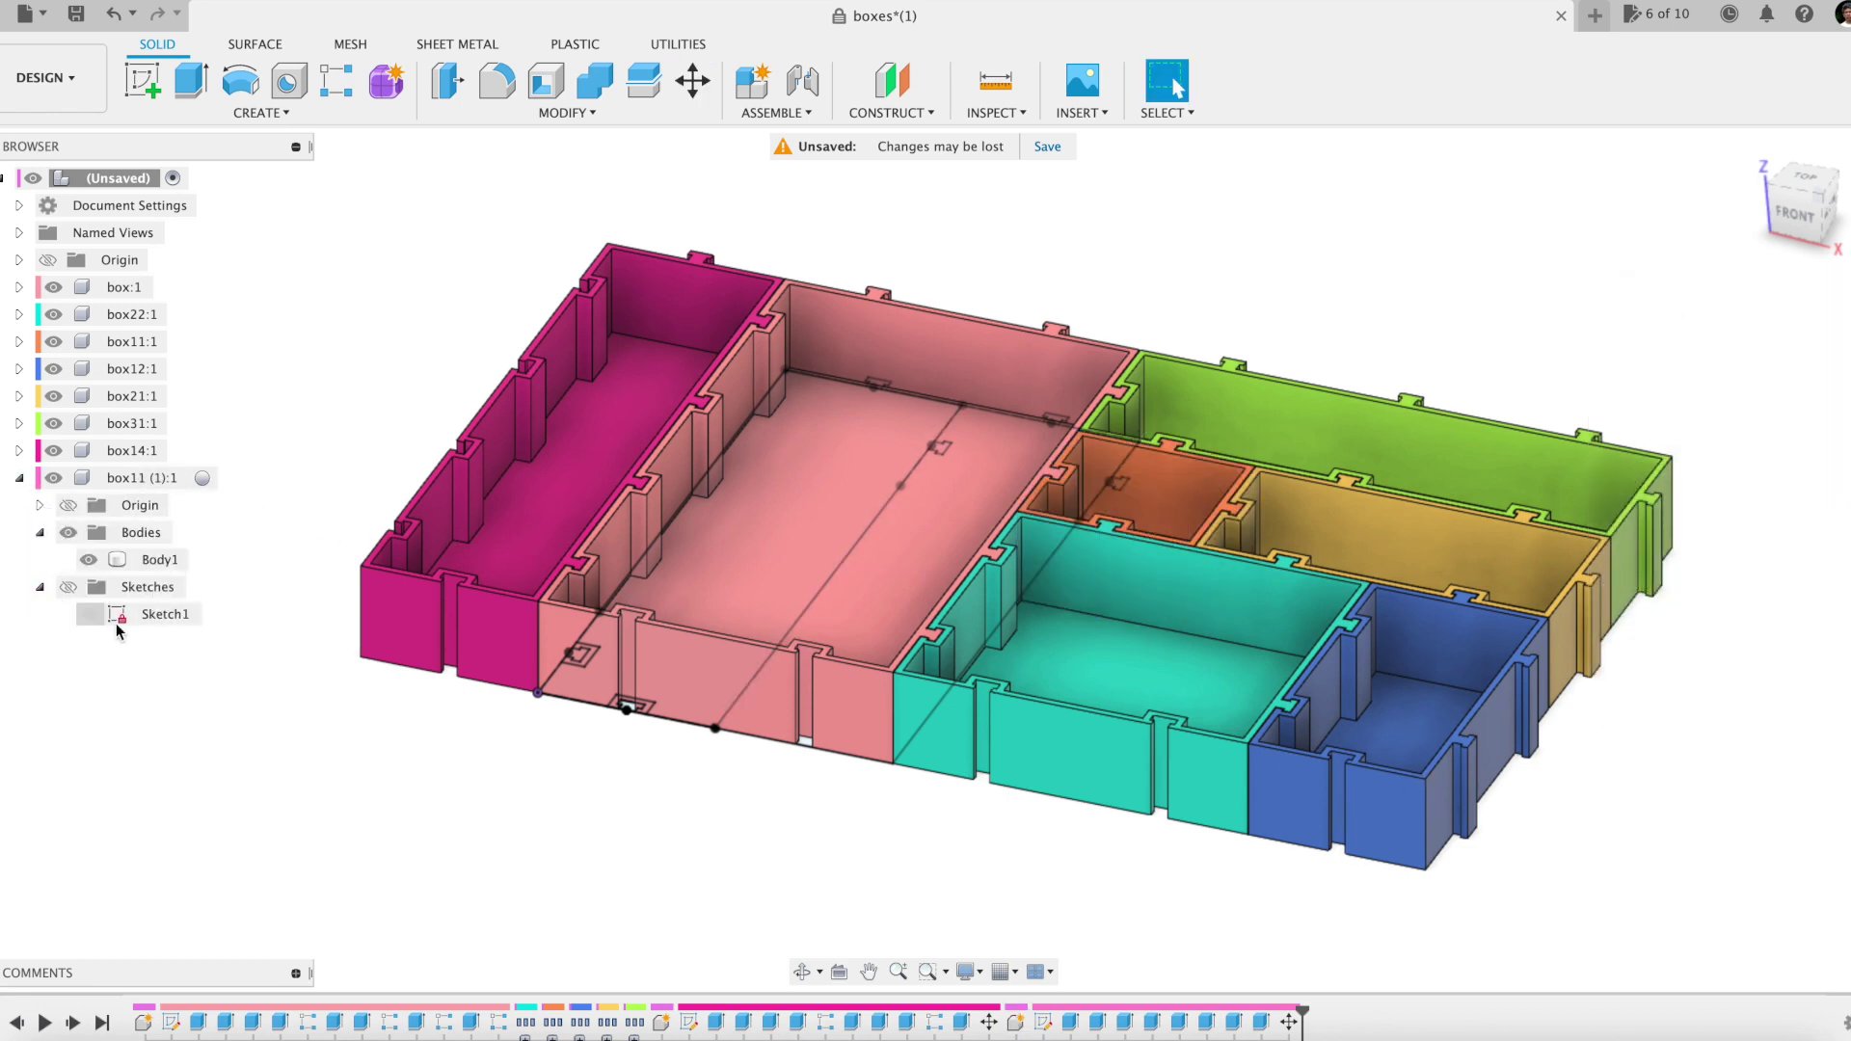
pyautogui.click(203, 478)
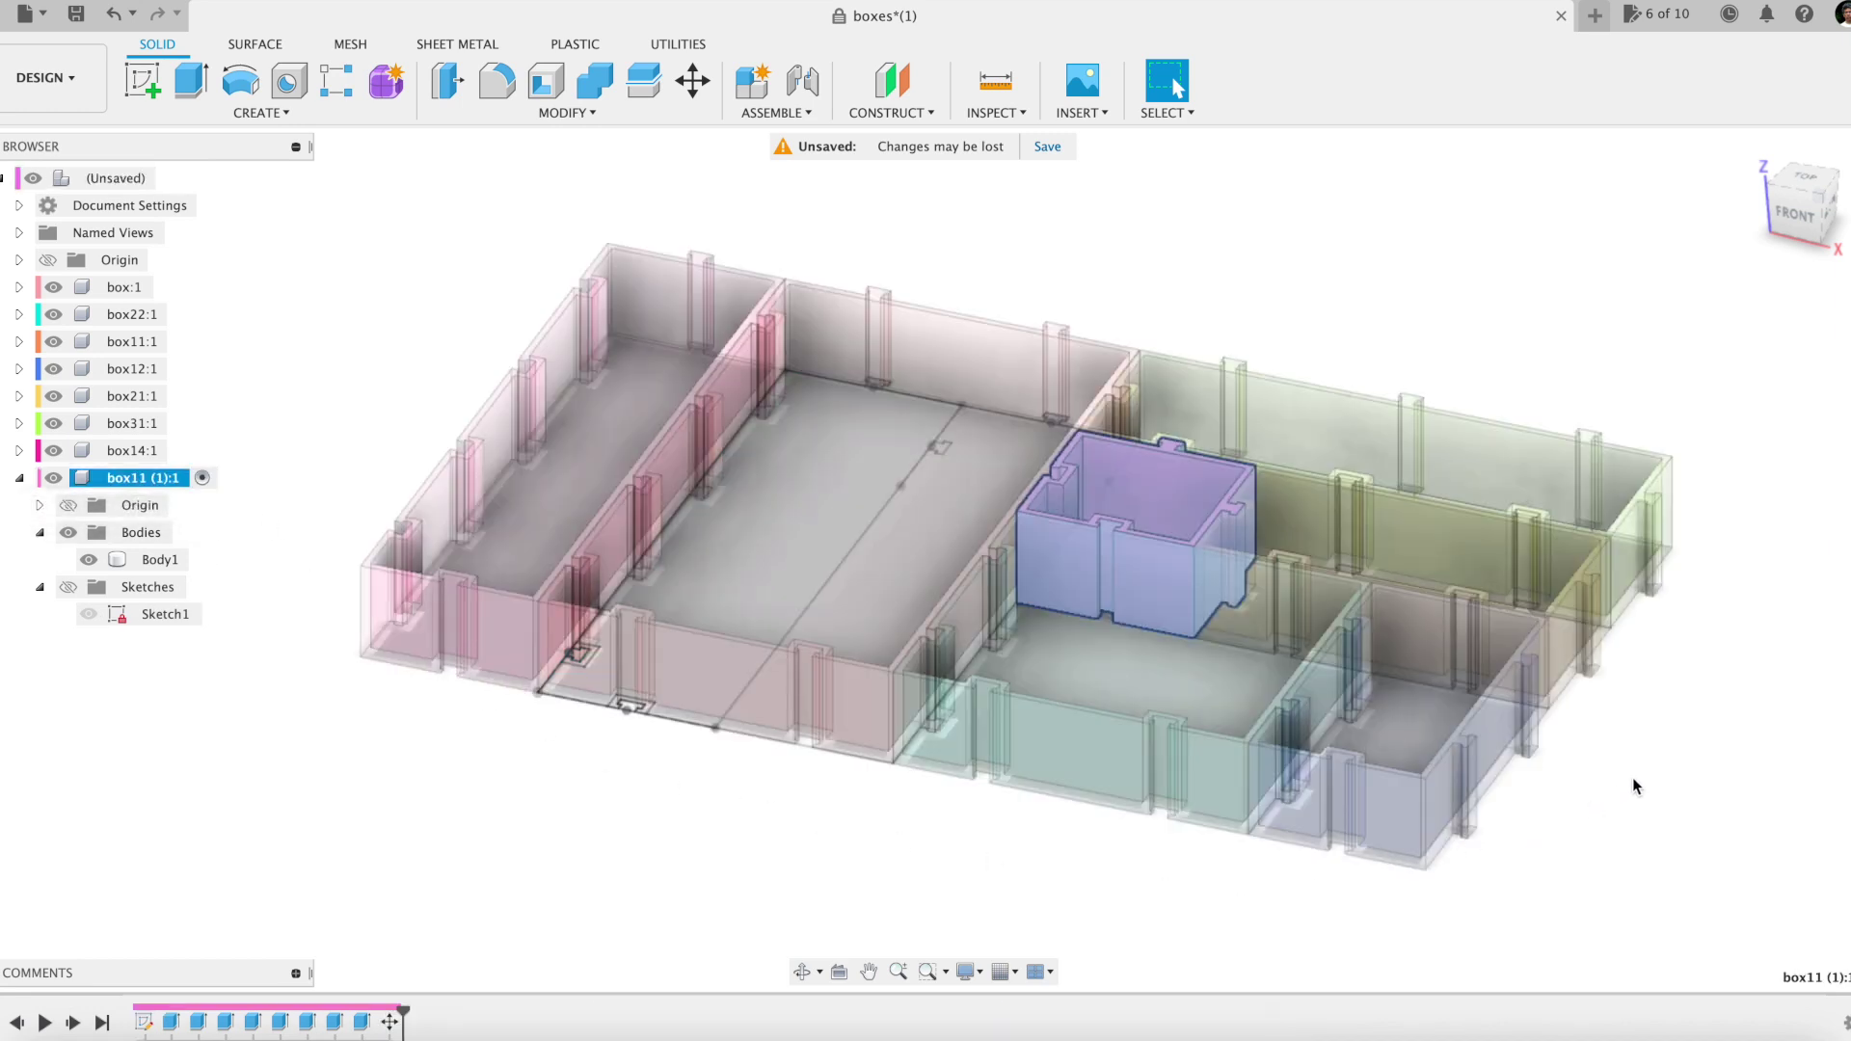
# Move Body1 of box11 (1) along Y by -Ywidth*3
pyautogui.press('m')
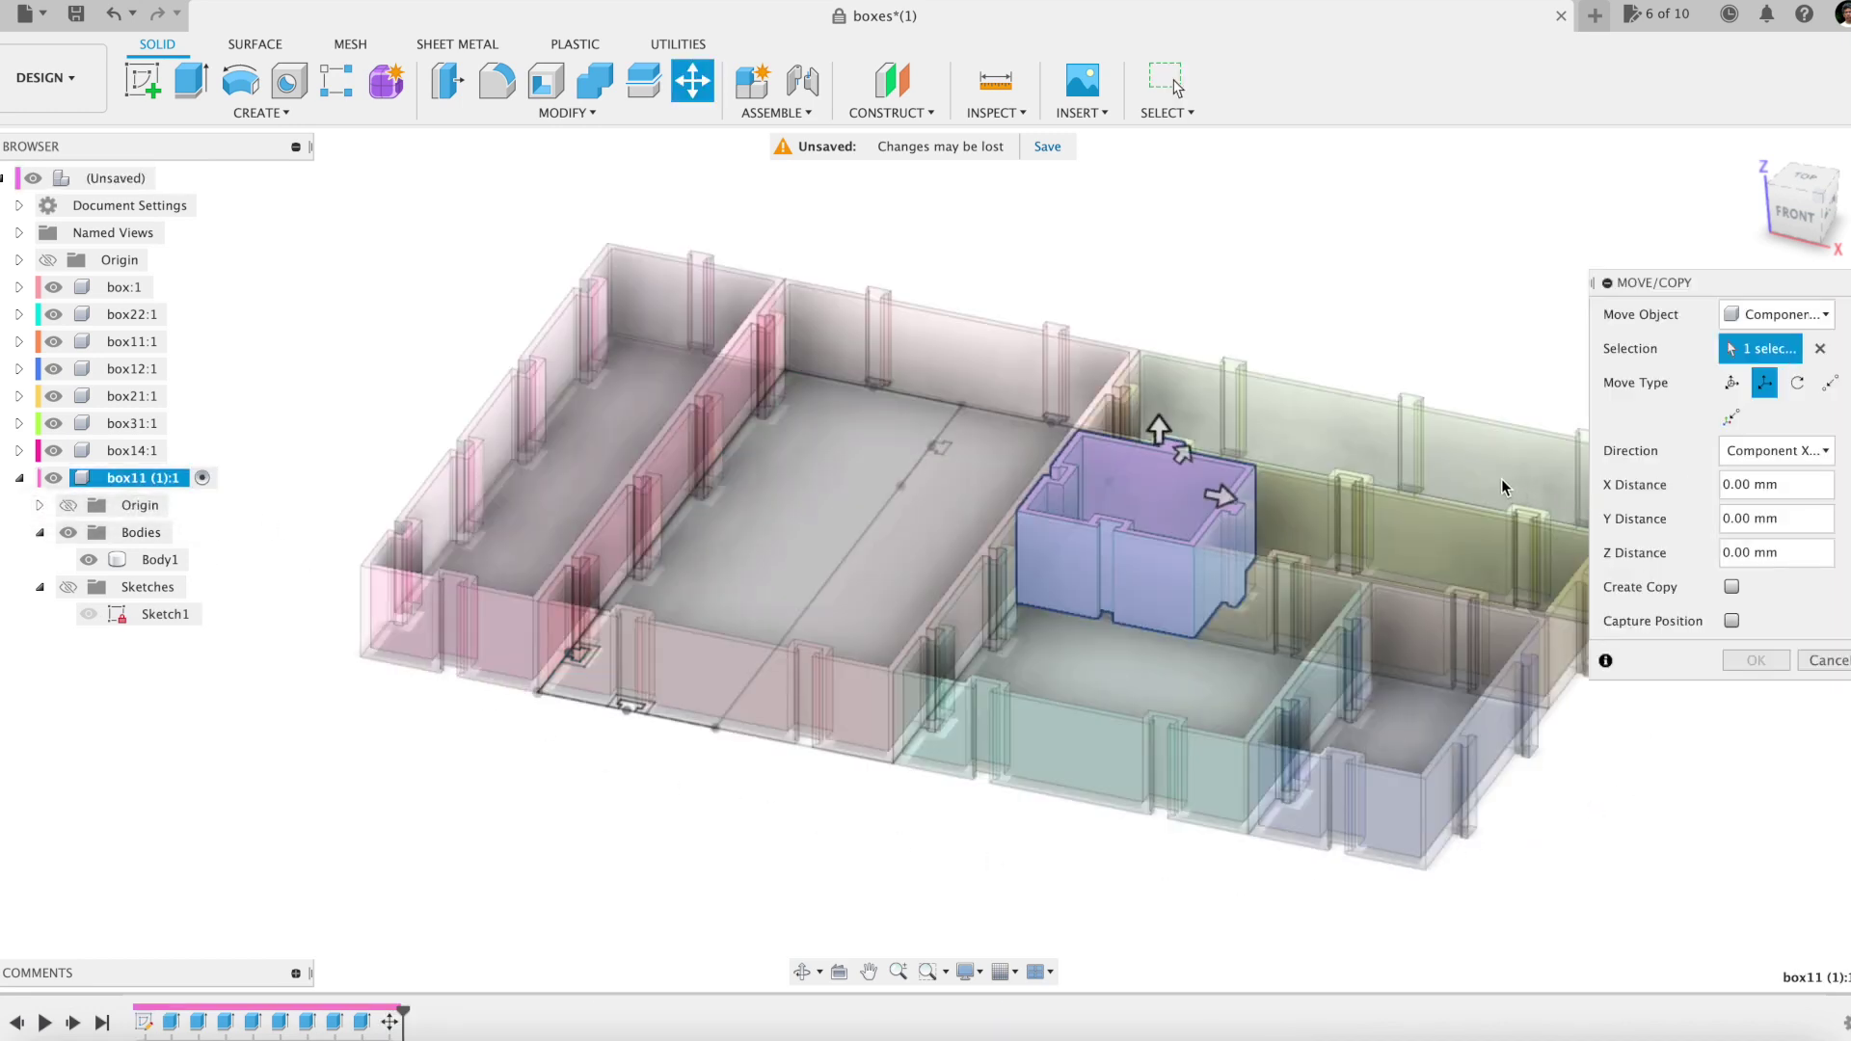
pyautogui.click(1777, 315)
pyautogui.click(1764, 385)
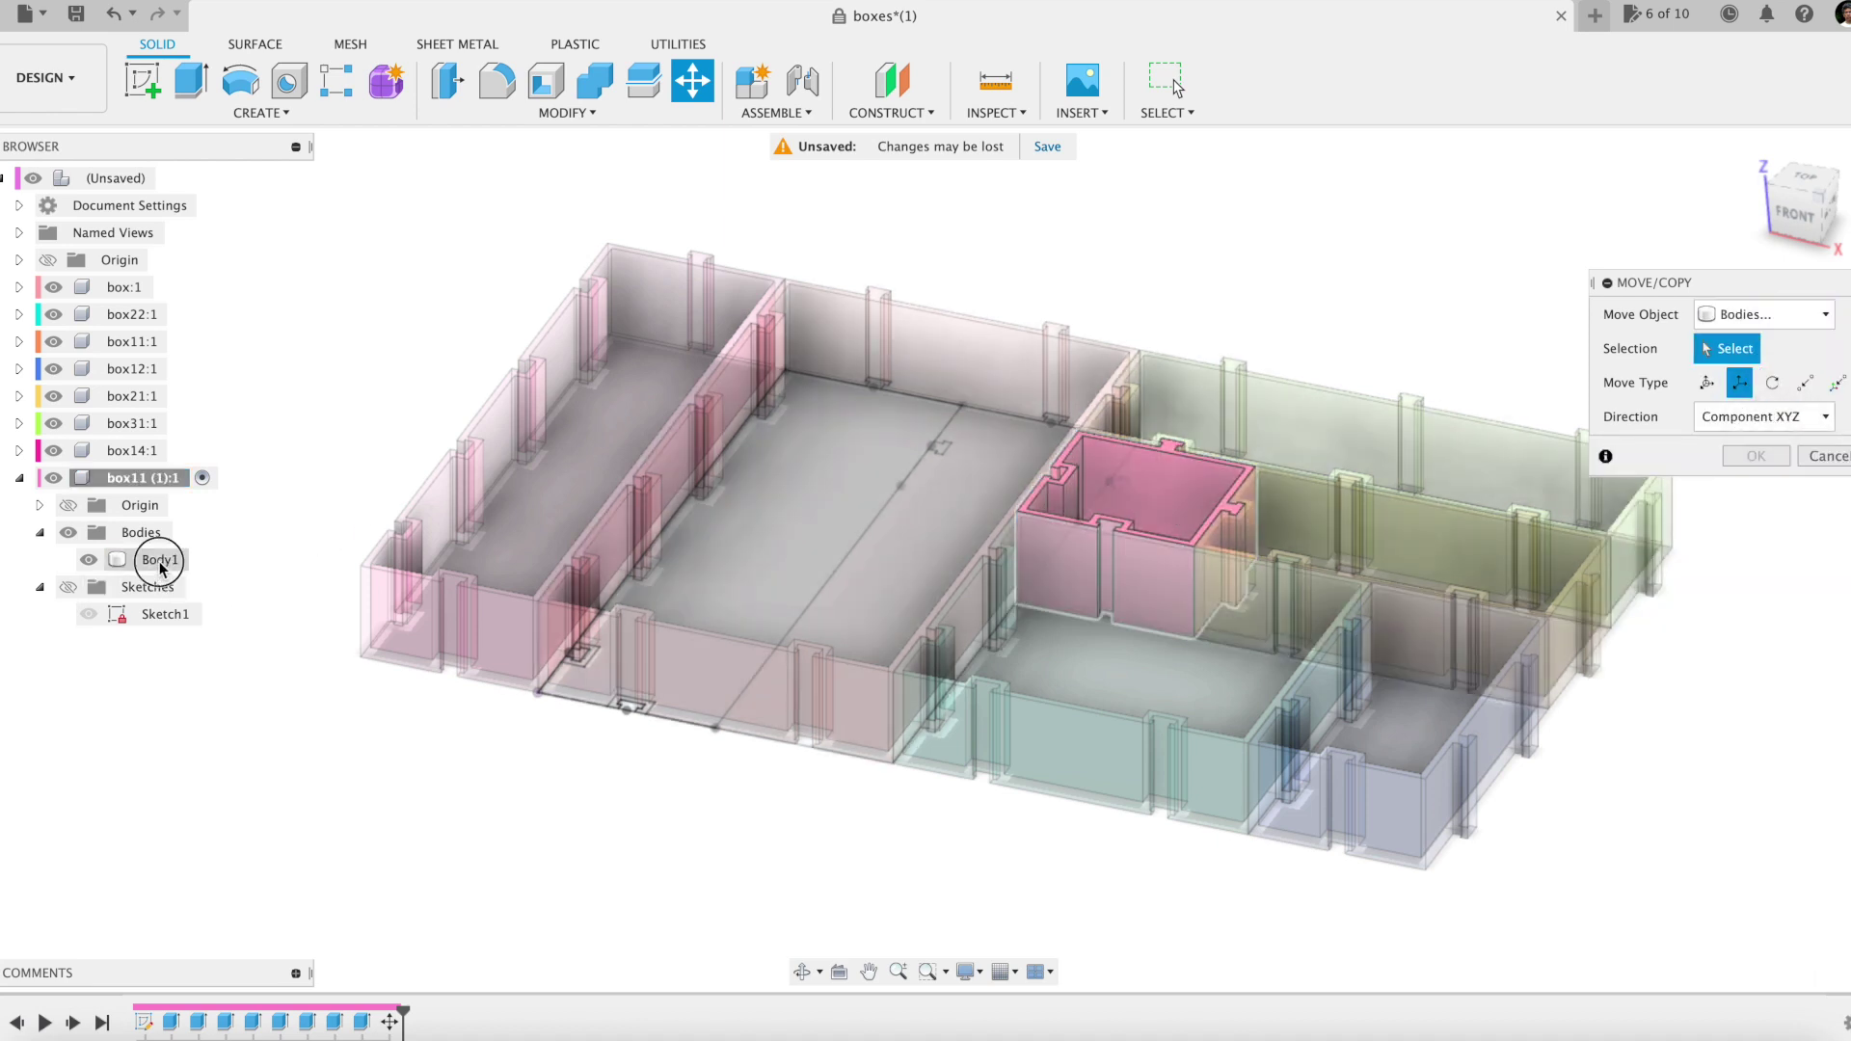
pyautogui.click(156, 559)
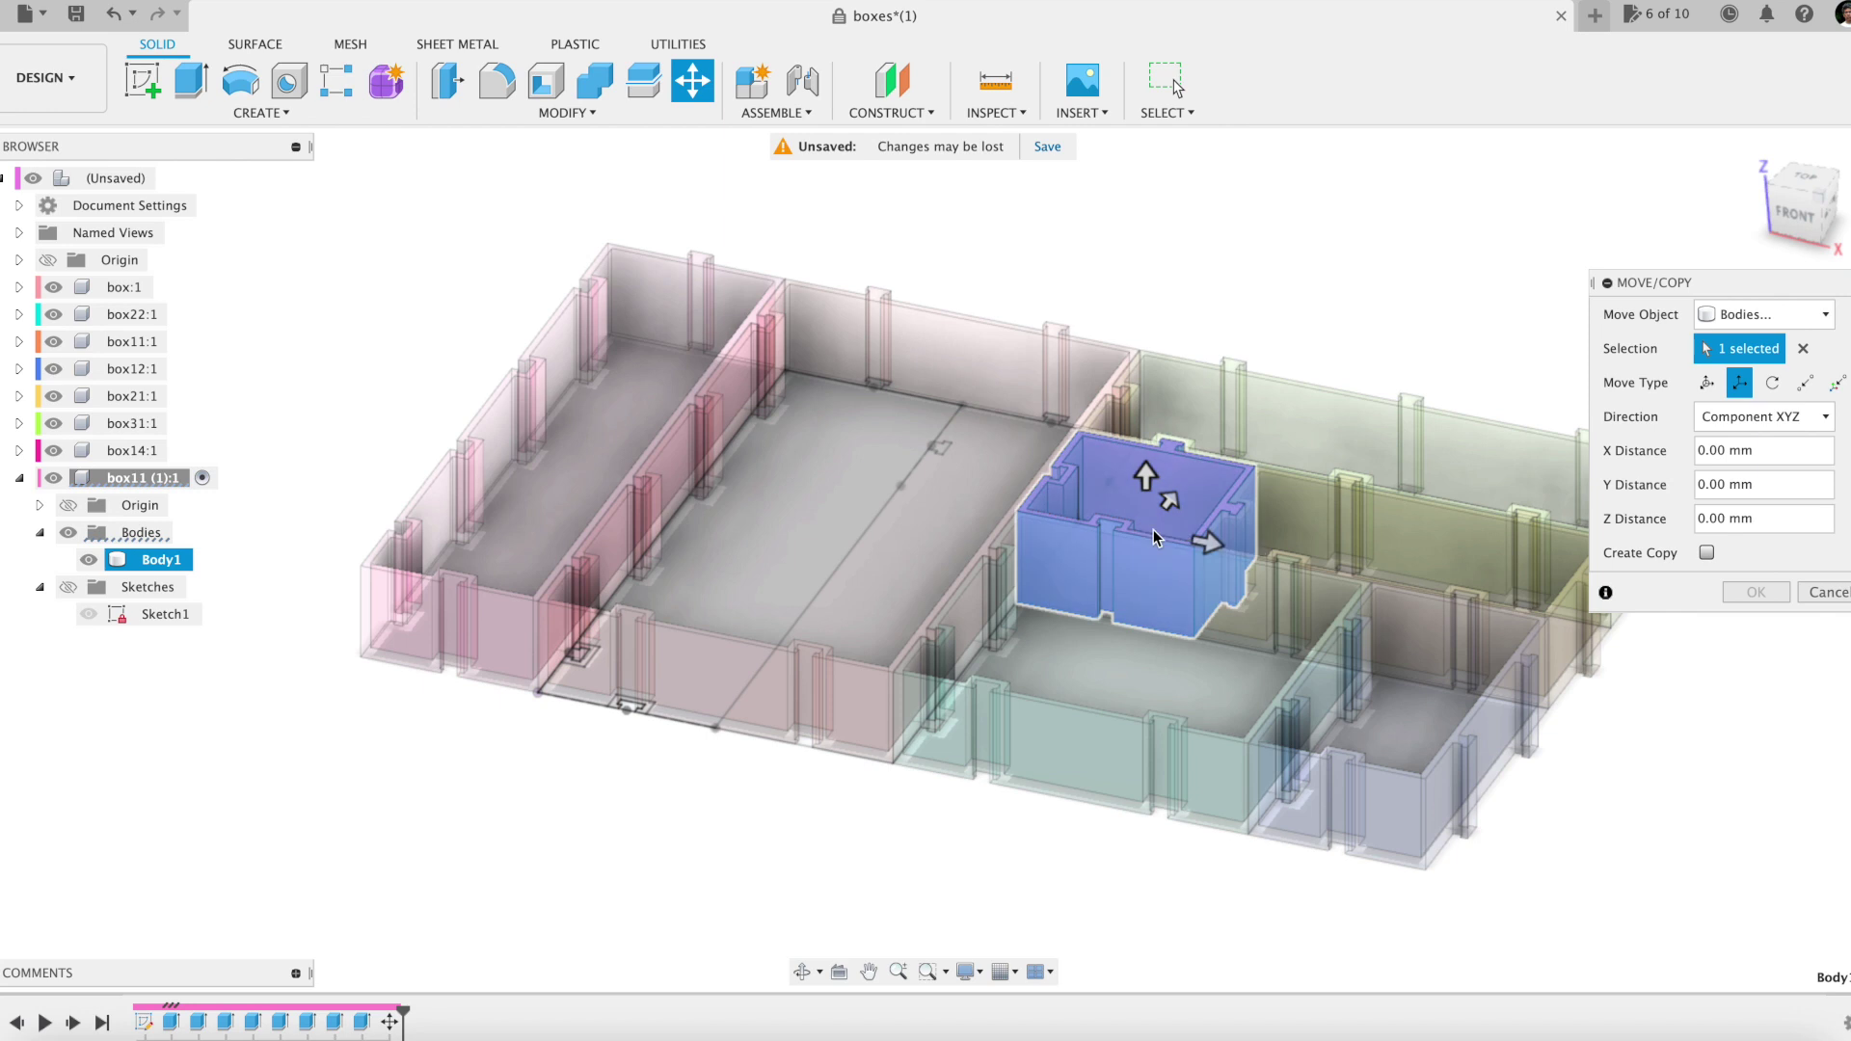
pyautogui.moveTo(1170, 499); pyautogui.dragTo(968, 781)
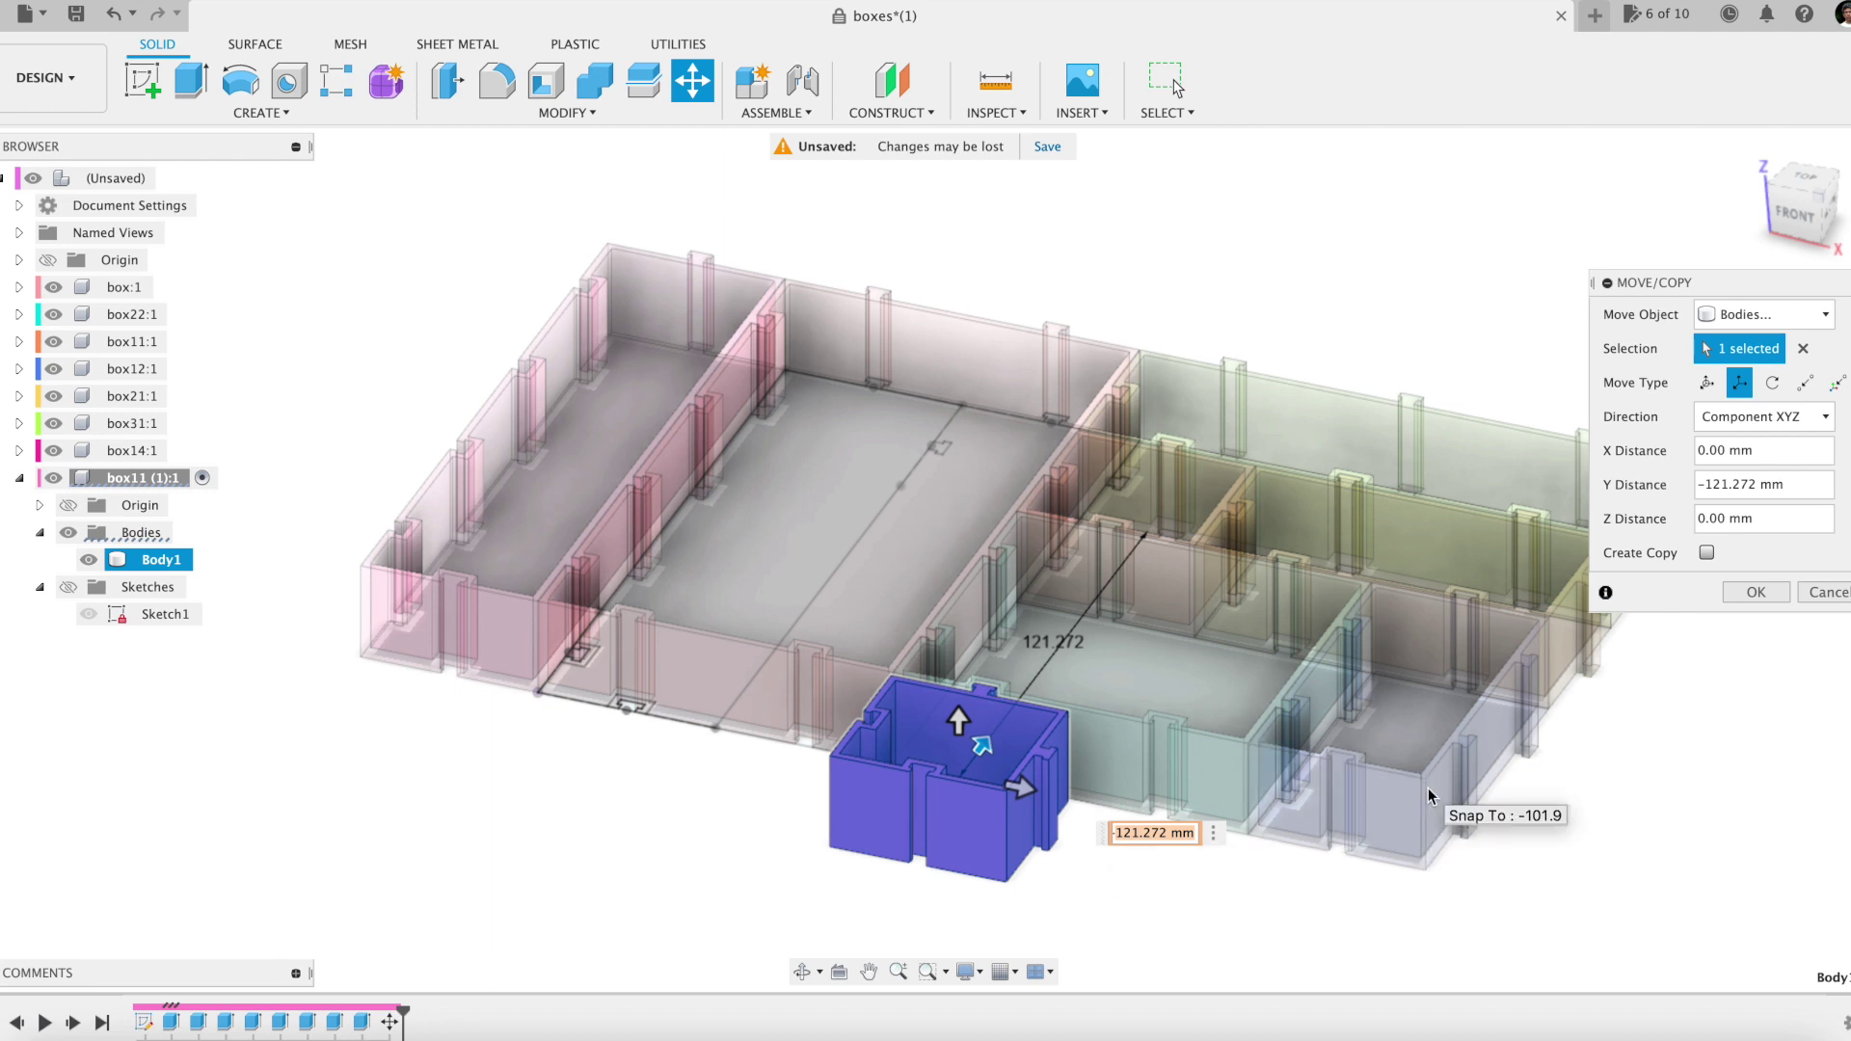
pyautogui.write('-Ywidth')
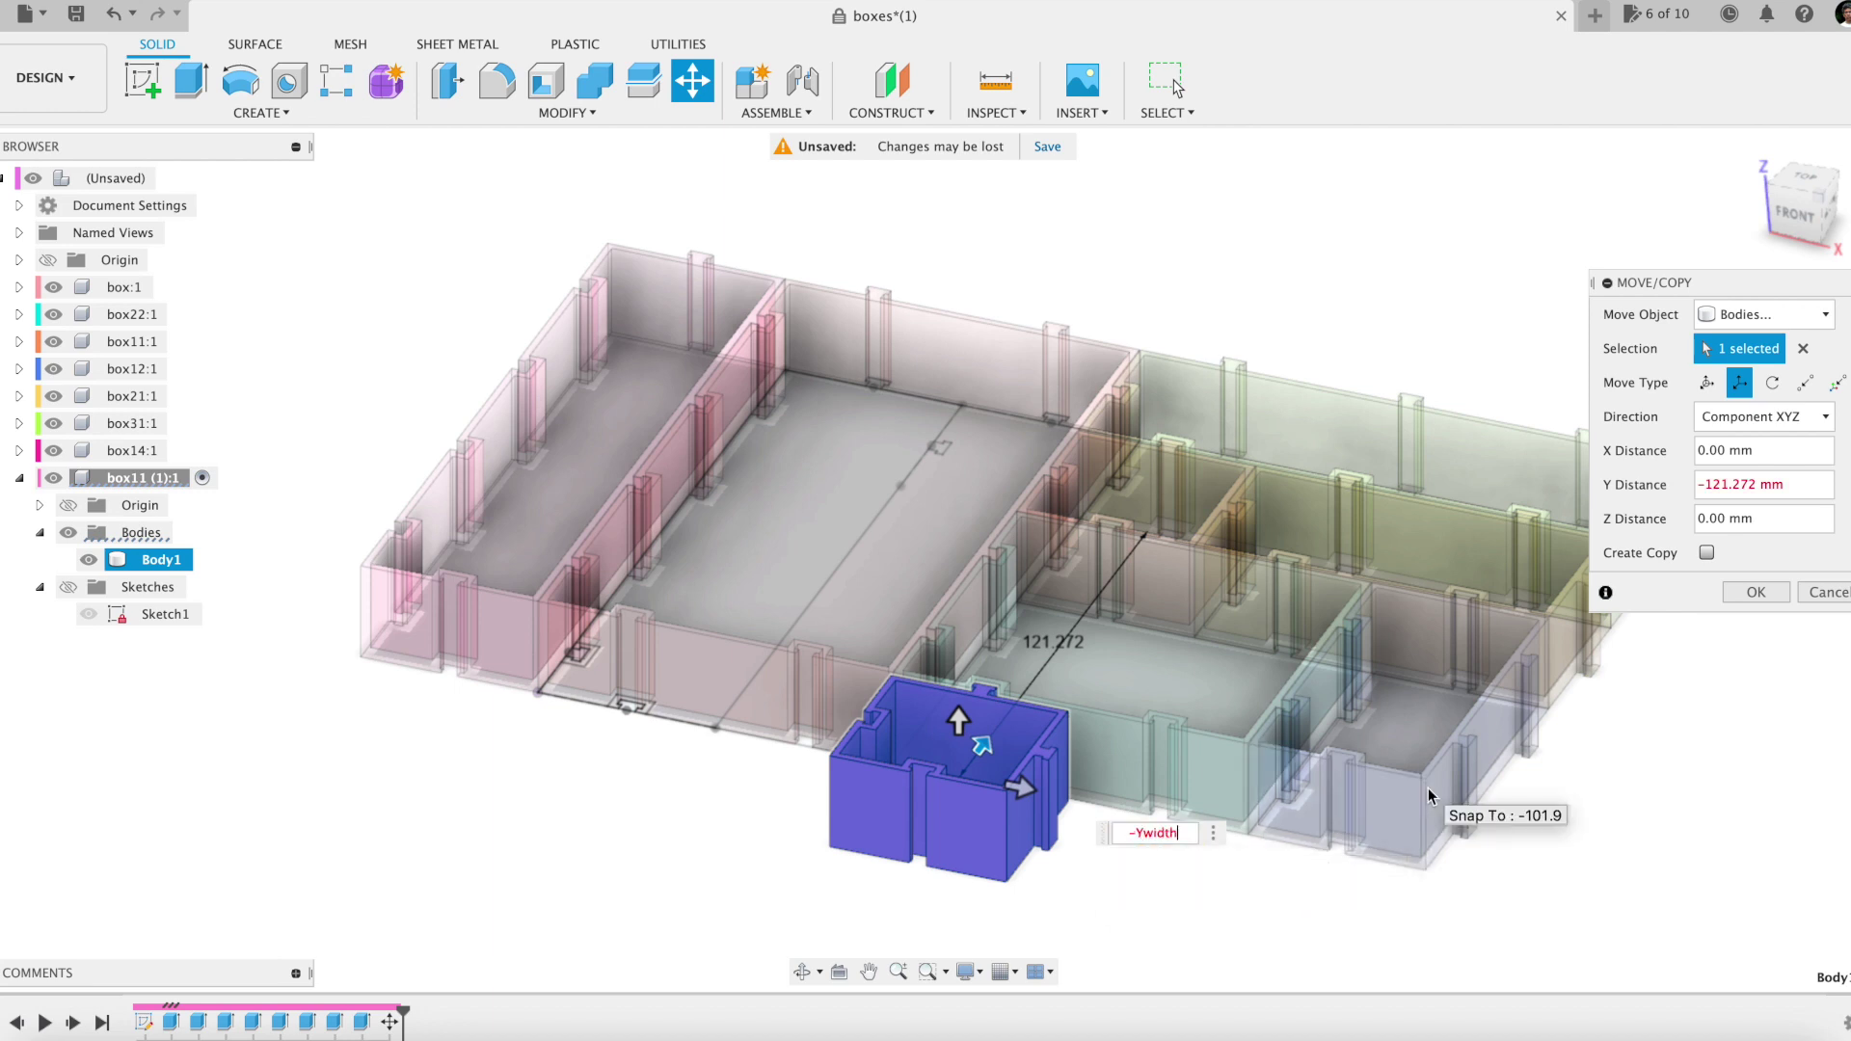
pyautogui.write('*3')
pyautogui.press('Return')
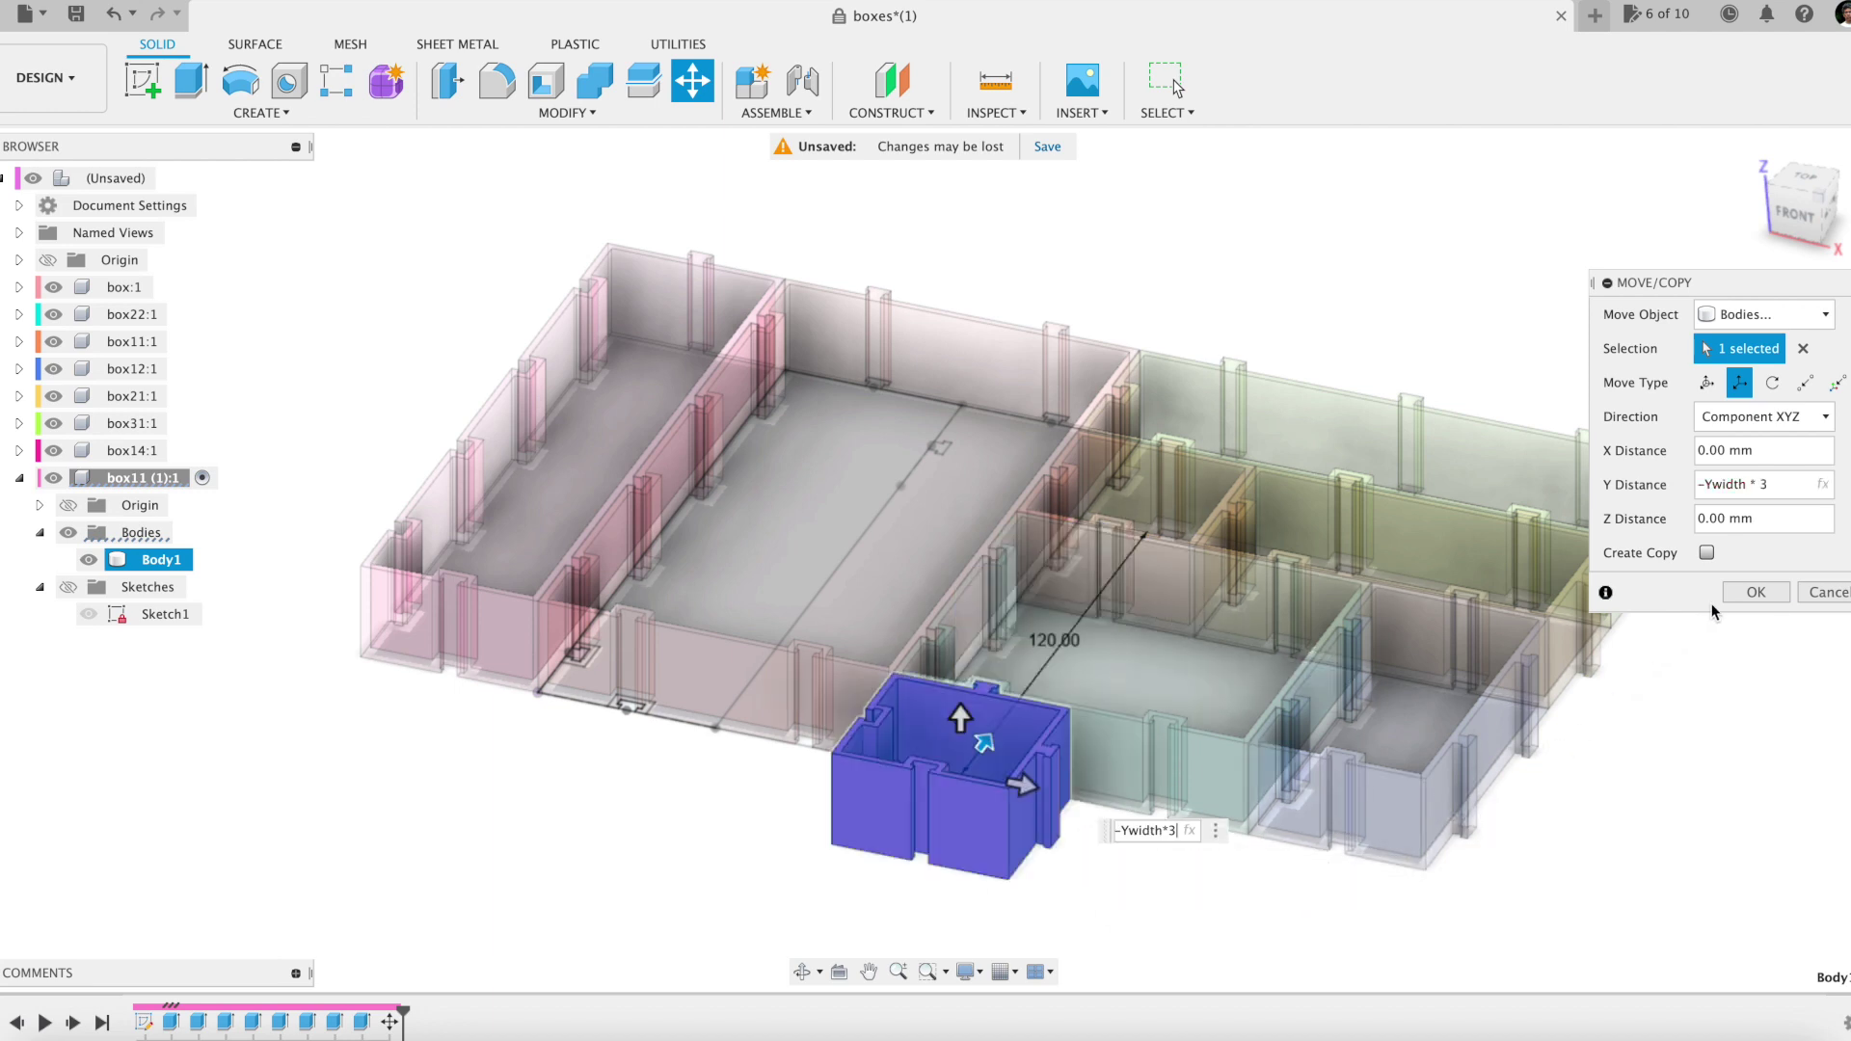
pyautogui.click(1737, 591)
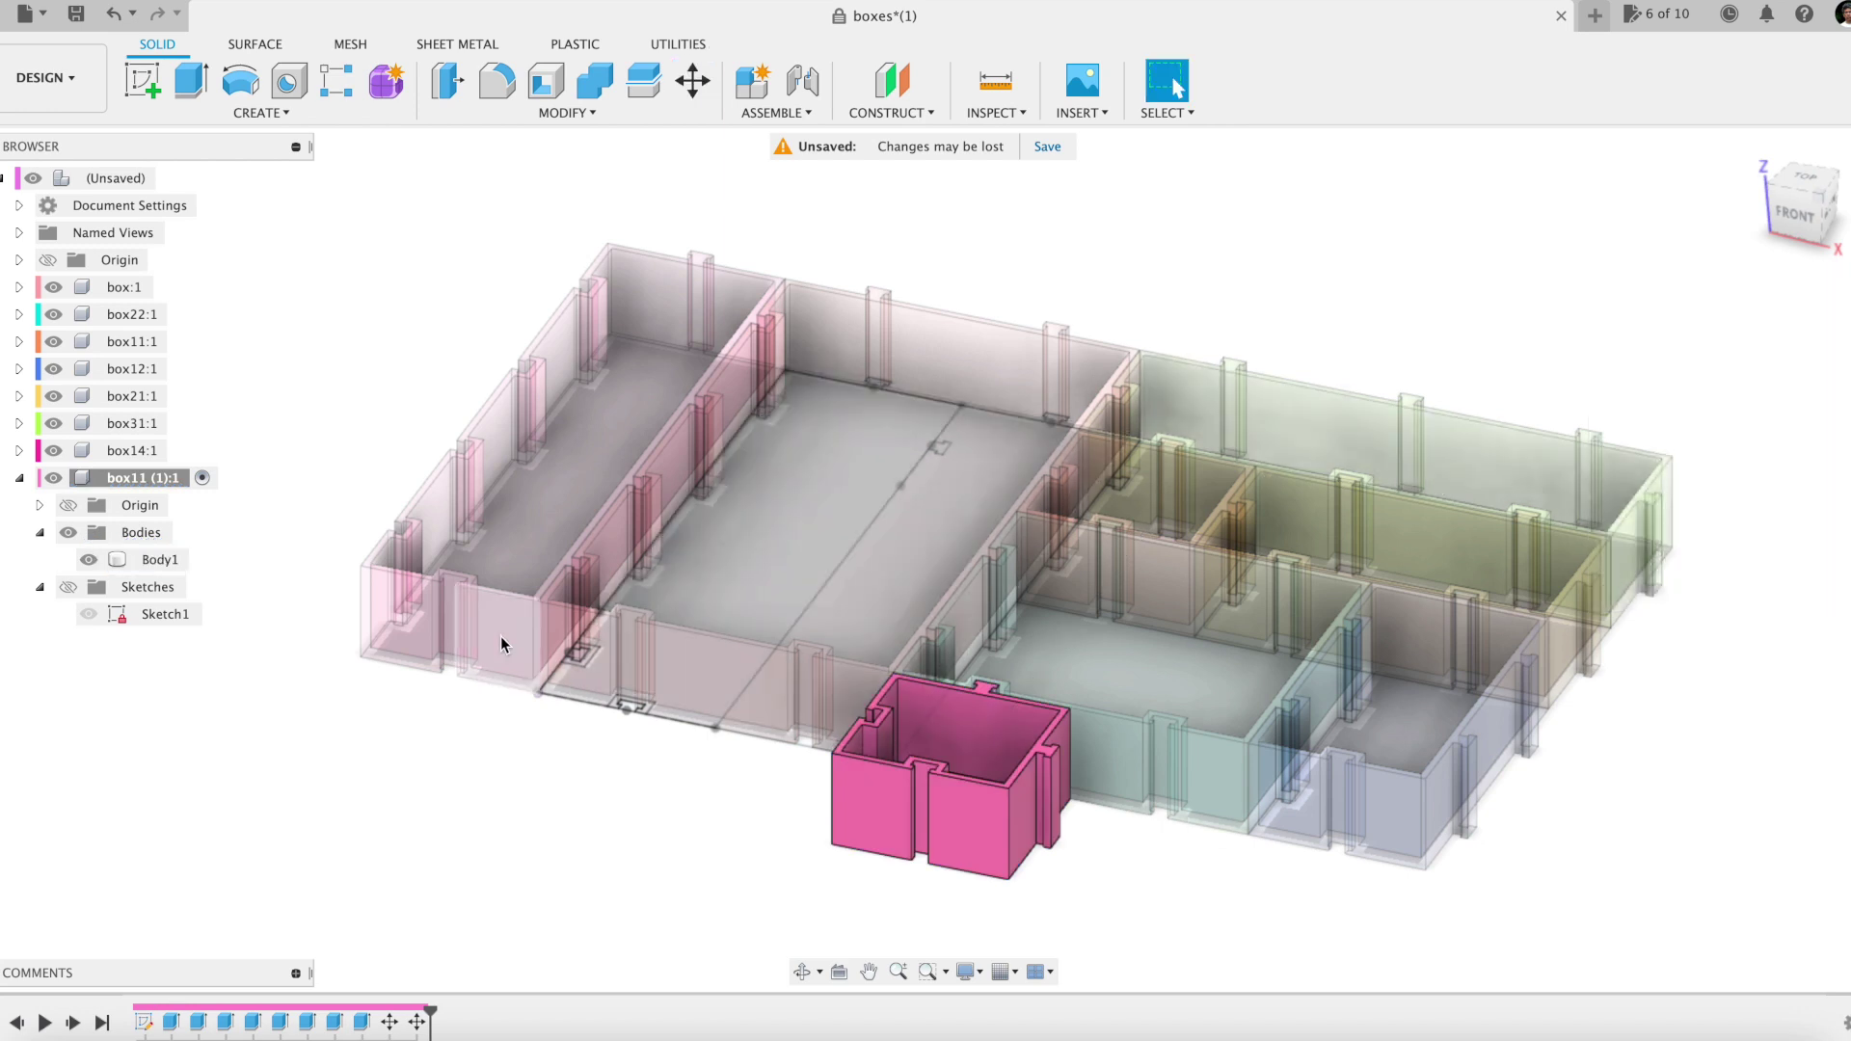
# Edit Box11 (1)'s extrusion so its distance becomes depth / 2, making a half-height box
pyautogui.rightClick(177, 1020)
pyautogui.click(227, 789)
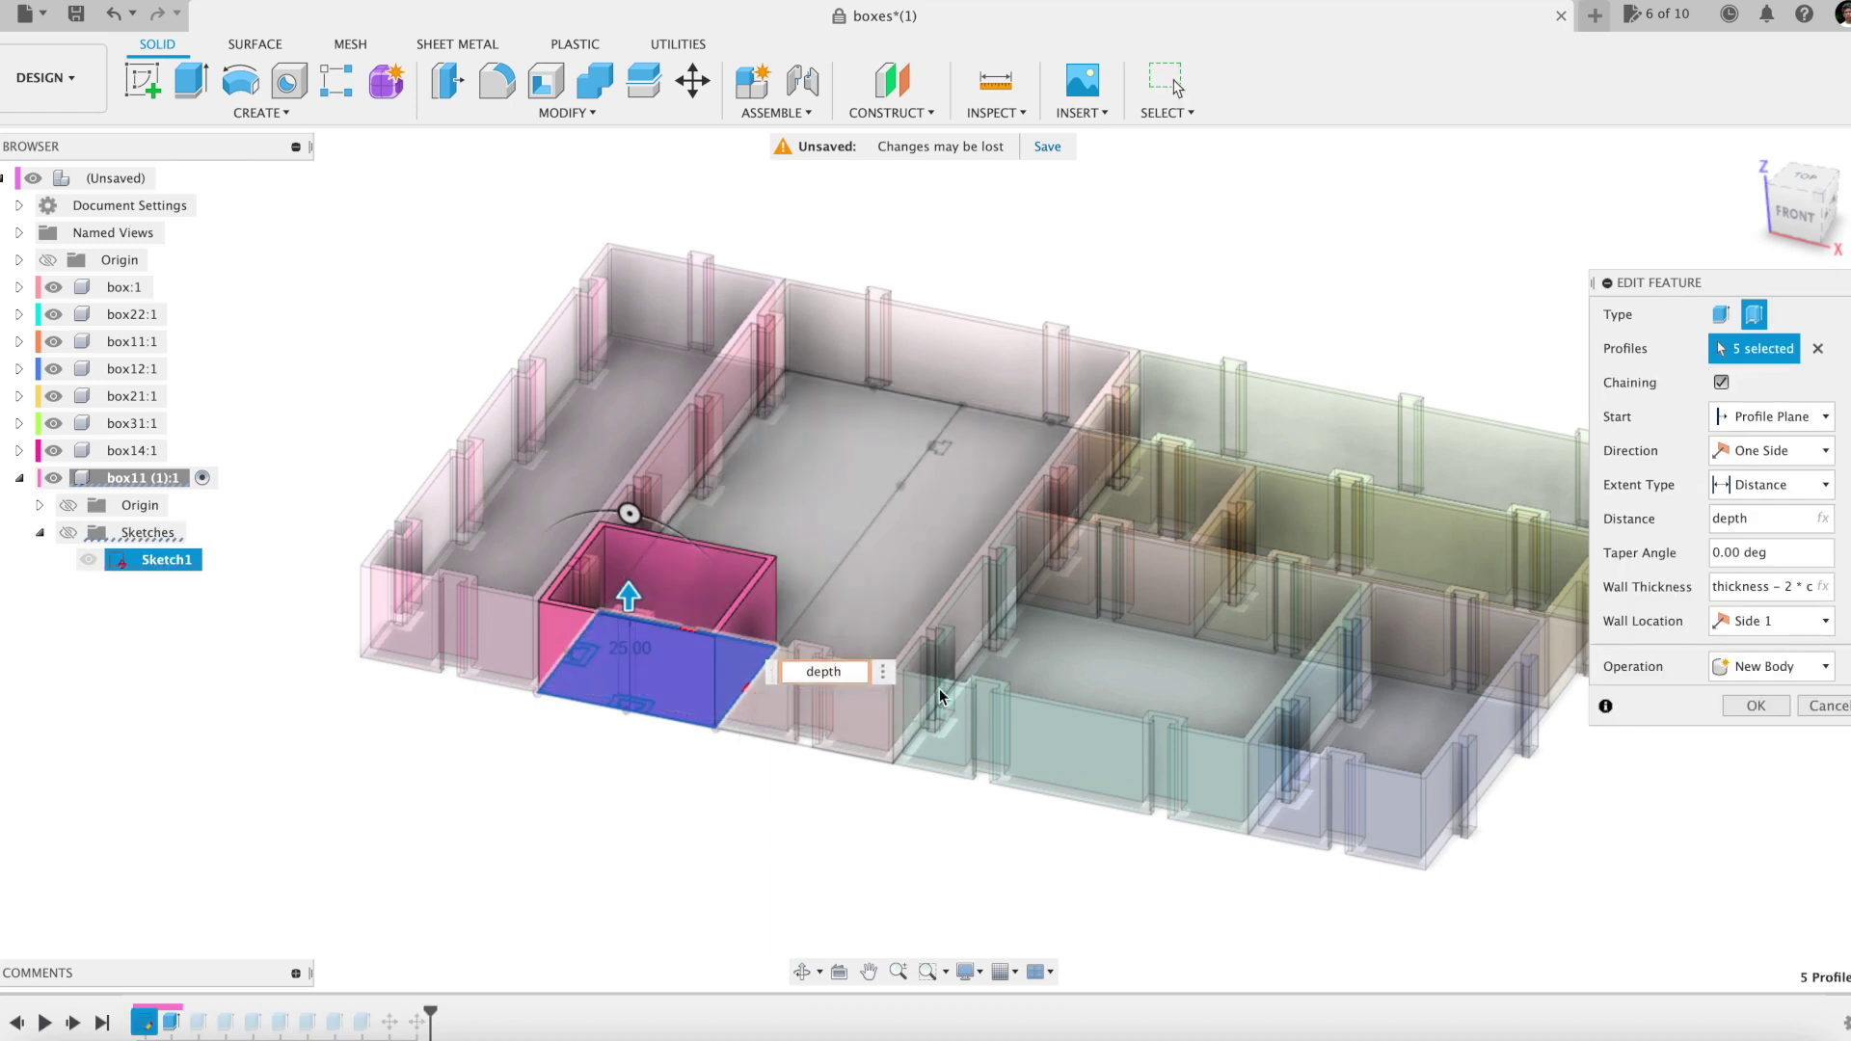
pyautogui.write('/2')
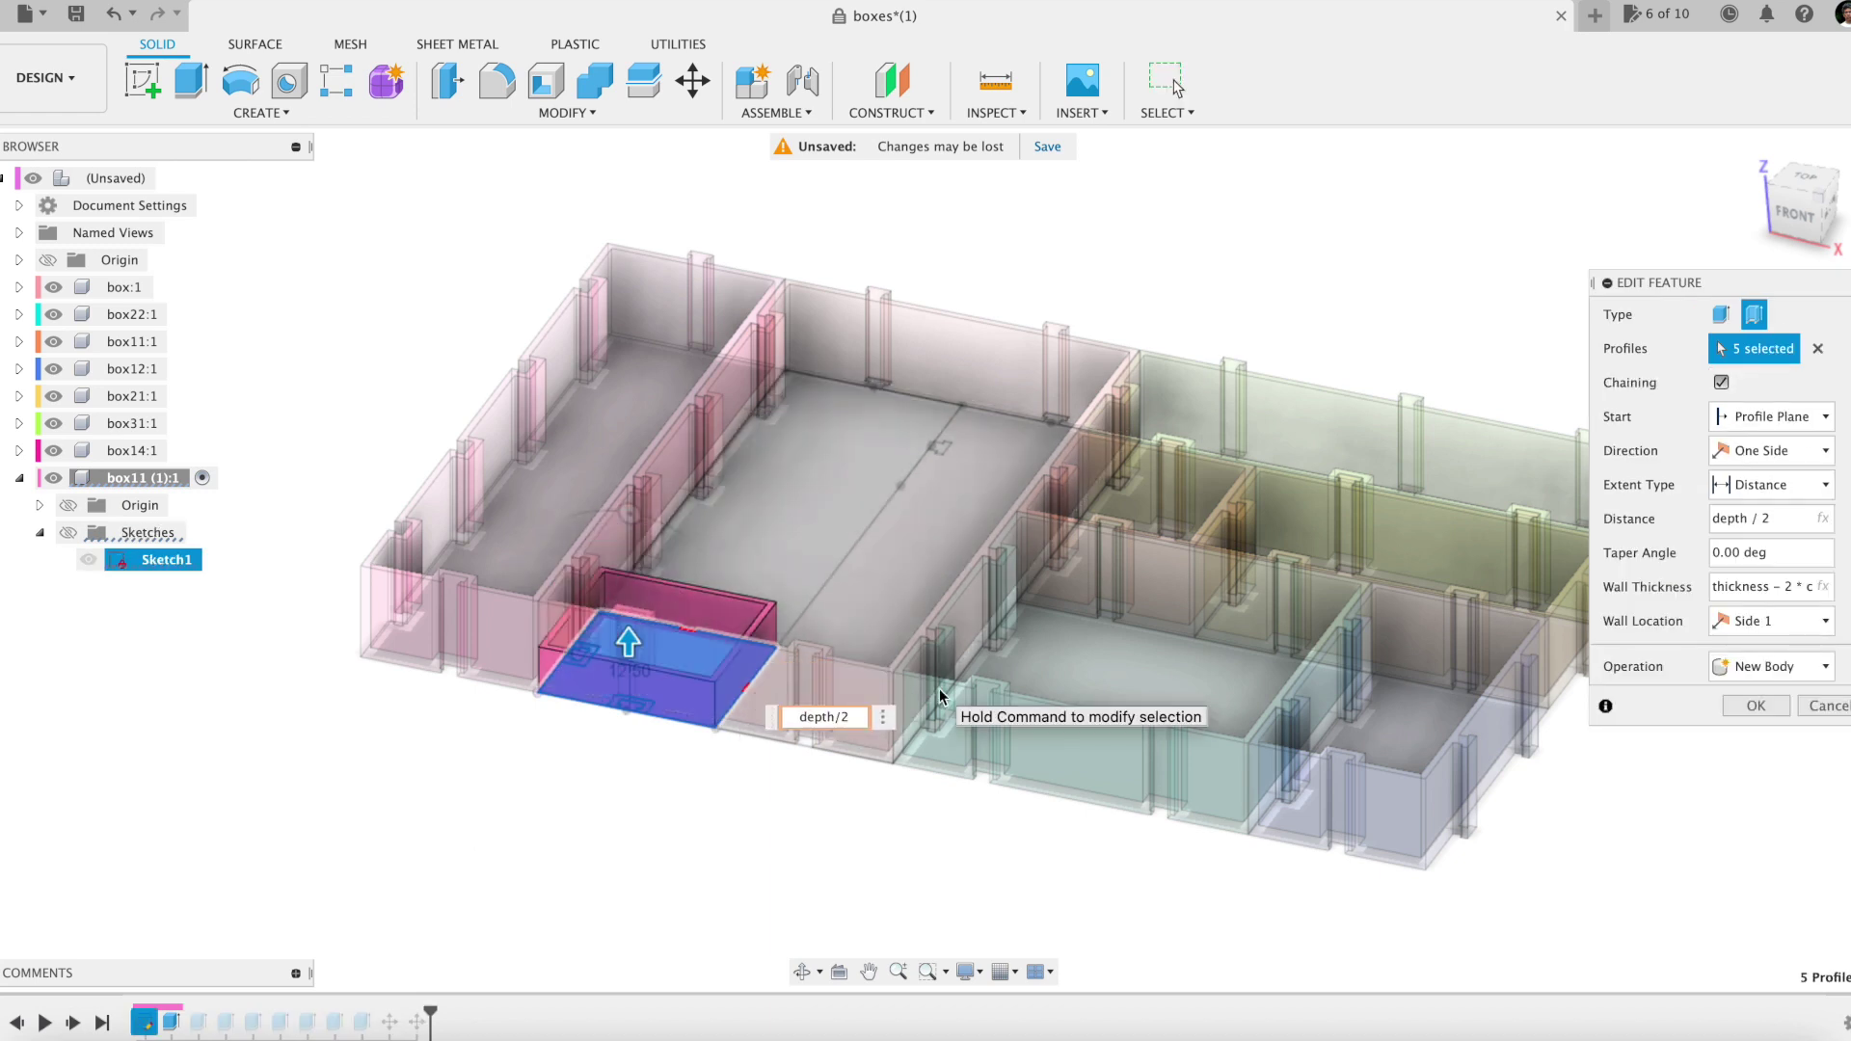
pyautogui.click(1737, 708)
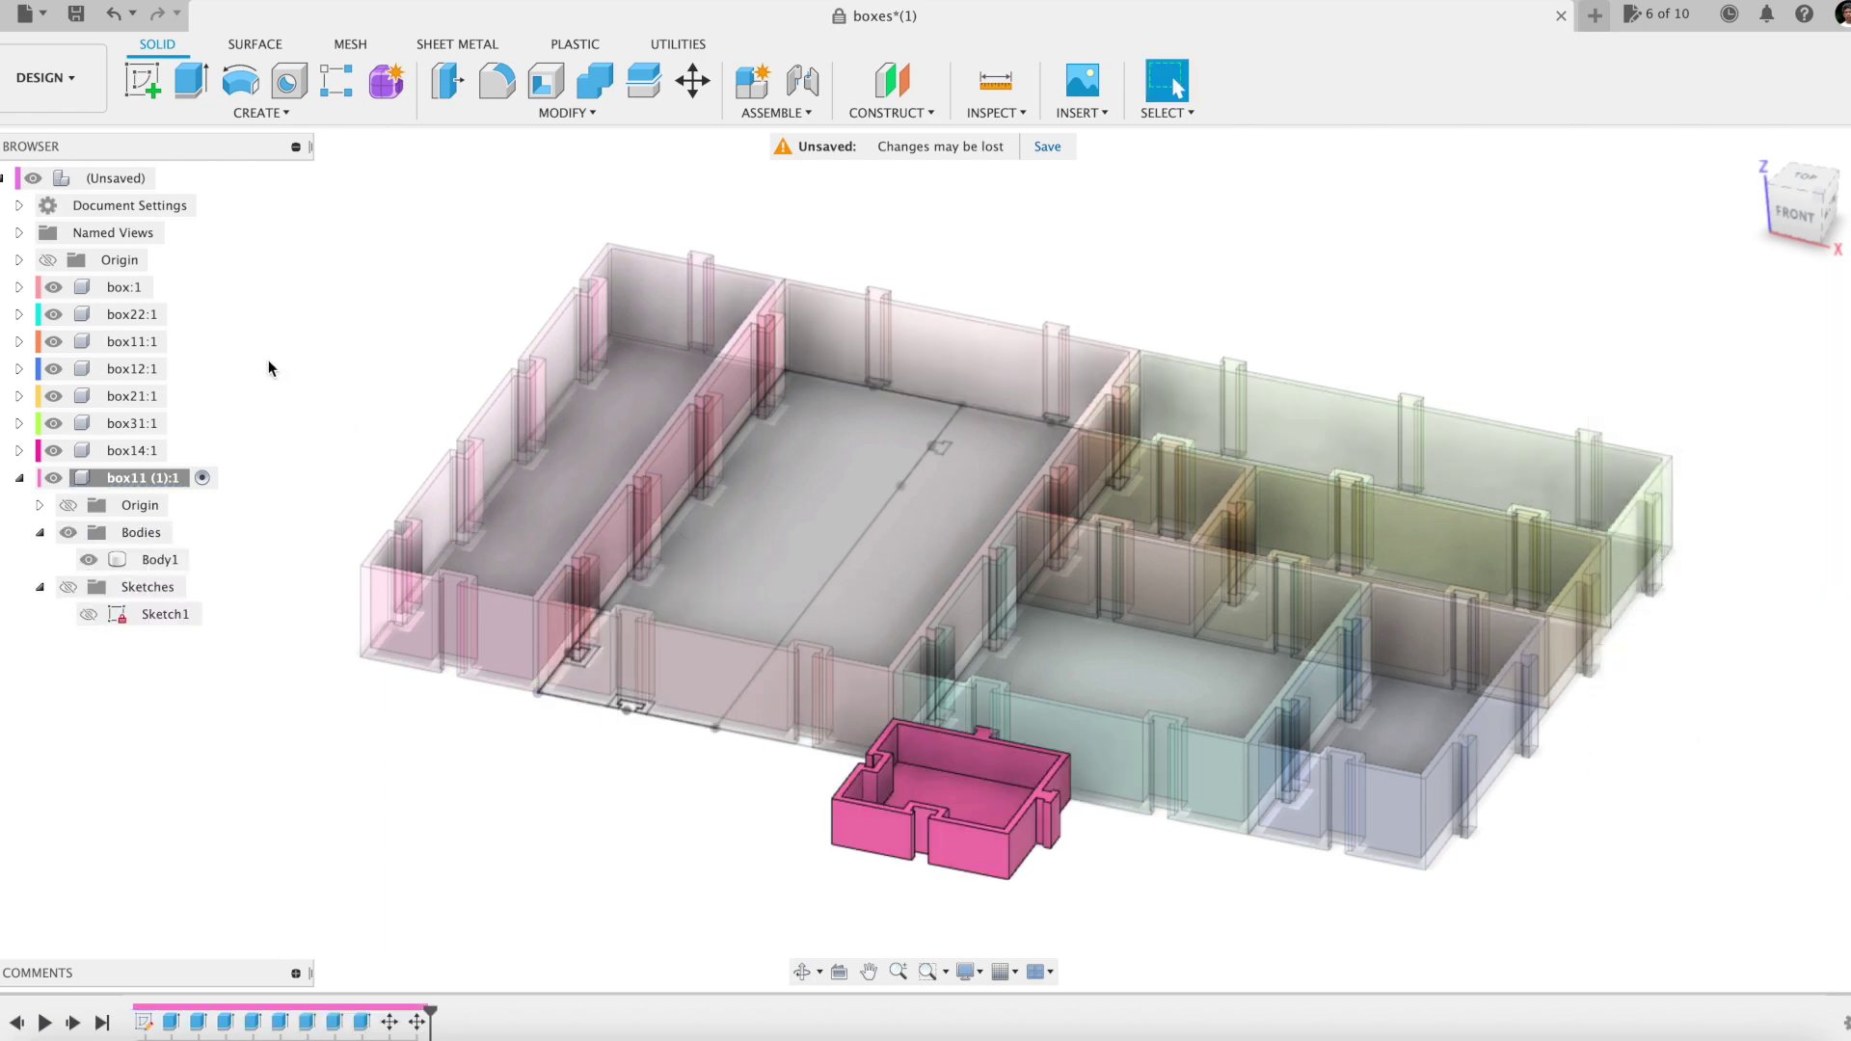
pyautogui.click(173, 177)
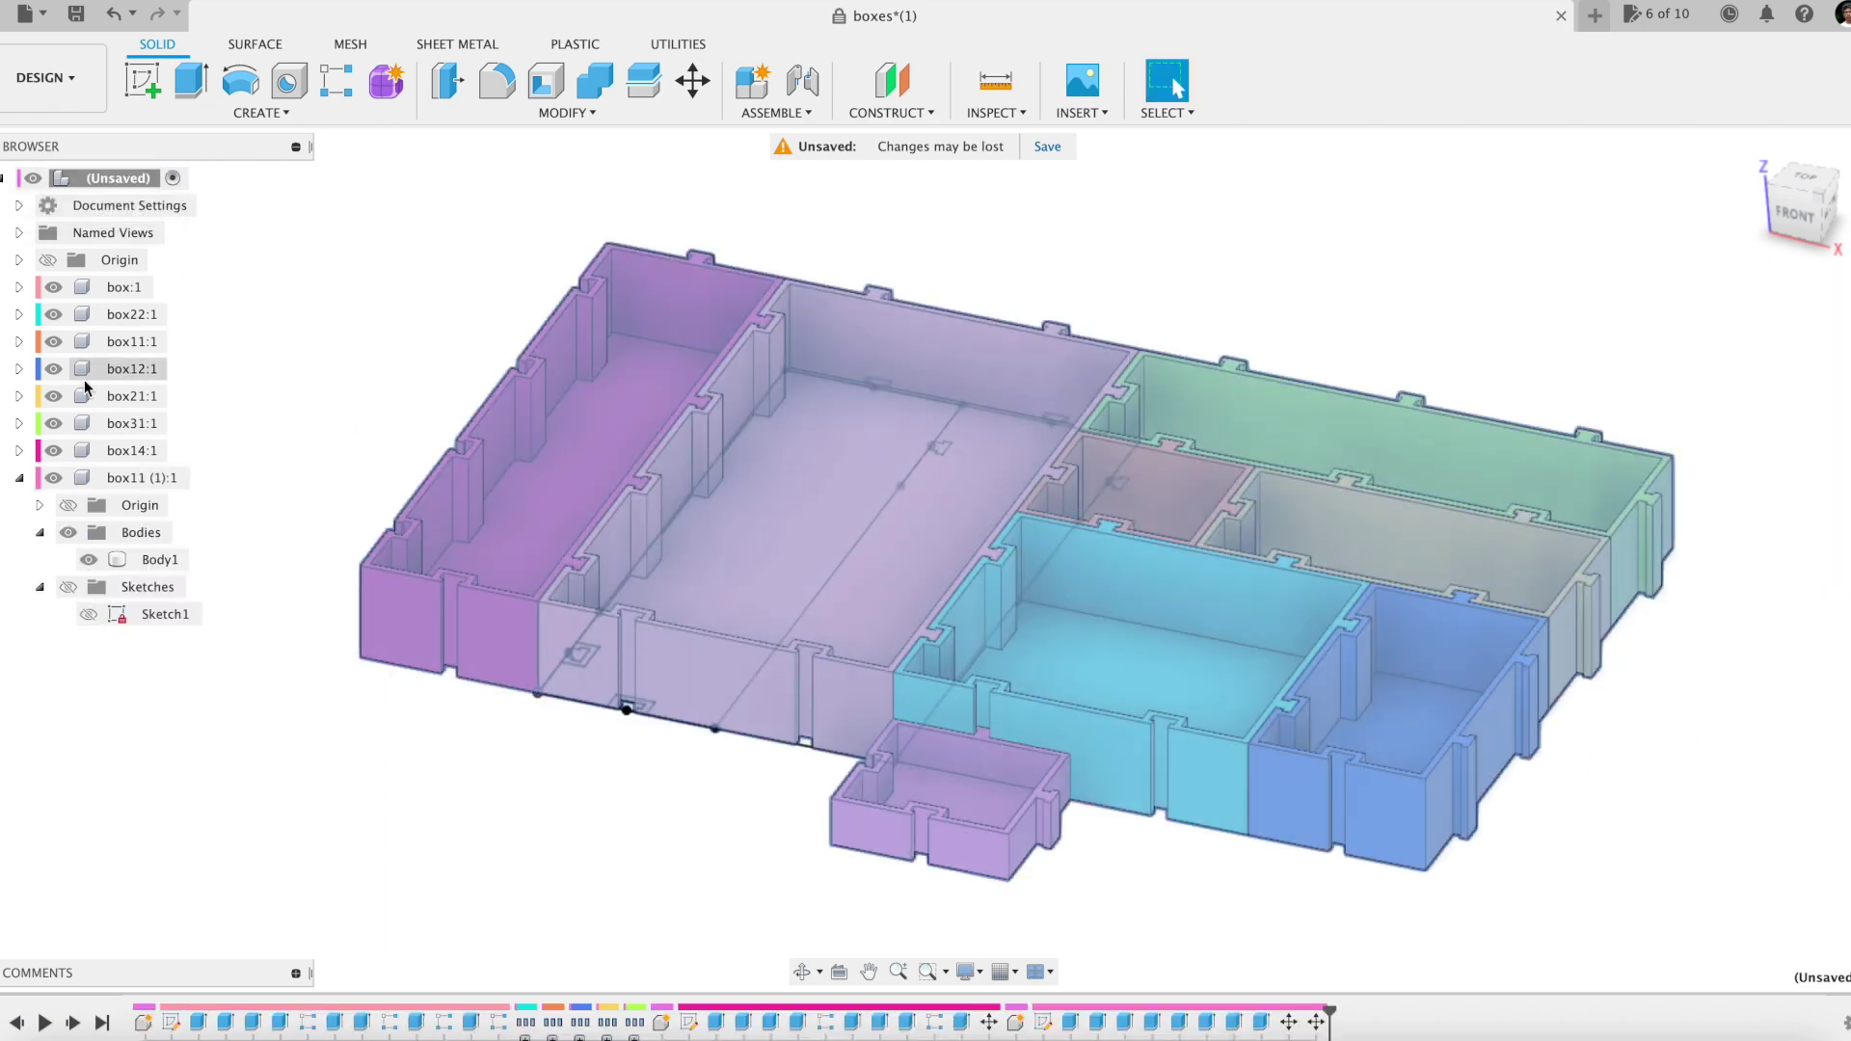
# Collapse box11 (1):1 in the browser and orbit to view the whole assembly
pyautogui.click(21, 479)
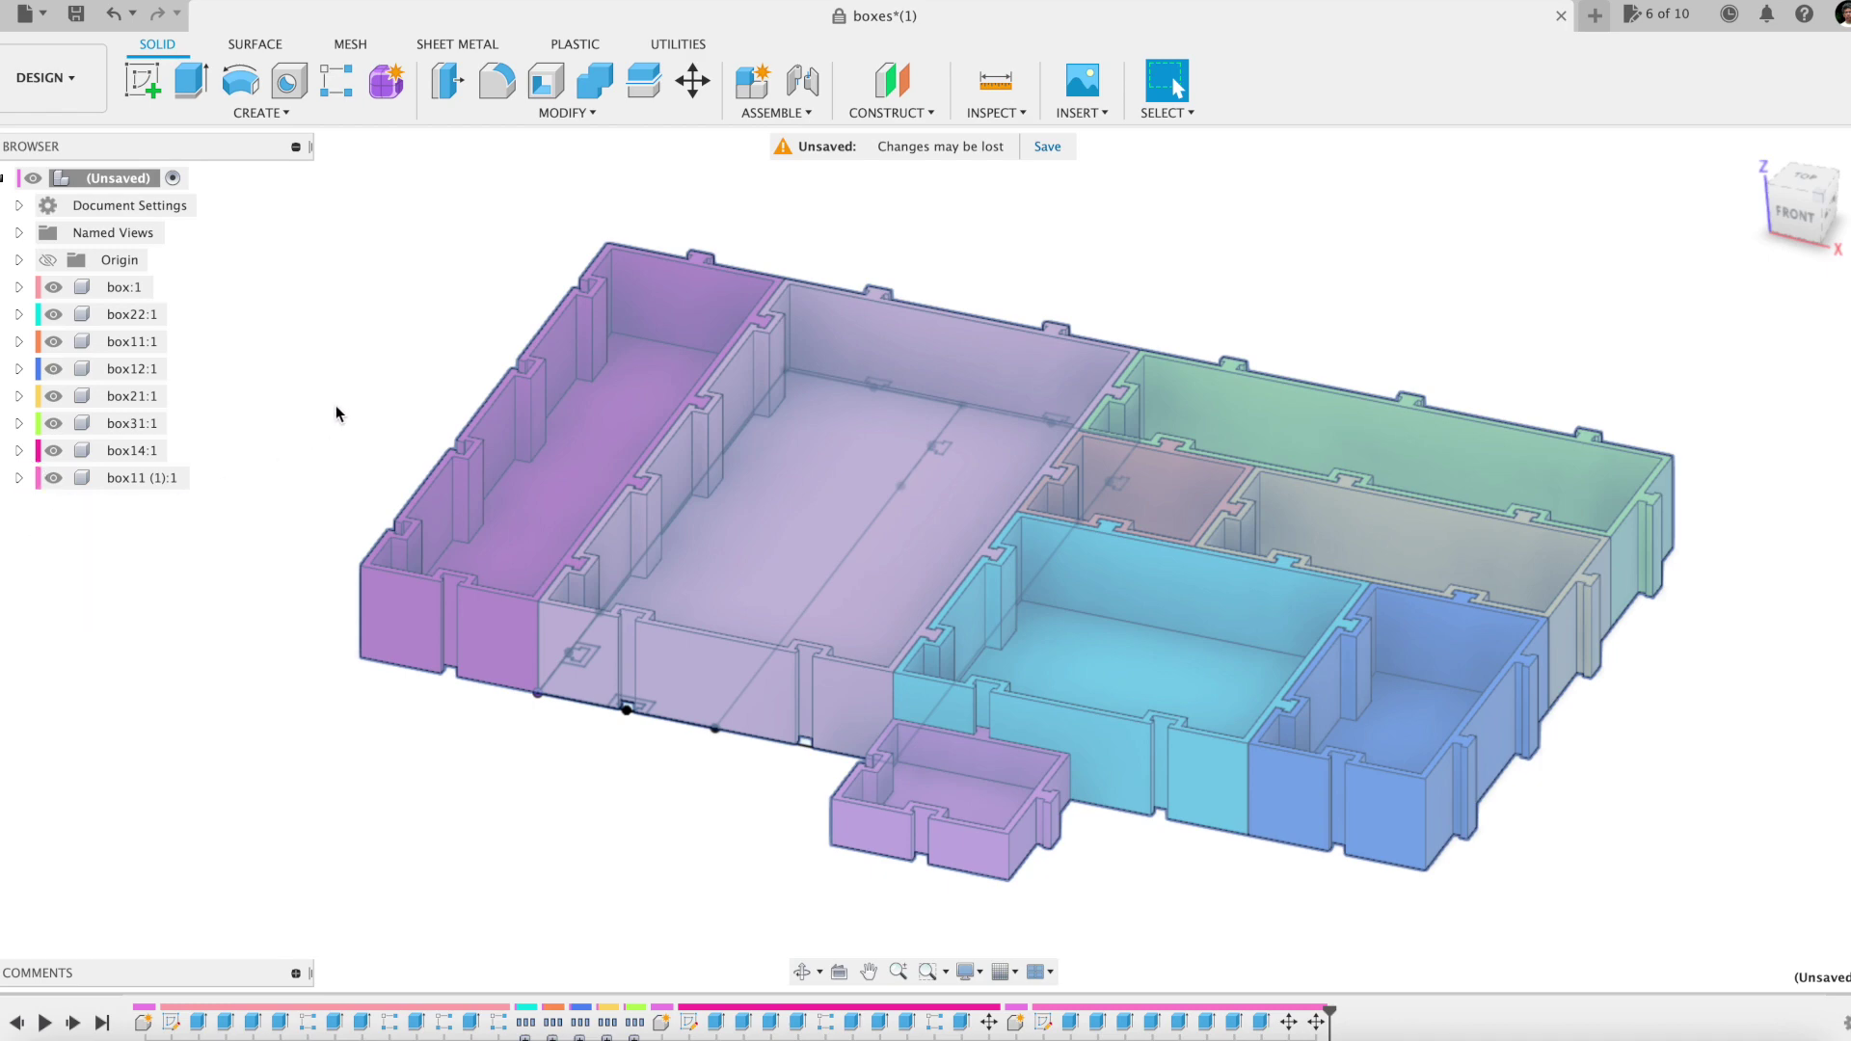
pyautogui.moveTo(393, 418)
pyautogui.keyDown('shift'); pyautogui.mouseDown(button='middle')
pyautogui.moveTo(418, 421)
pyautogui.moveTo(401, 409)
pyautogui.mouseUp(button='middle'); pyautogui.keyUp('shift')
# Set the Xrepeat and Yrepeat user parameters both to 3 for a three-by-three grid
pyautogui.click(565, 112)
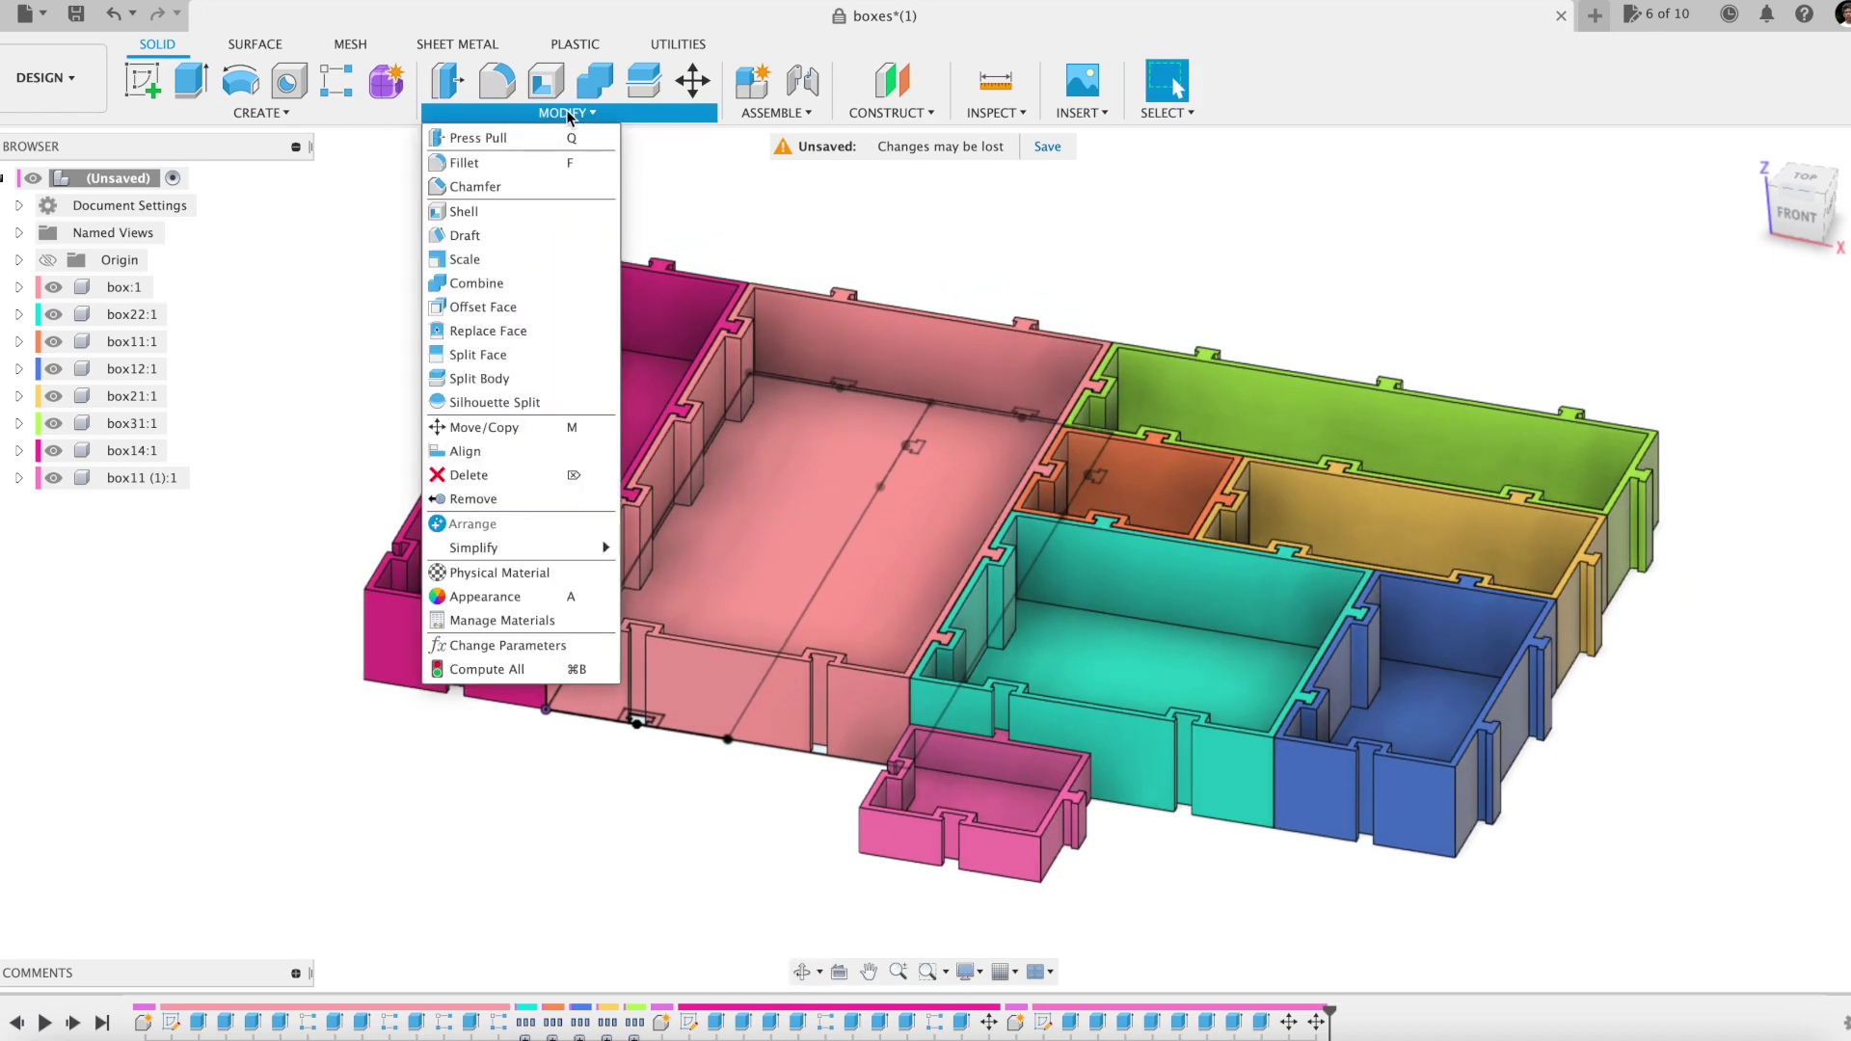
pyautogui.click(537, 646)
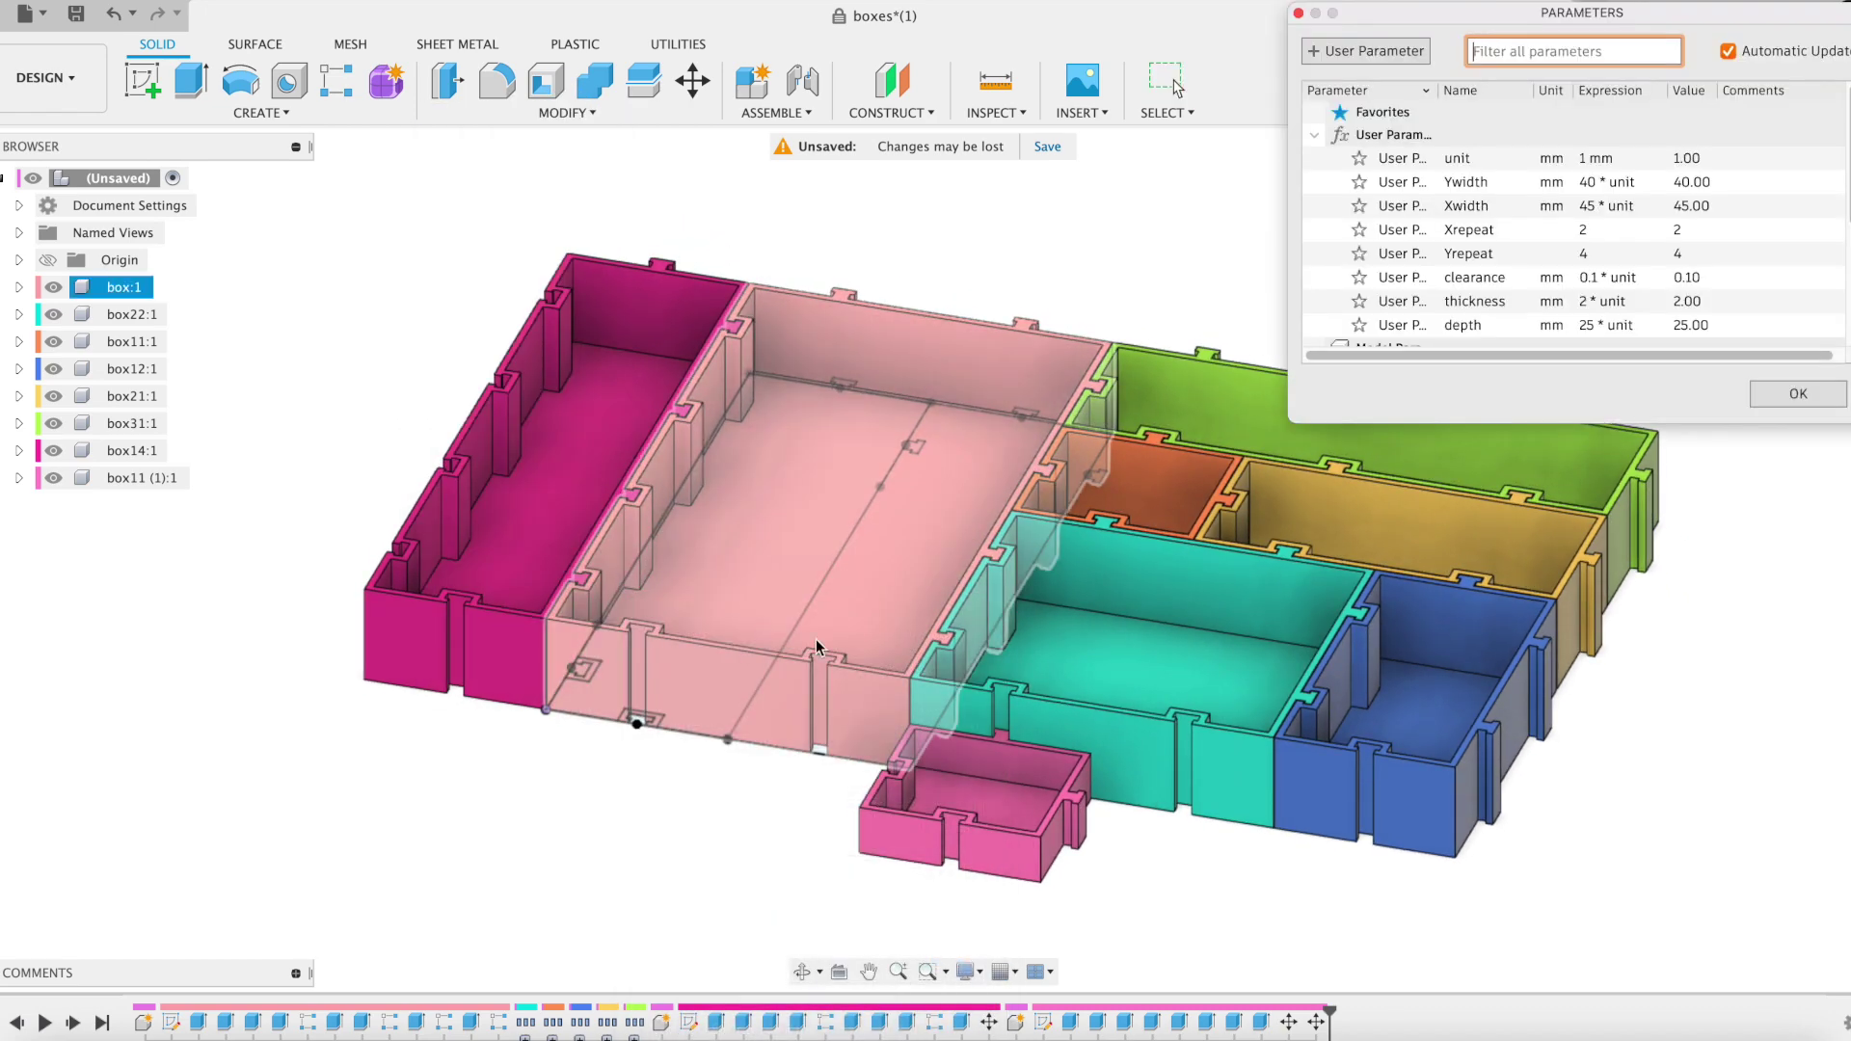
pyautogui.moveTo(1762, 584); pyautogui.dragTo(1710, 600, button='middle')
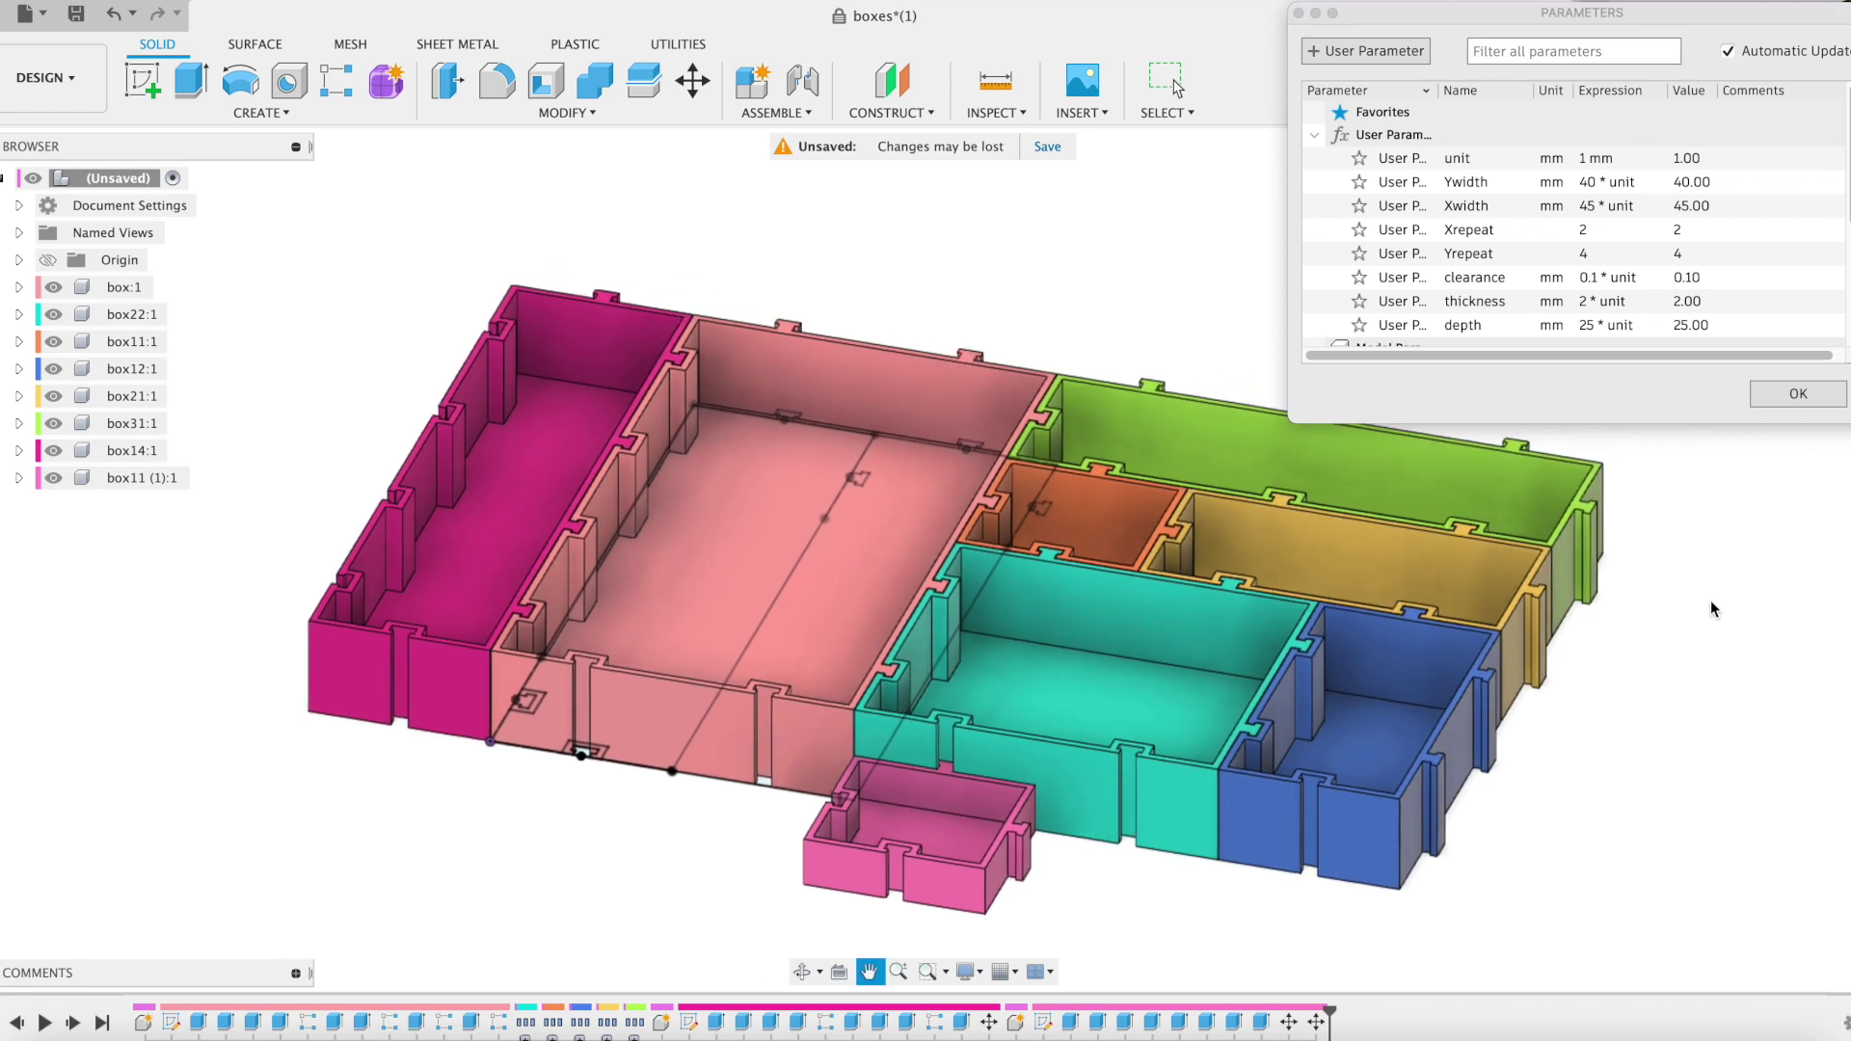
pyautogui.click(1600, 229)
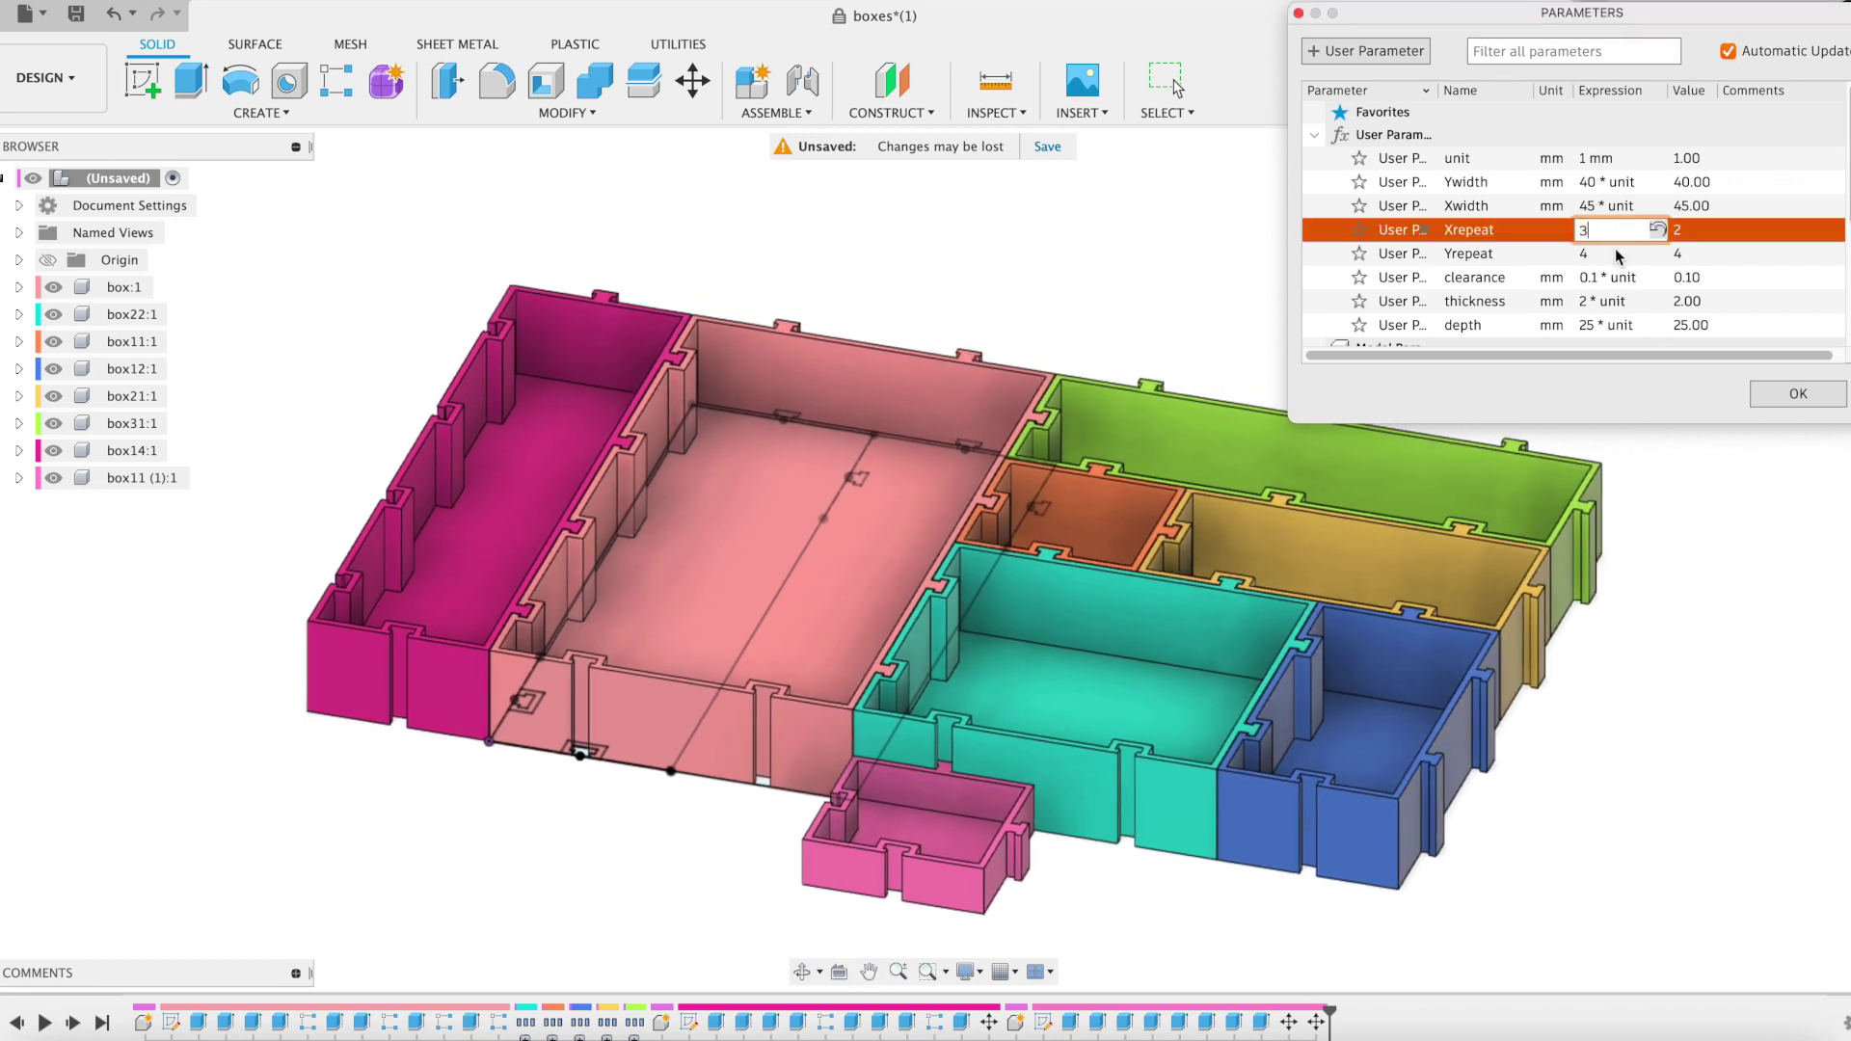
pyautogui.write('3')
pyautogui.press('Return')
pyautogui.click(1606, 253)
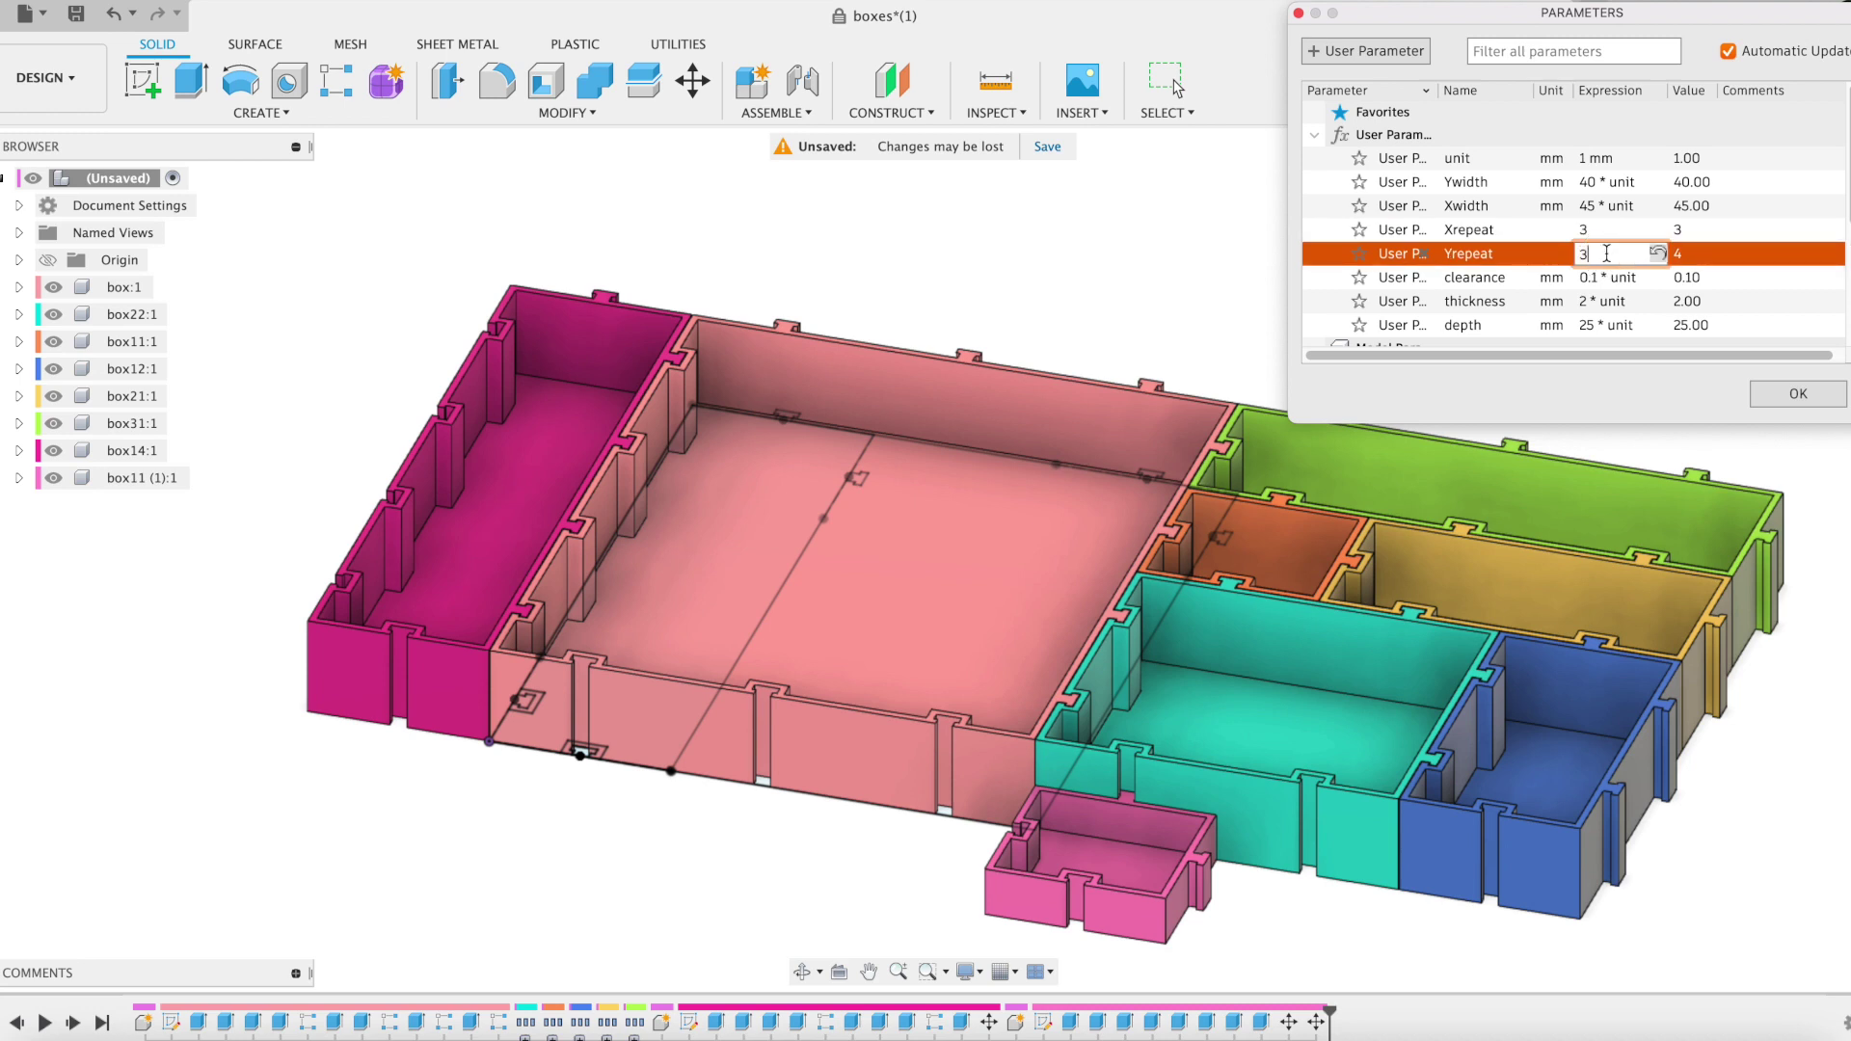
pyautogui.press('Return')
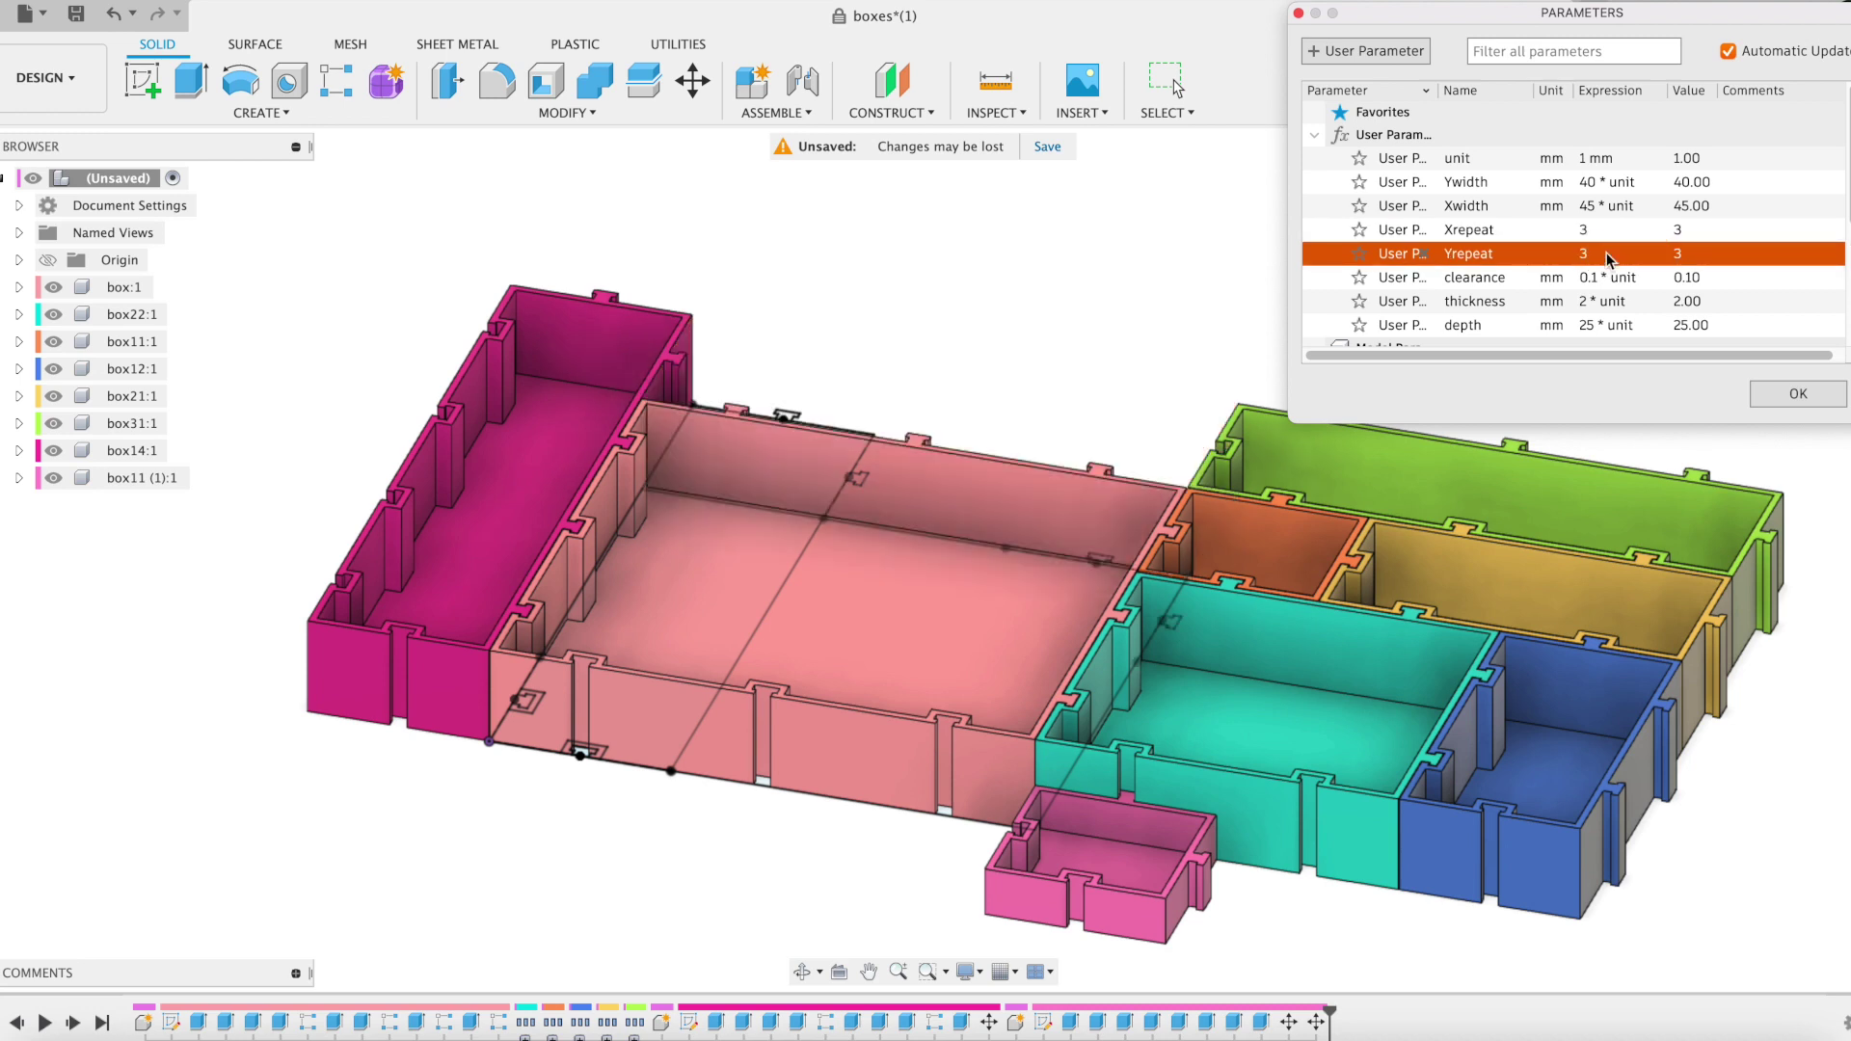
pyautogui.click(1799, 395)
pyautogui.keyDown('shift'); pyautogui.moveTo(1599, 357); pyautogui.dragTo(1046, 200, button='middle'); pyautogui.keyUp('shift')
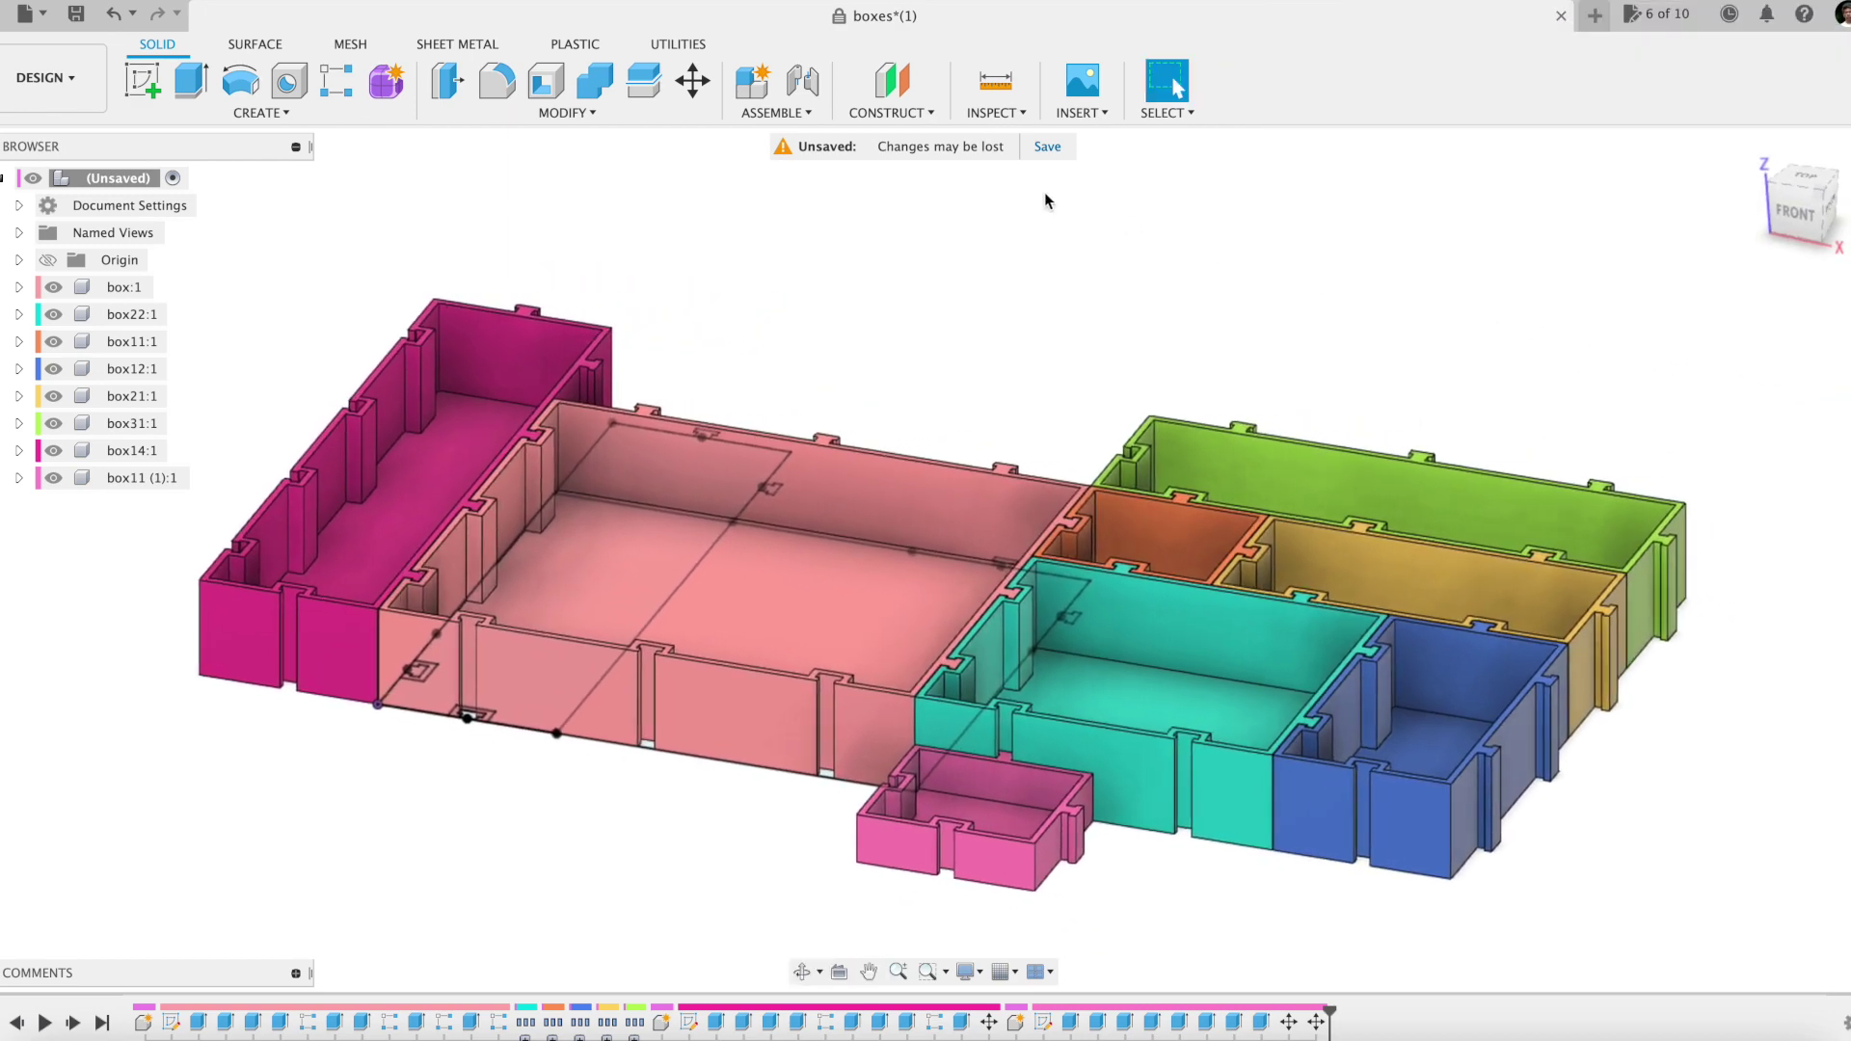
pyautogui.click(564, 113)
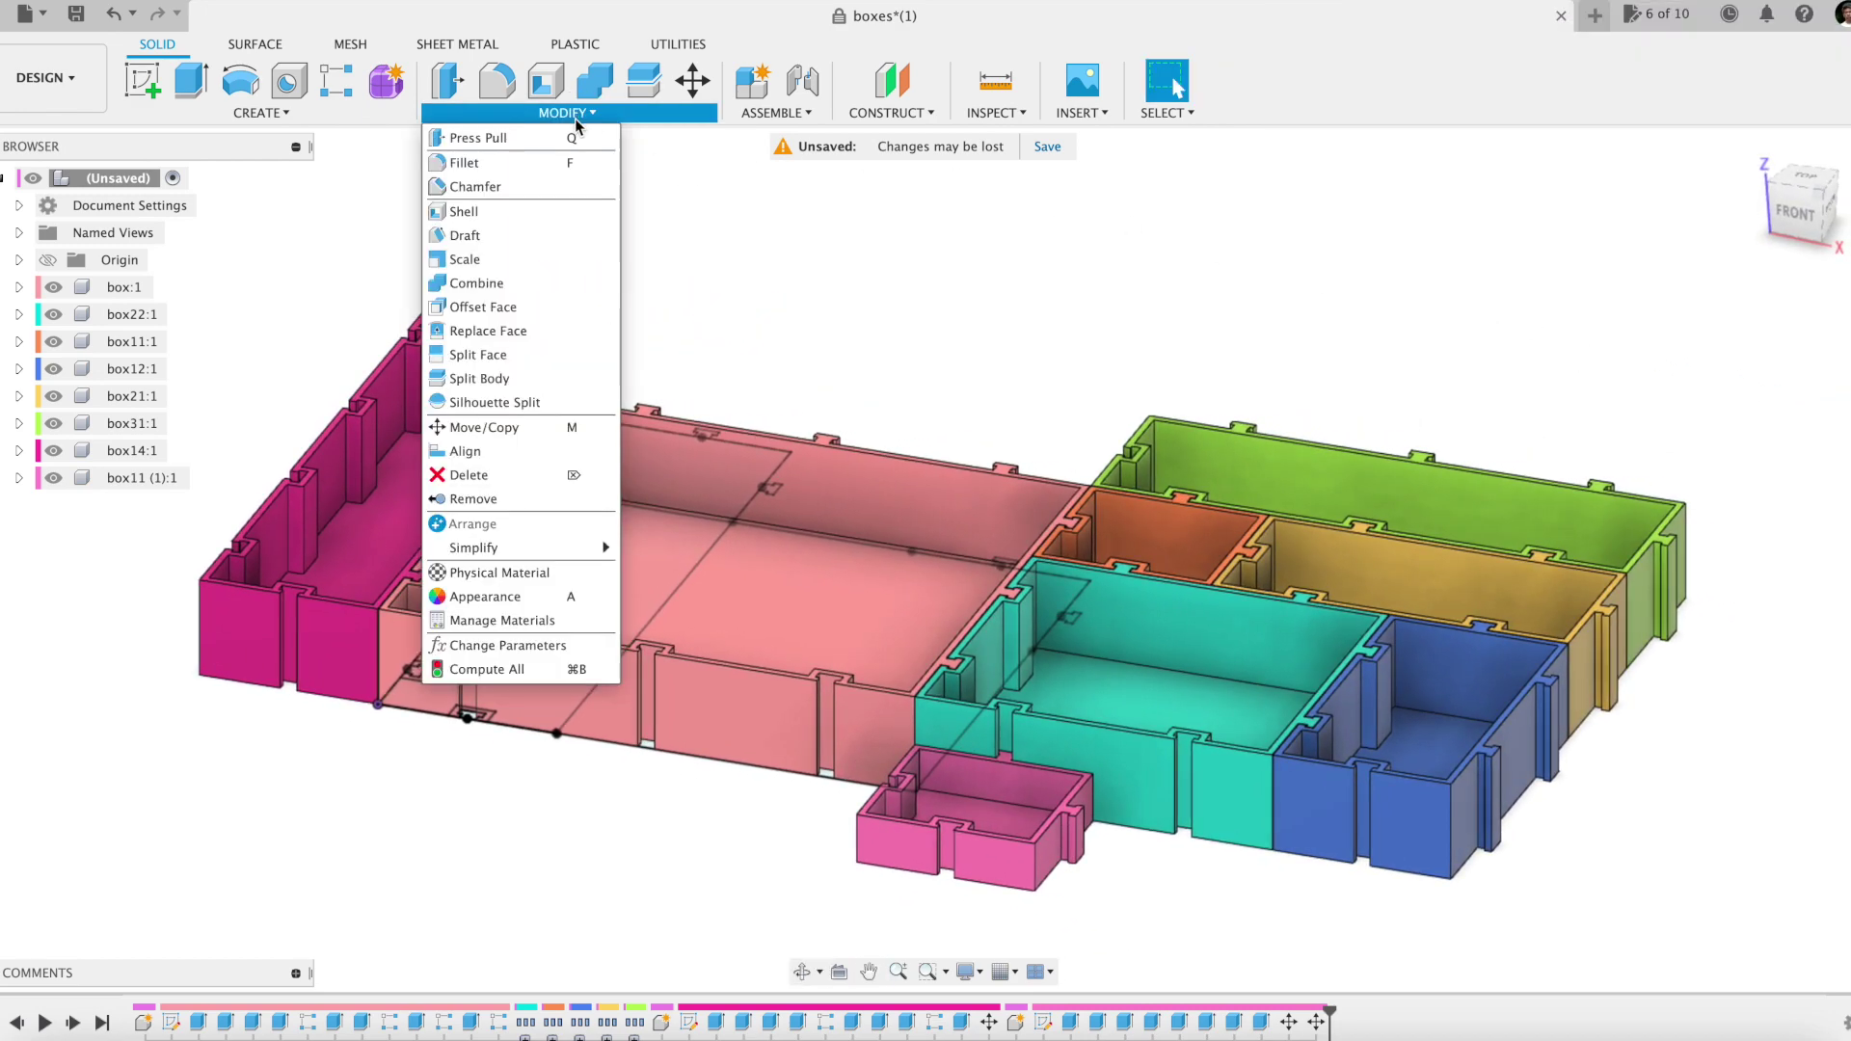
# Change the depth parameter from 25 * unit to 50 * unit, then view it isometrically
pyautogui.click(538, 648)
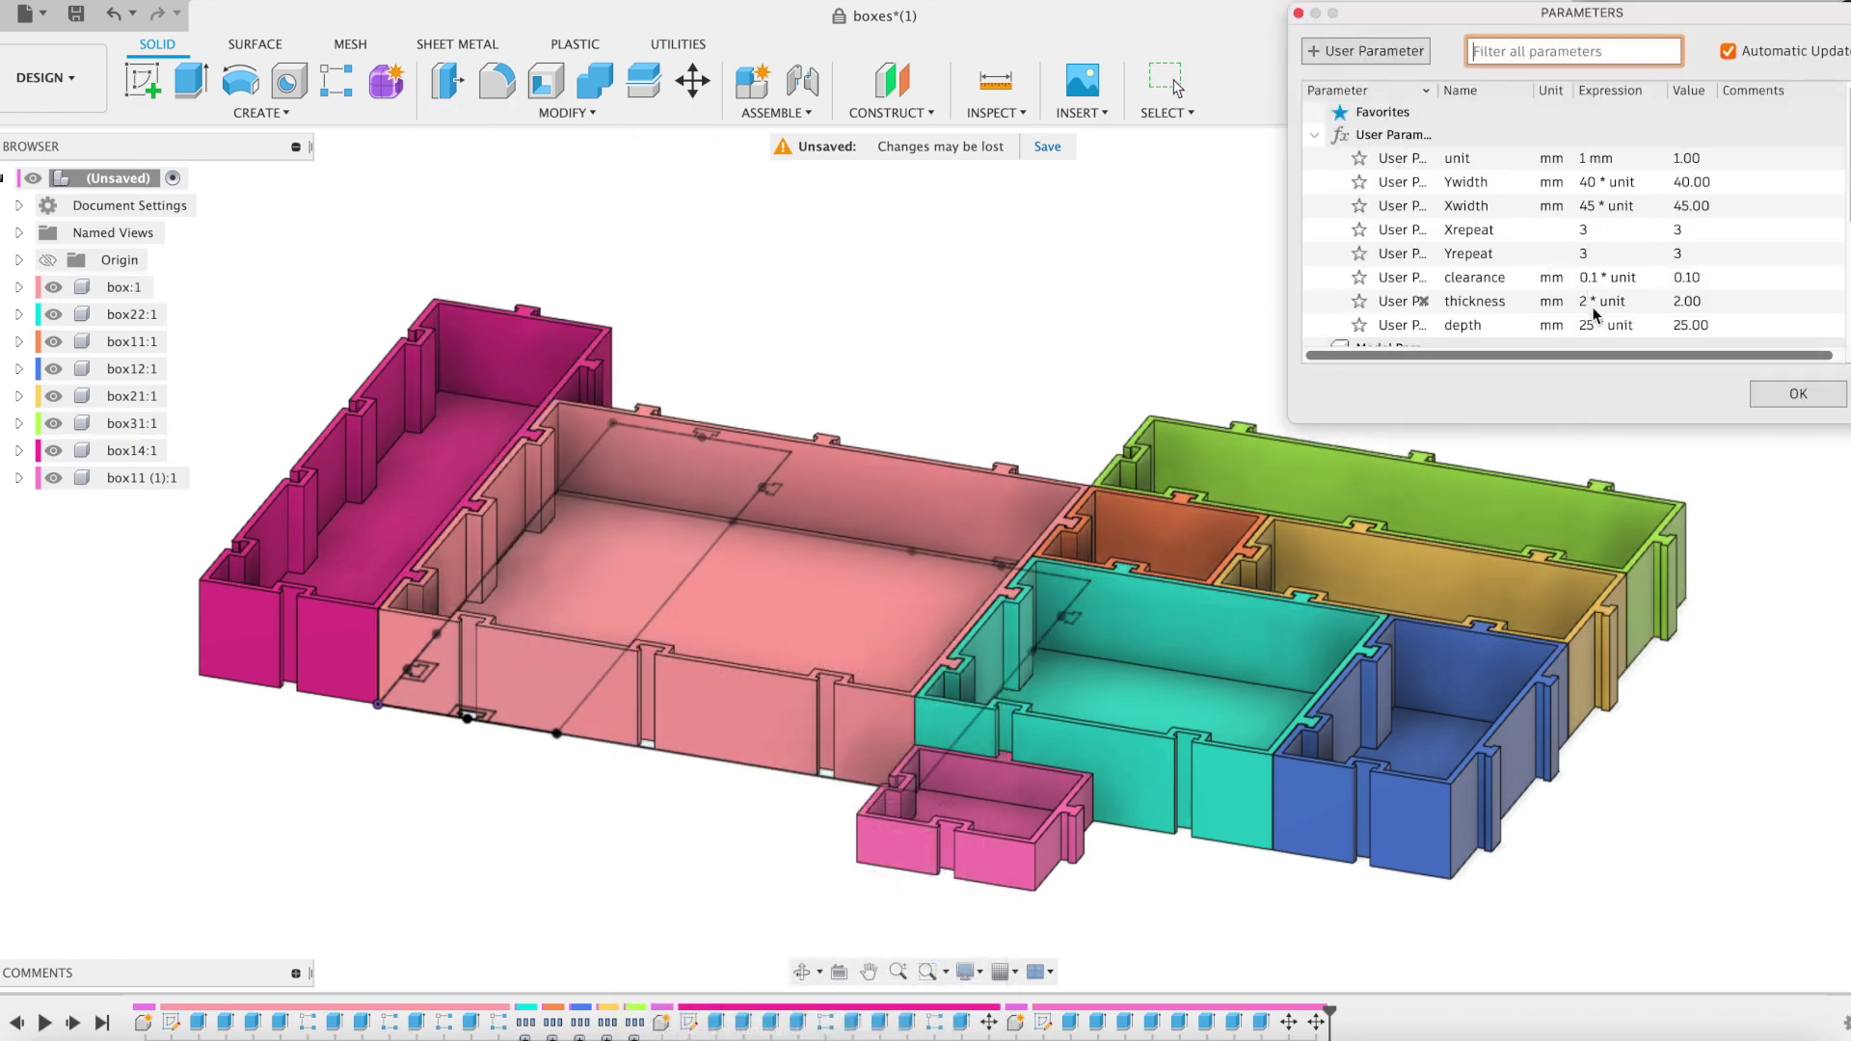
pyautogui.click(1590, 325)
pyautogui.click(1565, 330)
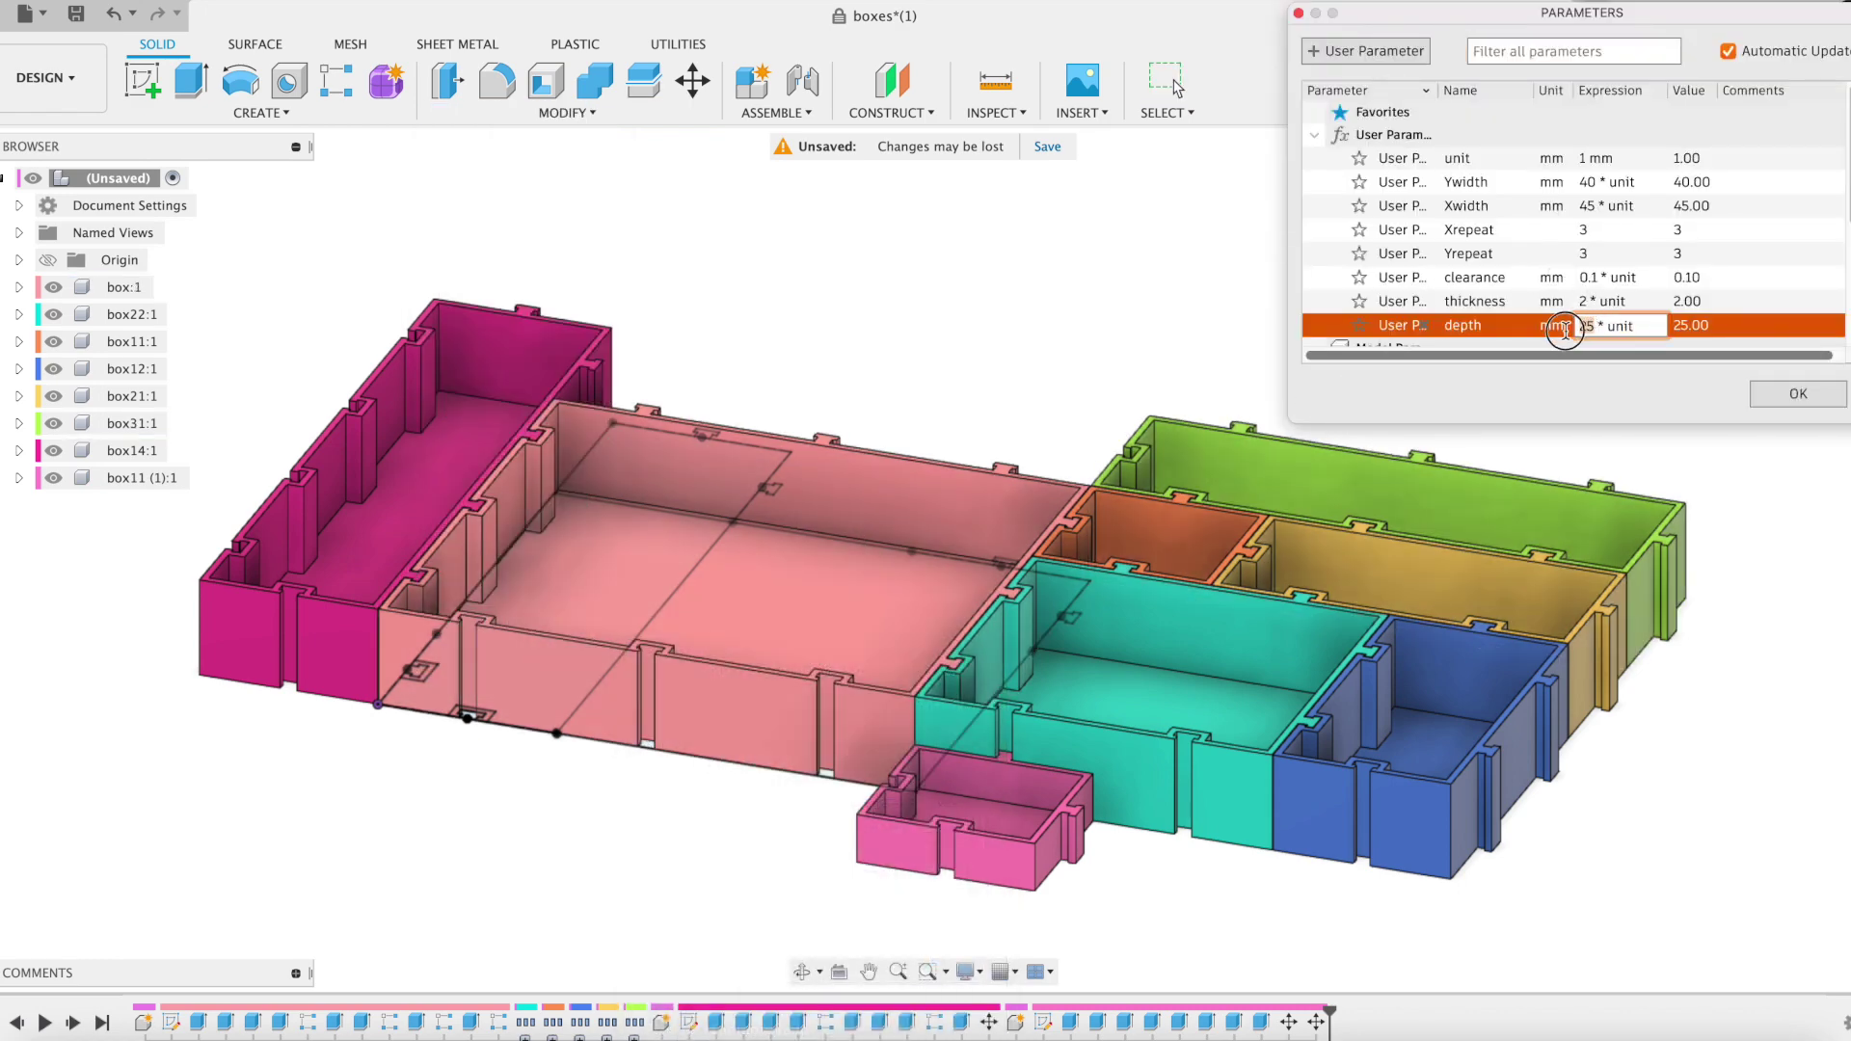
pyautogui.write('50')
pyautogui.click(1760, 395)
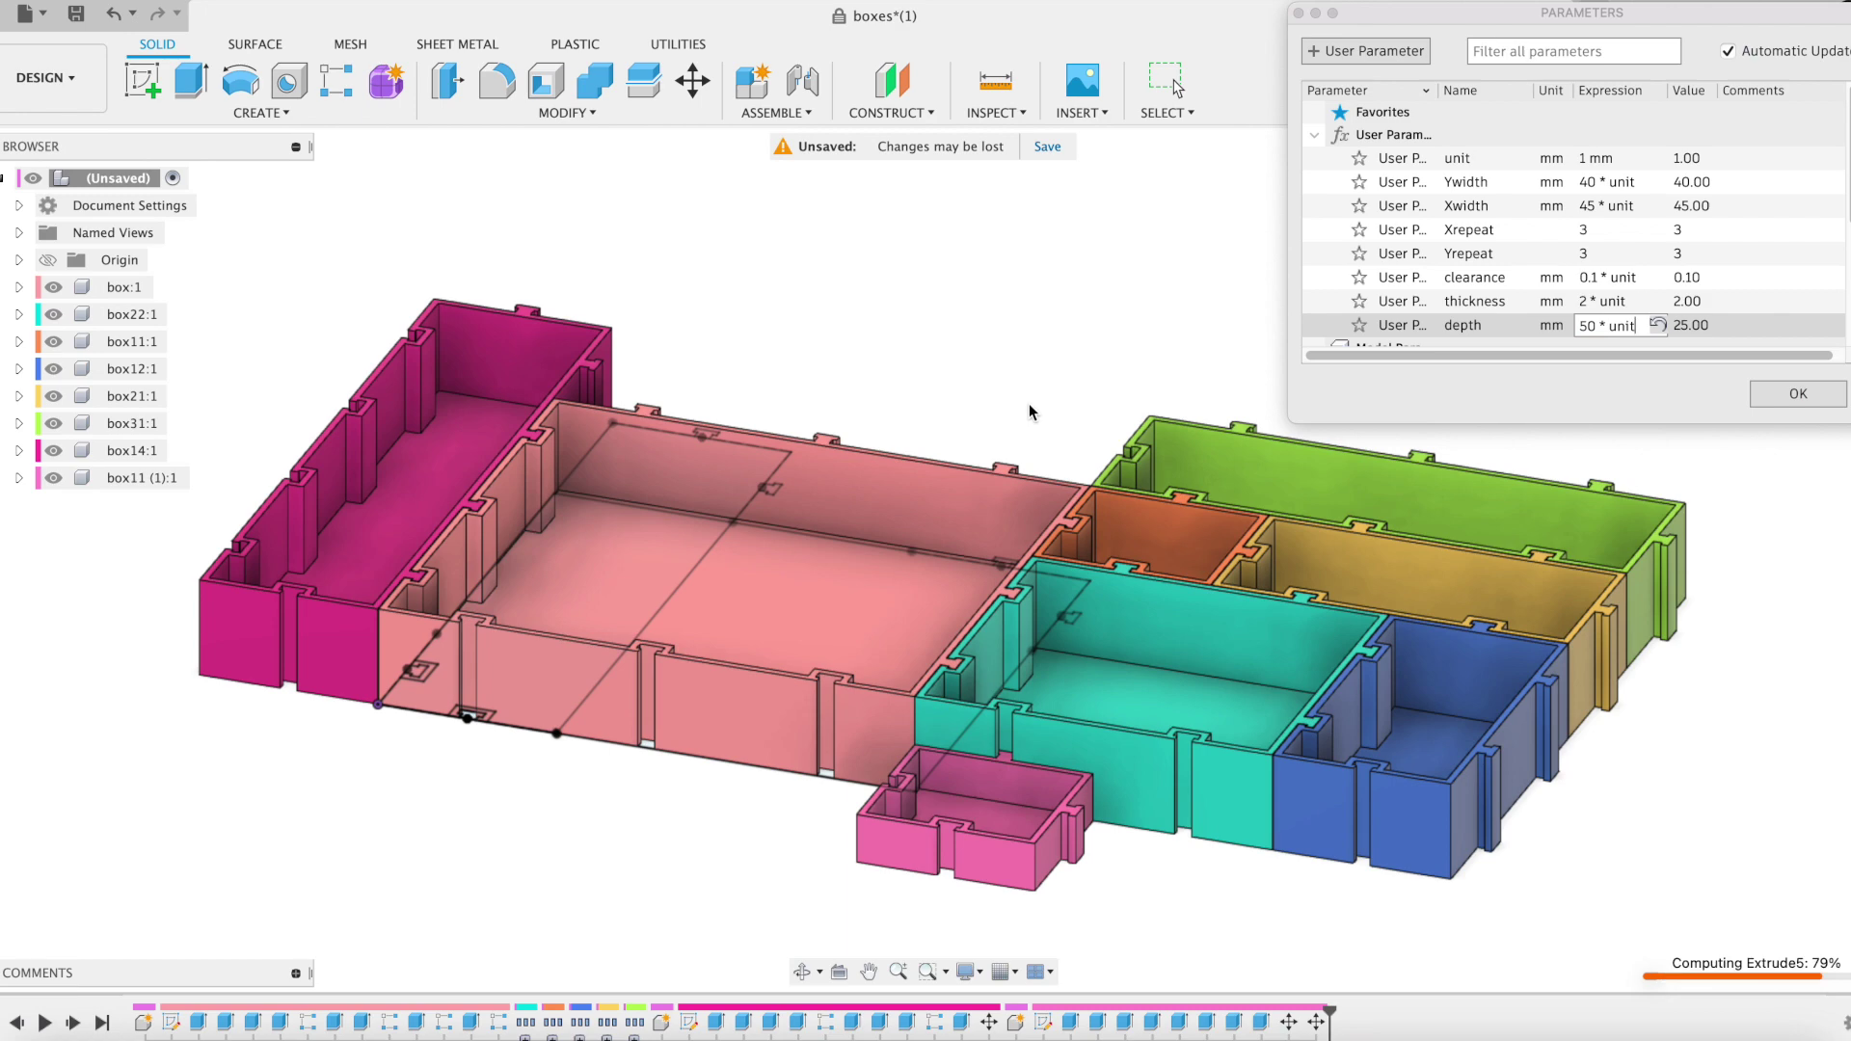
pyautogui.moveTo(1041, 310)
pyautogui.keyDown('shift'); pyautogui.mouseDown(button='middle')
pyautogui.moveTo(1119, 292)
pyautogui.moveTo(1043, 338)
pyautogui.moveTo(1032, 322)
pyautogui.moveTo(1046, 335)
pyautogui.mouseUp(button='middle'); pyautogui.keyUp('shift')
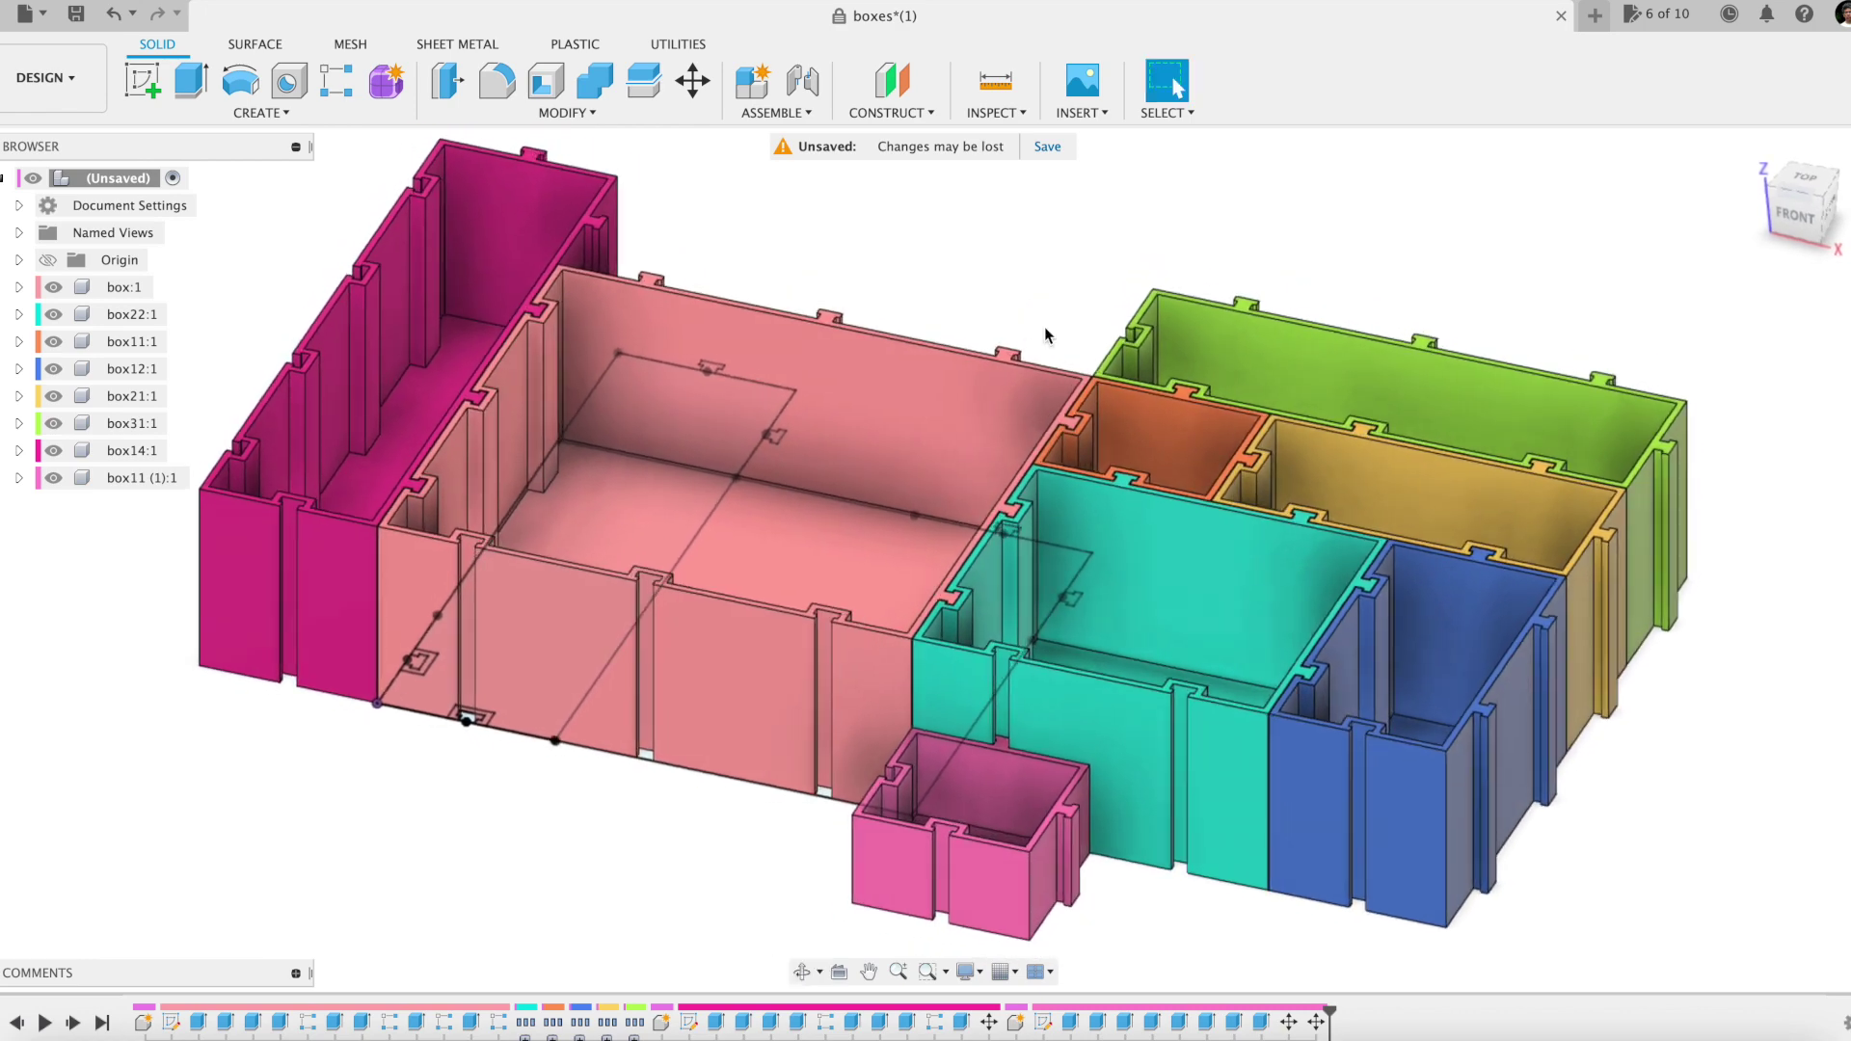
pyautogui.click(1822, 199)
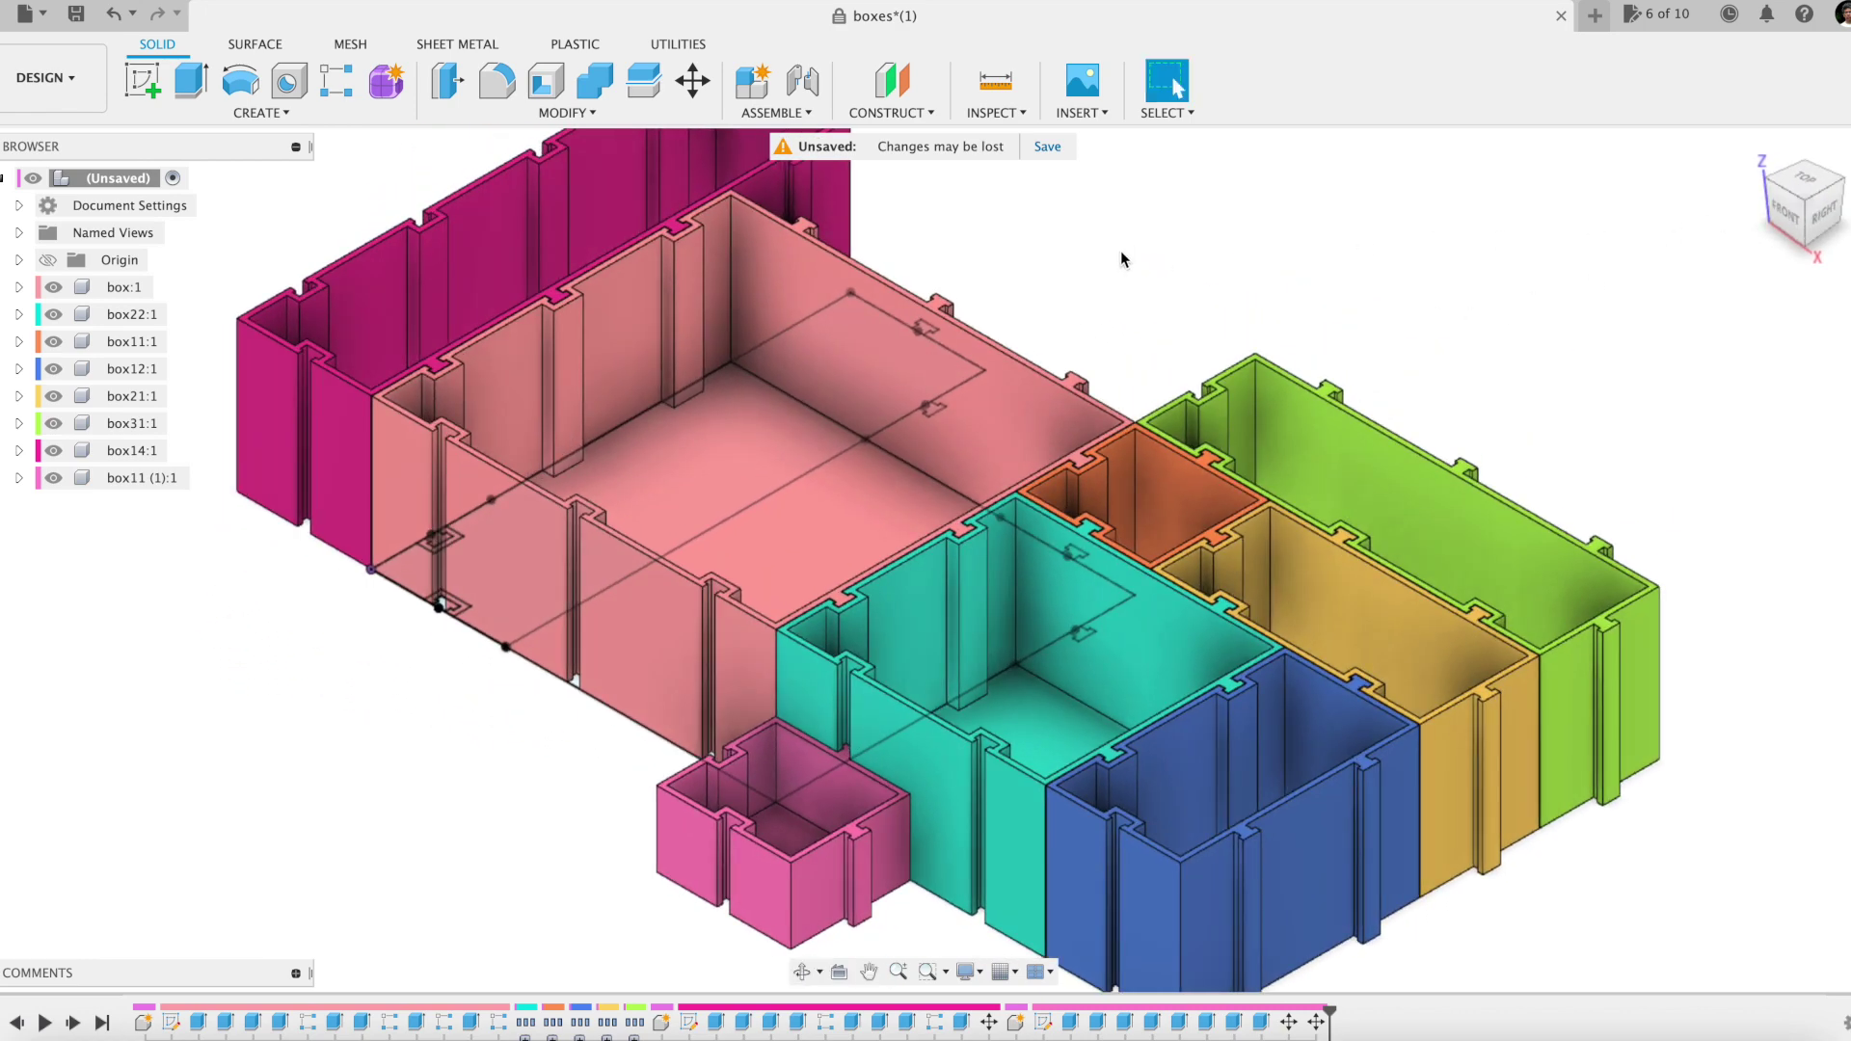